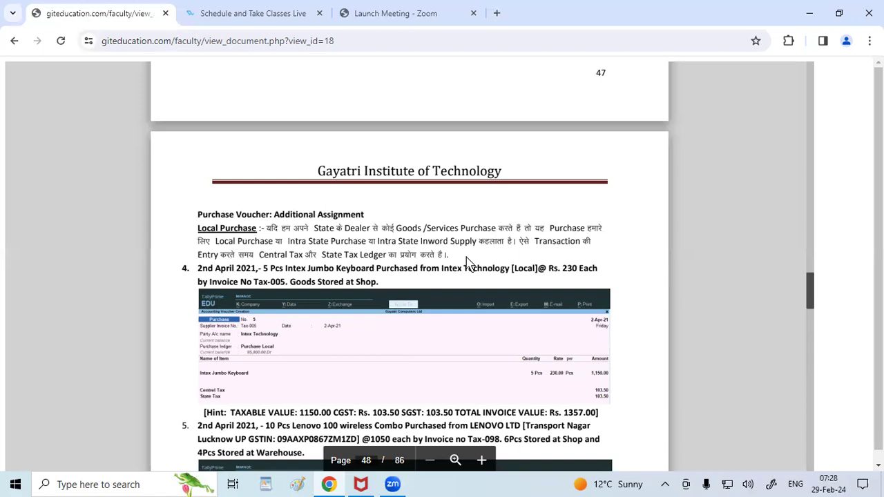
Step: Scroll the PDF to question 4 on page 48, then minimize Chrome
{"action": "scroll", "coordinate": [356, 276], "scroll_direction": "down", "scroll_amount": 1}
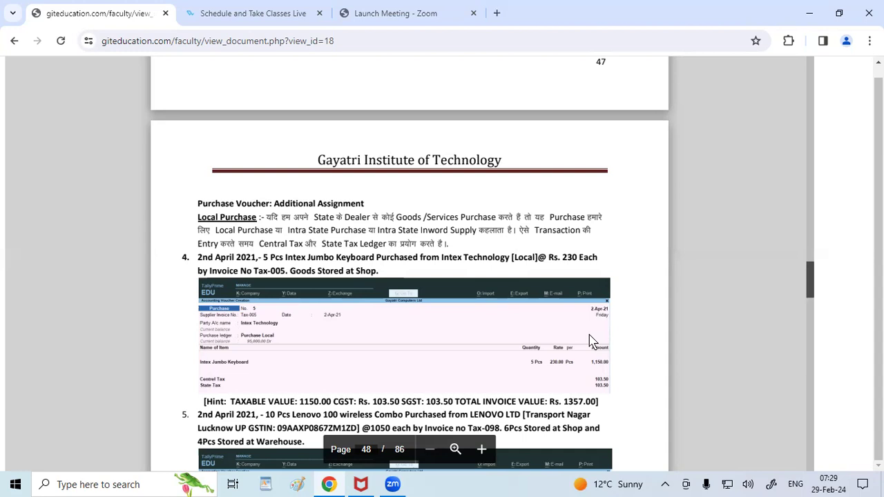
{"action": "left_click", "coordinate": [806, 14]}
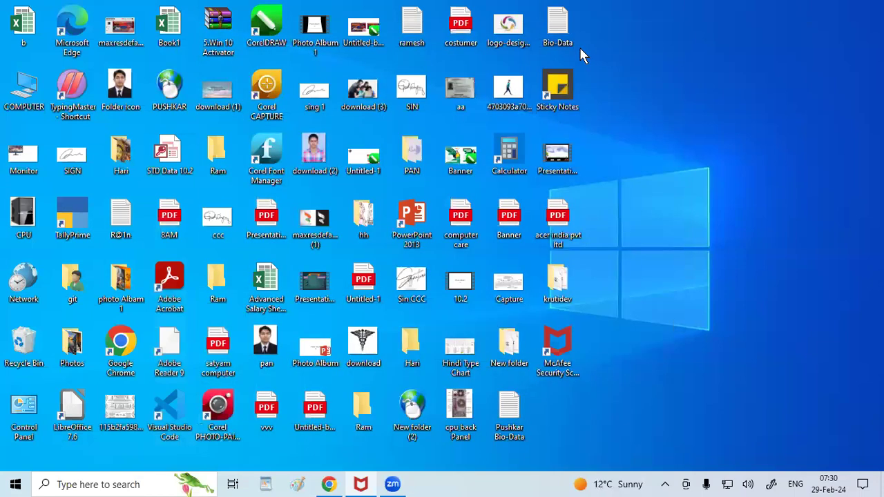
Step: Close the McAfee Security Scan Plus window and launch TallyPrime from the desktop
{"action": "left_click", "coordinate": [654, 40]}
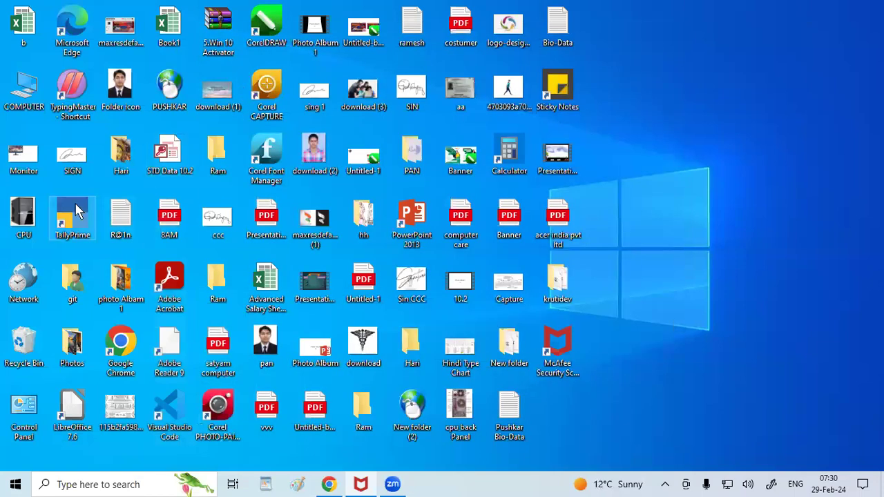
{"action": "double_click", "coordinate": [77, 210]}
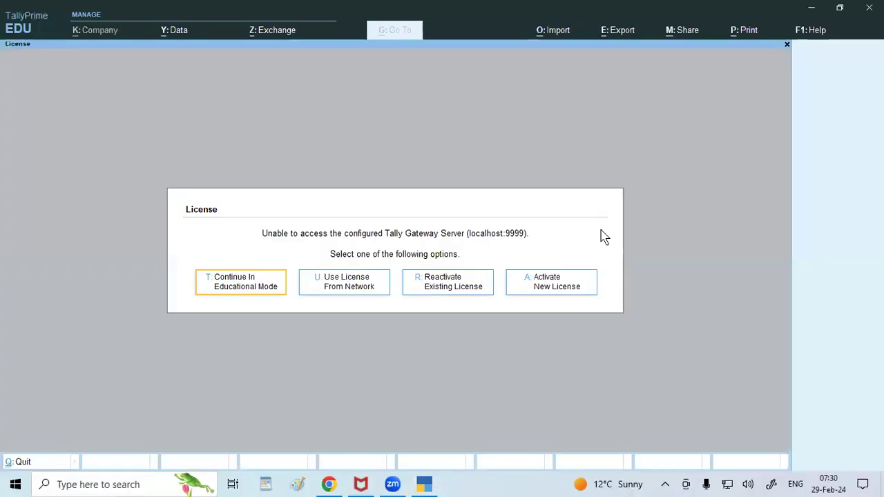
Step: Continue in Educational Mode and shut the open Gayatri Computers company
{"action": "left_click", "coordinate": [245, 288]}
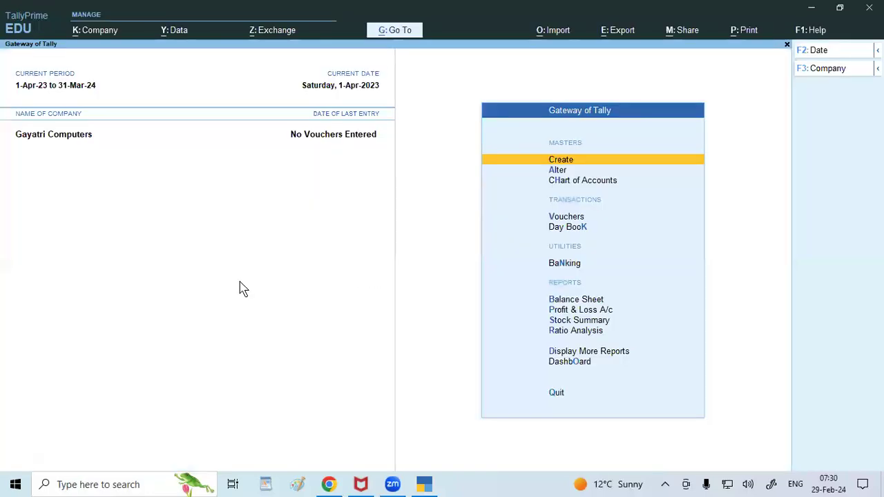
{"action": "key", "text": "alt+F3"}
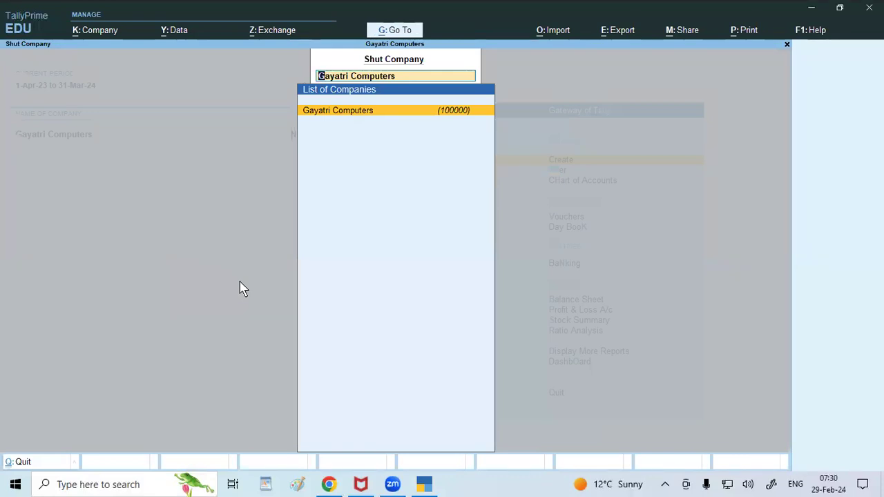
{"action": "key", "text": "Return"}
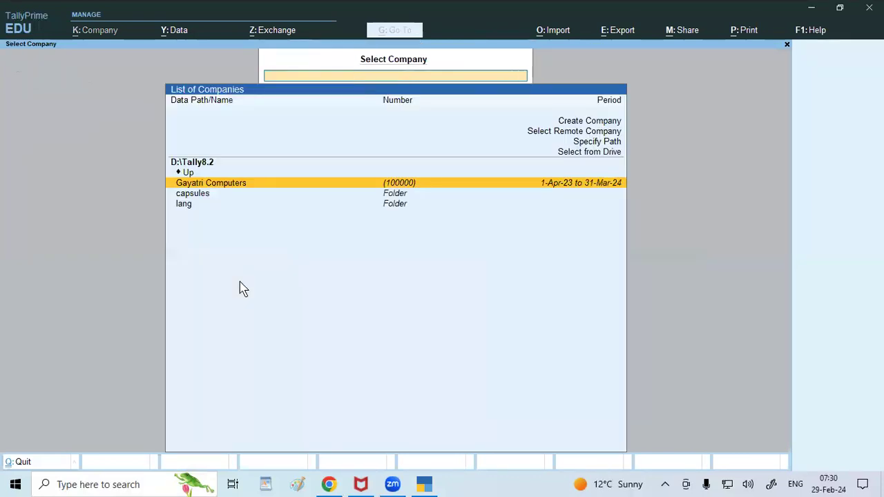
Step: Load Gayatri Computer Ltd from the D:\tally 7.3 folder
{"action": "left_click", "coordinate": [614, 156]}
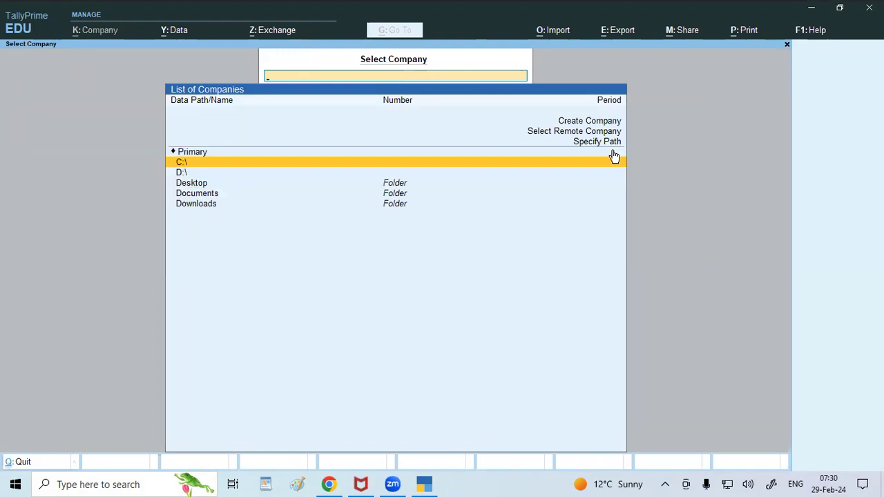
{"action": "key", "text": "Down"}
{"action": "key", "text": "Return"}
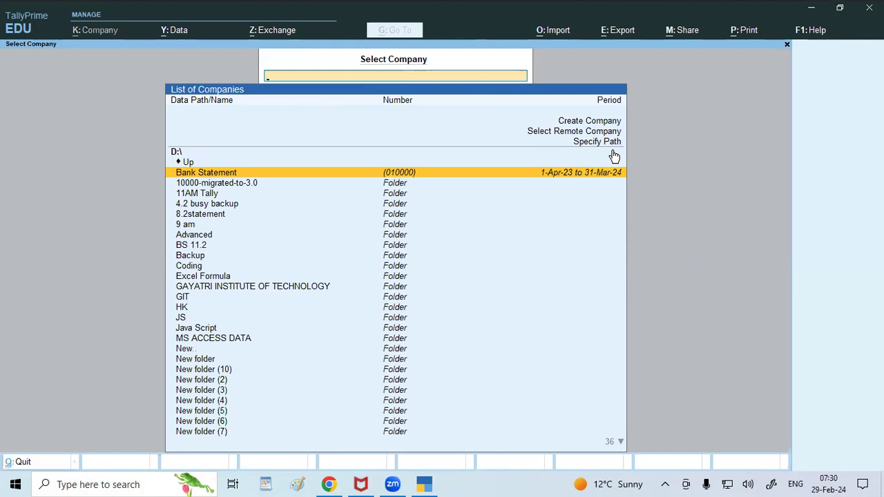
{"action": "key", "text": "Down"}
{"action": "key", "text": "Down"}
{"action": "key", "text": "Down"}
{"action": "key", "text": "Down"}
{"action": "key", "text": "Down"}
{"action": "key", "text": "Down"}
{"action": "key", "text": "Down"}
{"action": "key", "text": "Down"}
{"action": "key", "text": "Down"}
{"action": "key", "text": "Down"}
{"action": "key", "text": "Down"}
{"action": "key", "text": "Down"}
{"action": "key", "text": "Down"}
{"action": "key", "text": "Down"}
{"action": "key", "text": "Down"}
{"action": "key", "text": "Down"}
{"action": "key", "text": "Down"}
{"action": "key", "text": "Down"}
{"action": "key", "text": "Down"}
{"action": "key", "text": "Down"}
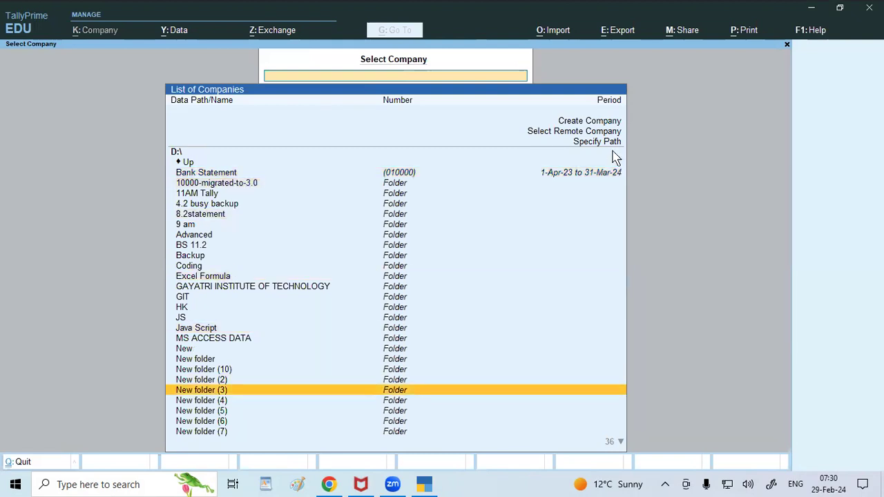
{"action": "key", "text": "Down"}
{"action": "key", "text": "Down"}
{"action": "key", "text": "Down"}
{"action": "key", "text": "Down"}
{"action": "key", "text": "Down"}
{"action": "key", "text": "Down"}
{"action": "key", "text": "Down"}
{"action": "key", "text": "Down"}
{"action": "key", "text": "Down"}
{"action": "key", "text": "Down"}
{"action": "key", "text": "Down"}
{"action": "key", "text": "Down"}
{"action": "key", "text": "Down"}
{"action": "key", "text": "Down"}
{"action": "key", "text": "Down"}
{"action": "key", "text": "Down"}
{"action": "key", "text": "Down"}
{"action": "key", "text": "Down"}
{"action": "key", "text": "Down"}
{"action": "key", "text": "Down"}
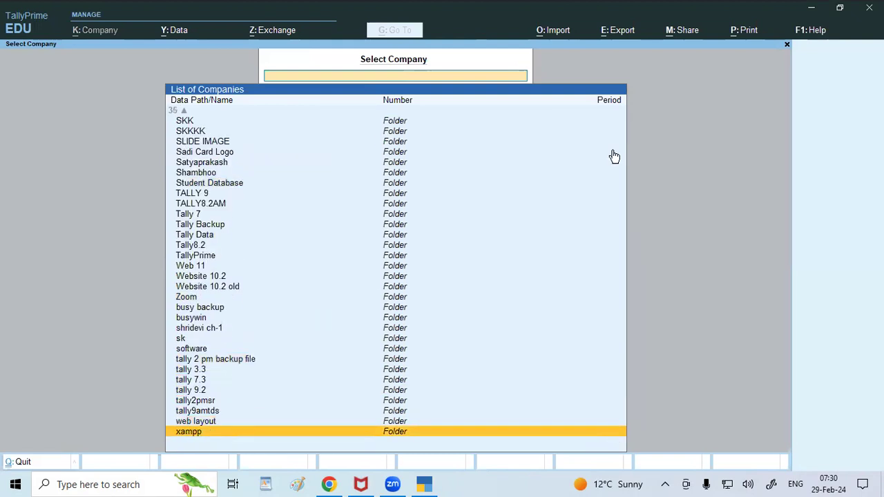
{"action": "key", "text": "Up"}
{"action": "key", "text": "Up"}
{"action": "key", "text": "Up"}
{"action": "key", "text": "Up"}
{"action": "key", "text": "Up"}
{"action": "key", "text": "Return"}
{"action": "key", "text": "Return"}
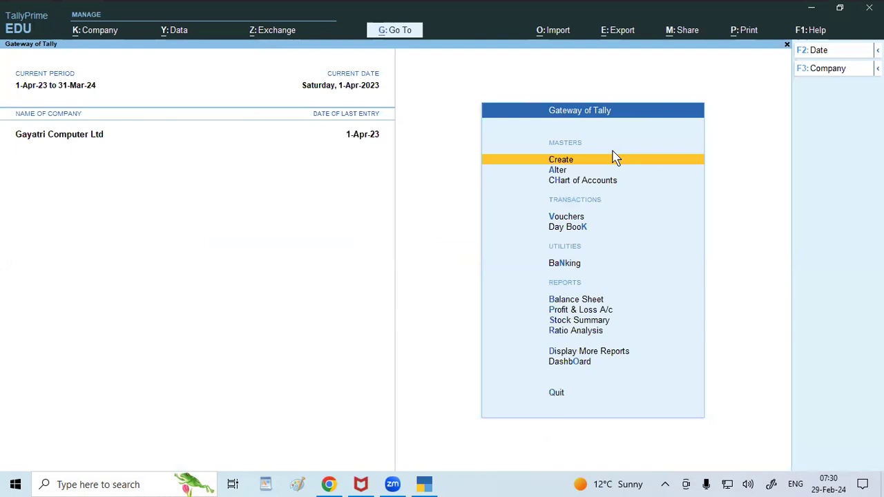
Step: Start Purchase voucher No. 6 in Item Invoice mode, then switch to the assignment in Chrome
{"action": "key", "text": "v"}
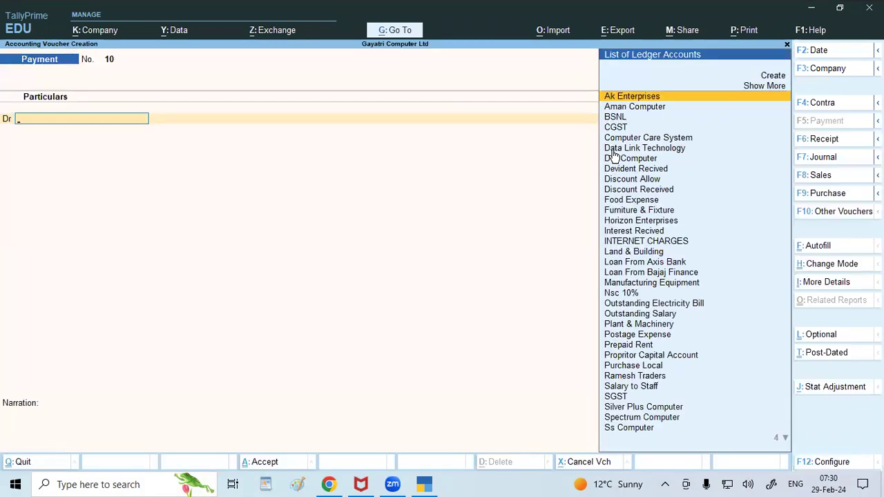
{"action": "key", "text": "F9"}
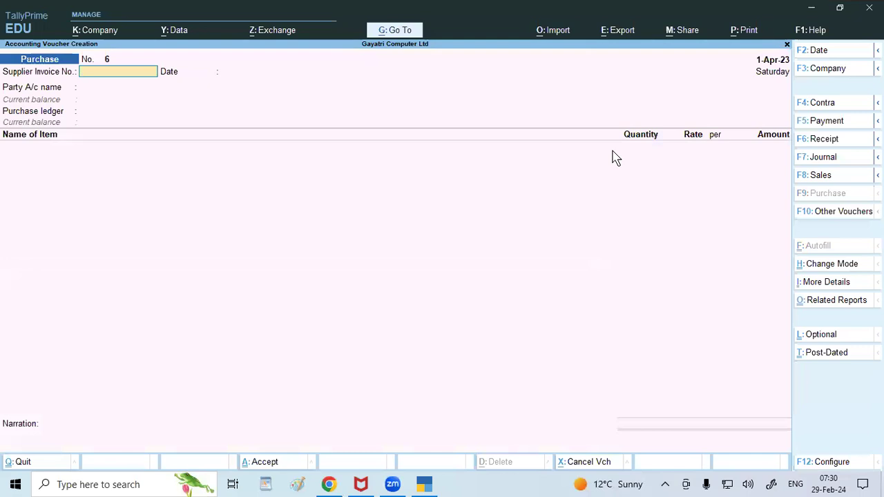
{"action": "key", "text": "ctrl+h"}
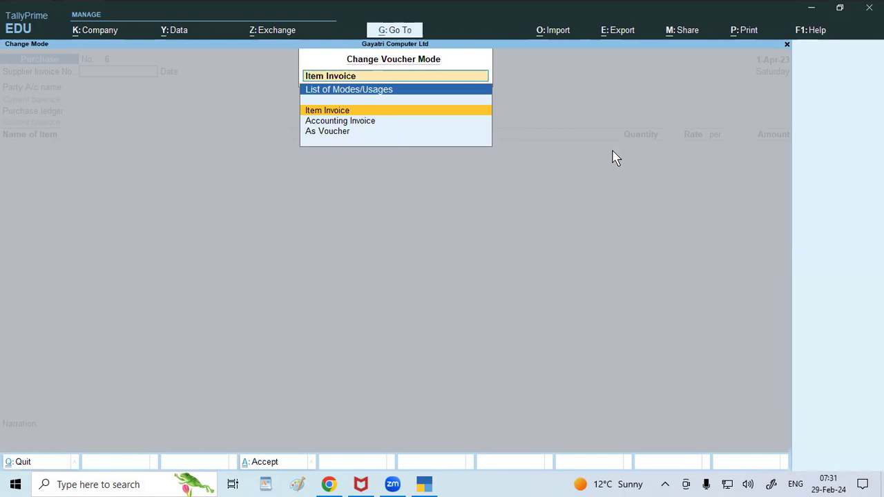
{"action": "key", "text": "Return"}
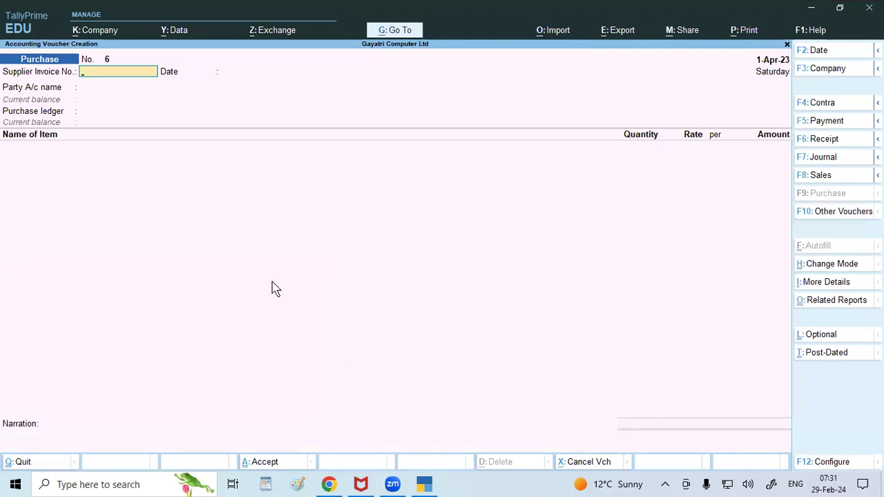
{"action": "key", "text": "alt+Tab"}
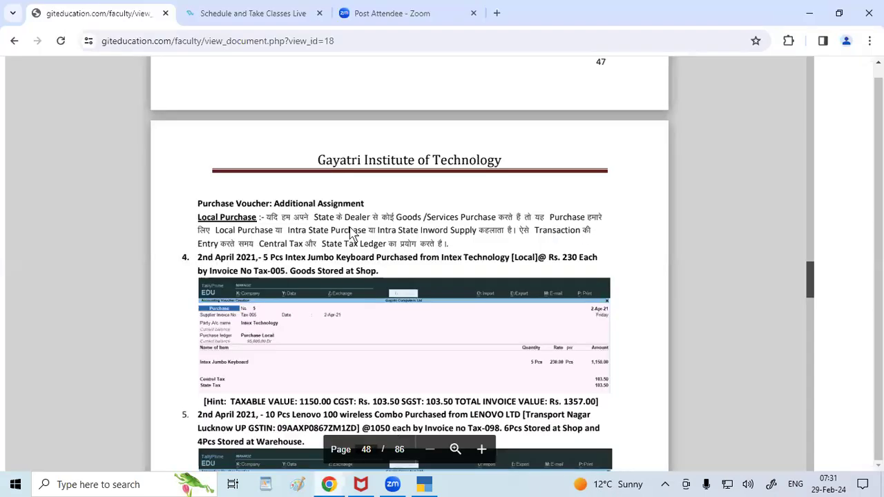
Step: Enter supplier invoice number TAX-005 and keep the 1-Apr-23 date
{"action": "key", "text": "alt+Tab"}
{"action": "type", "text": "TAX-005"}
{"action": "key", "text": "Return"}
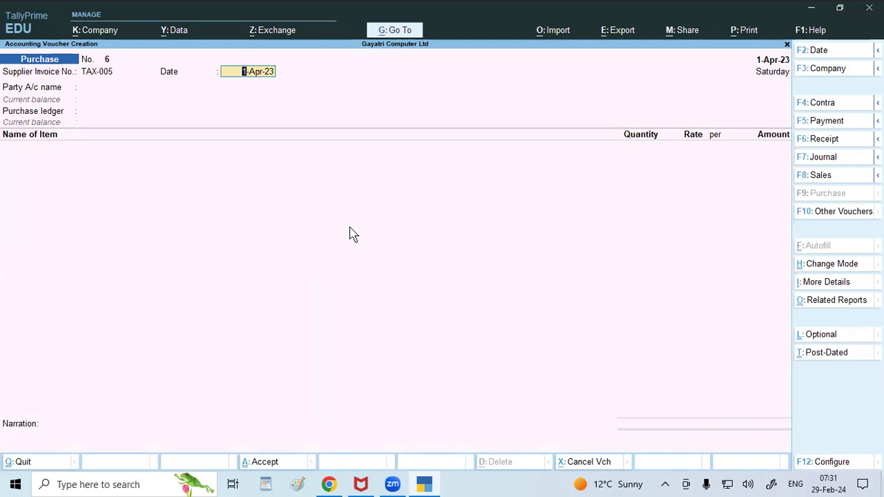
{"action": "key", "text": "Return"}
Step: Back out of the wrongly chosen Data Link Technology party and search for IN again
{"action": "type", "text": "IN"}
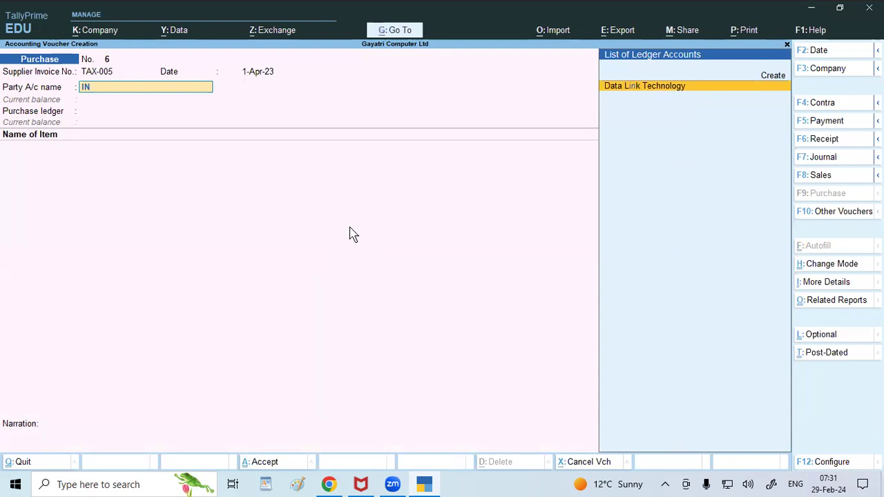
{"action": "key", "text": "Return"}
{"action": "key", "text": "Return"}
{"action": "key", "text": "Return"}
{"action": "key", "text": "Return"}
{"action": "key", "text": "Return"}
{"action": "key", "text": "Return"}
{"action": "key", "text": "Return"}
{"action": "key", "text": "Return"}
{"action": "key", "text": "Return"}
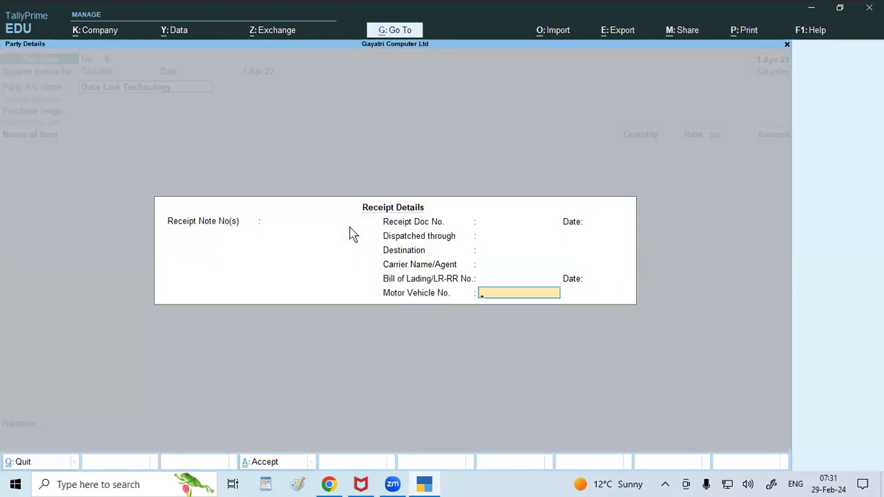
{"action": "key", "text": "Return"}
{"action": "key", "text": "Return"}
{"action": "key", "text": "Return"}
{"action": "key", "text": "Return"}
{"action": "key", "text": "Return"}
{"action": "key", "text": "Return"}
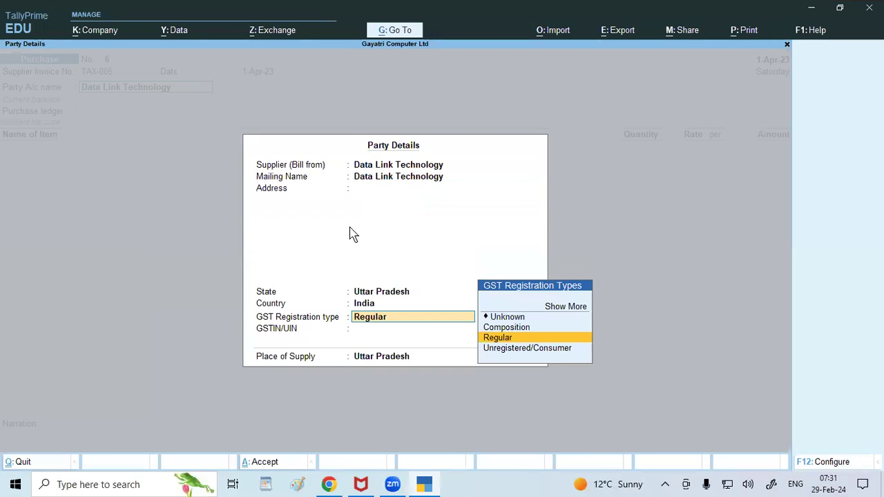
{"action": "key", "text": "BackSpace"}
{"action": "key", "text": "Escape"}
{"action": "type", "text": "y"}
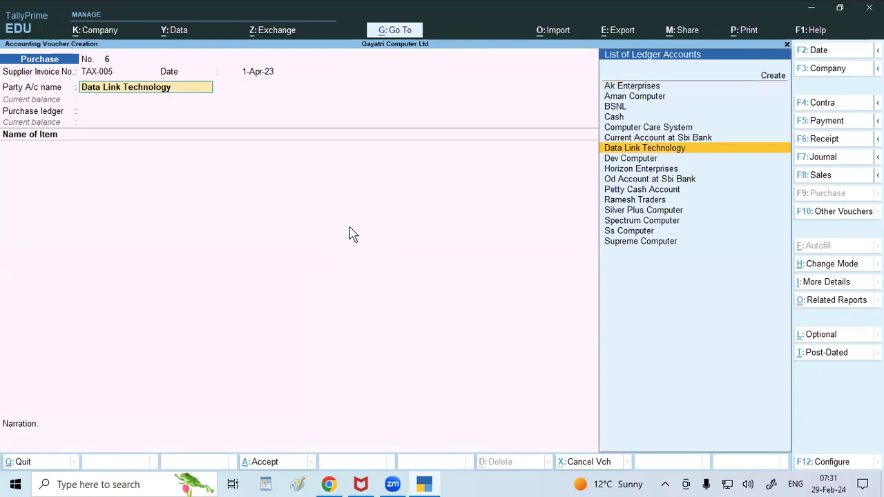
{"action": "type", "text": "IN"}
Step: Create a new ledger INTEX TECHNOLOGY under Sundry Creditors
{"action": "key", "text": "alt+c"}
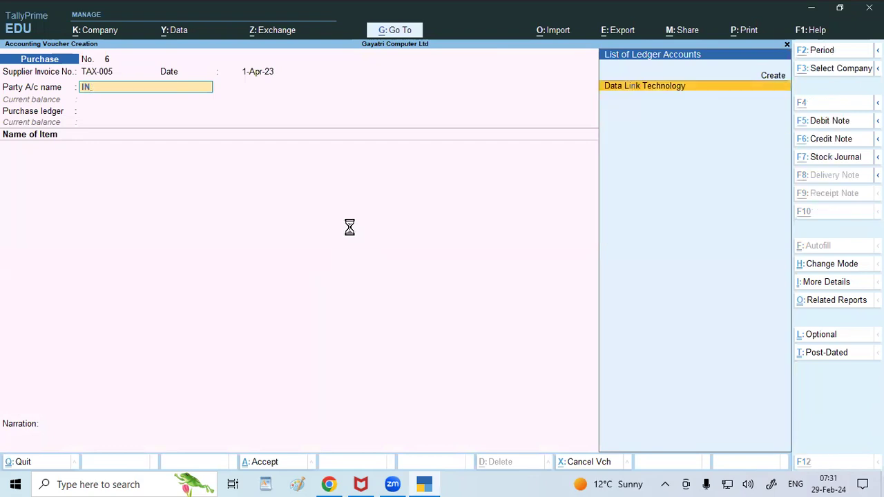
{"action": "type", "text": "INTE"}
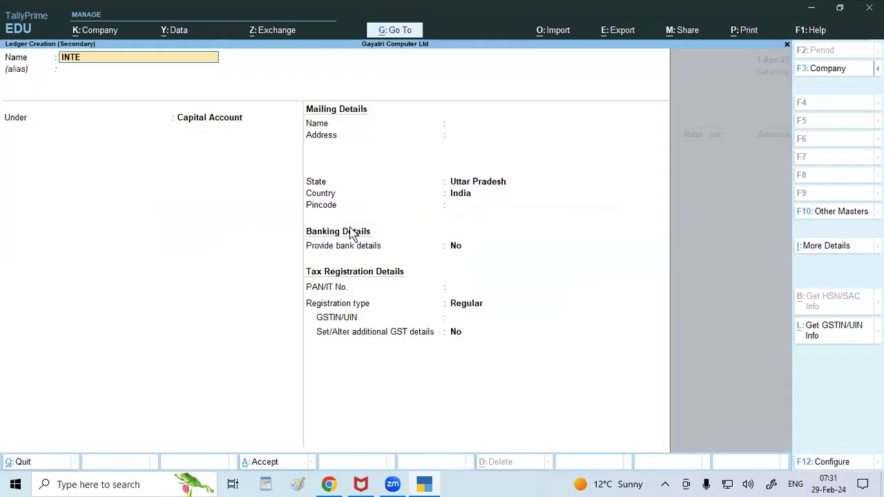
{"action": "type", "text": "X TECHNOLOGY"}
{"action": "key", "text": "Return"}
{"action": "key", "text": "Return"}
{"action": "key", "text": "Return"}
{"action": "key", "text": "BackSpace"}
{"action": "type", "text": "SUN"}
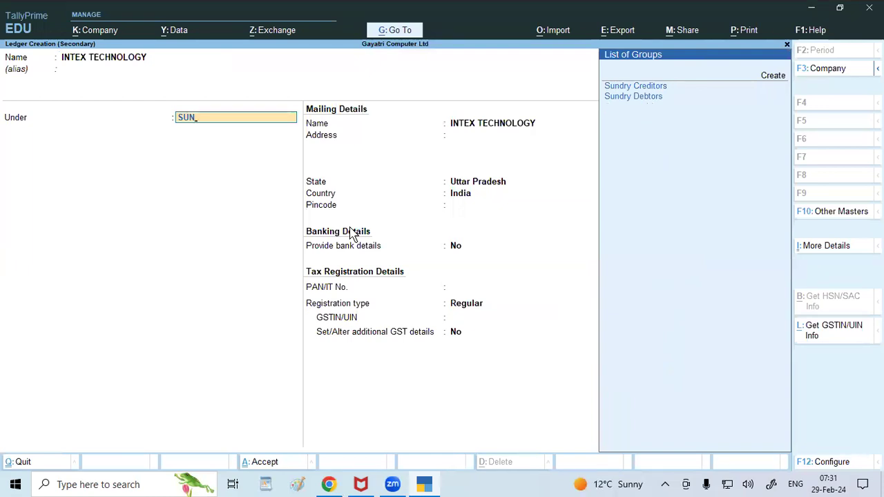
{"action": "key", "text": "Return"}
{"action": "key", "text": "Return"}
{"action": "key", "text": "Return"}
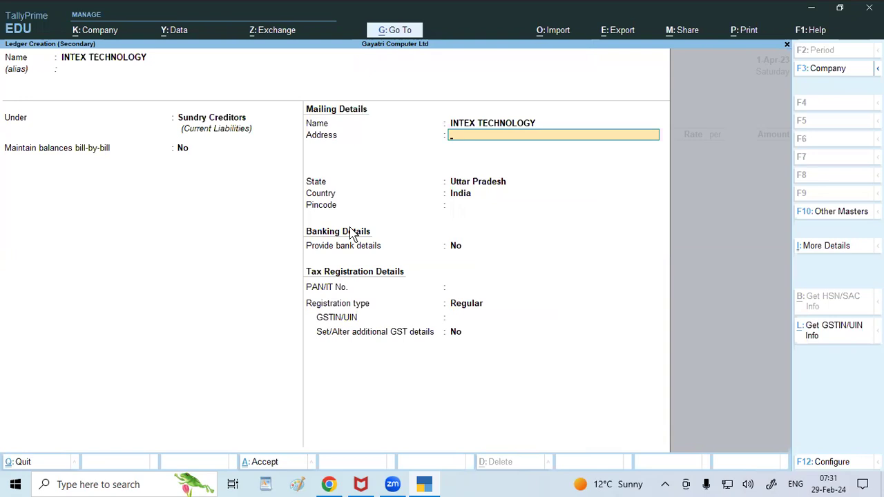
Step: Enter the ledger's address NOIDA and the supplier's GSTIN
{"action": "type", "text": "NOIDA"}
{"action": "key", "text": "Return"}
{"action": "key", "text": "Return"}
{"action": "key", "text": "Return"}
{"action": "key", "text": "Return"}
{"action": "key", "text": "Return"}
{"action": "key", "text": "Return"}
{"action": "key", "text": "Return"}
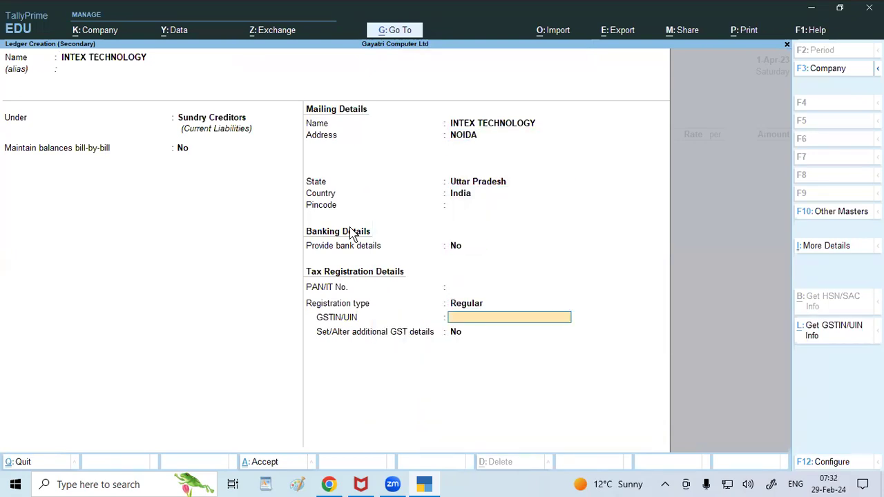
{"action": "type", "text": "09"}
{"action": "type", "text": "B"}
{"action": "type", "text": "M"}
{"action": "type", "text": "UP"}
{"action": "type", "text": "S"}
{"action": "type", "text": "1814"}
{"action": "type", "text": "M"}
{"action": "key", "text": "BackSpace"}
{"action": "key", "text": "BackSpace"}
{"action": "type", "text": "F1ZN"}
{"action": "key", "text": "ctrl"}
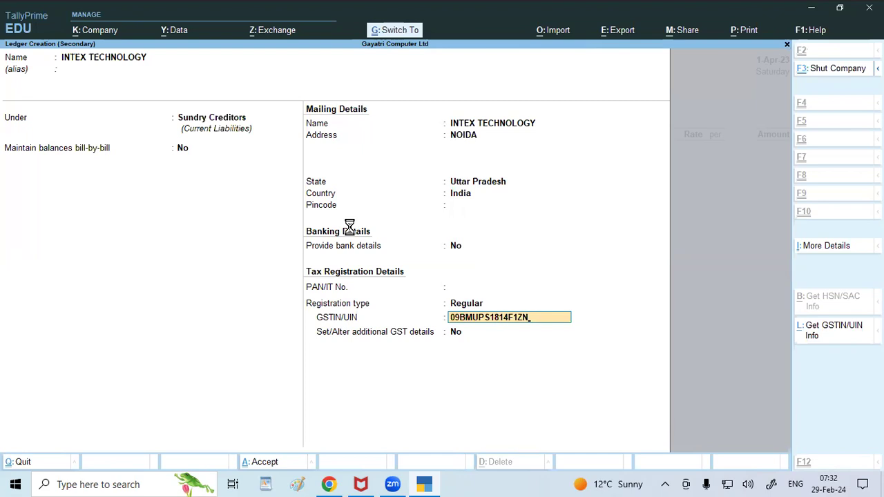
Step: Save the INTEX TECHNOLOGY ledger as party, choose Purchase Local as purchase ledger, and search items with IN
{"action": "key", "text": "ctrl+a"}
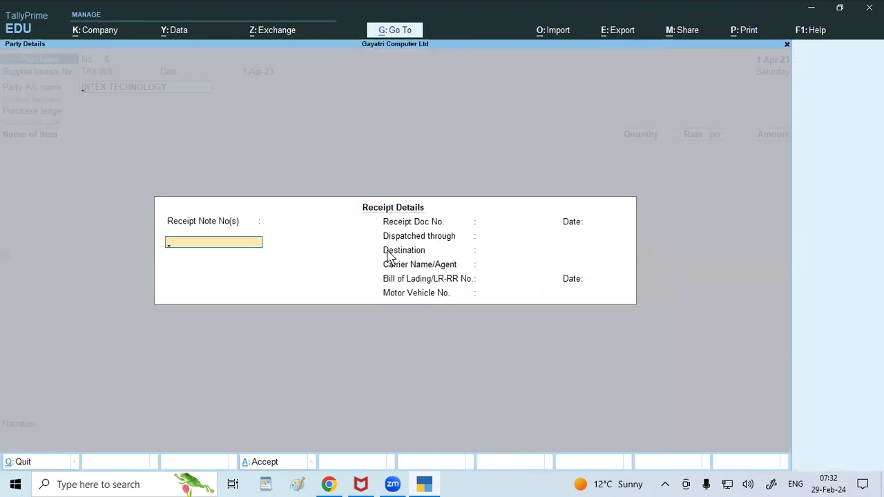
{"action": "key", "text": "Escape"}
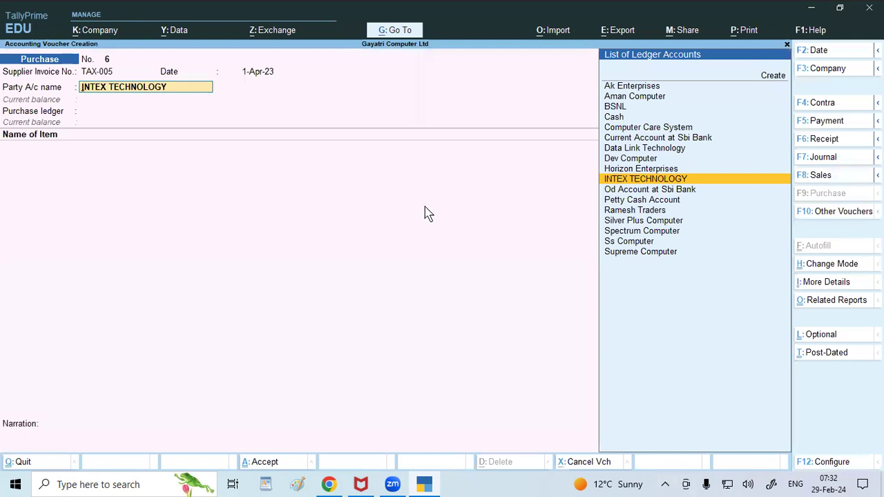
{"action": "key", "text": "Return"}
{"action": "key", "text": "Return"}
{"action": "key", "text": "Return"}
{"action": "key", "text": "Return"}
{"action": "key", "text": "Return"}
{"action": "key", "text": "Return"}
{"action": "key", "text": "Return"}
{"action": "key", "text": "Return"}
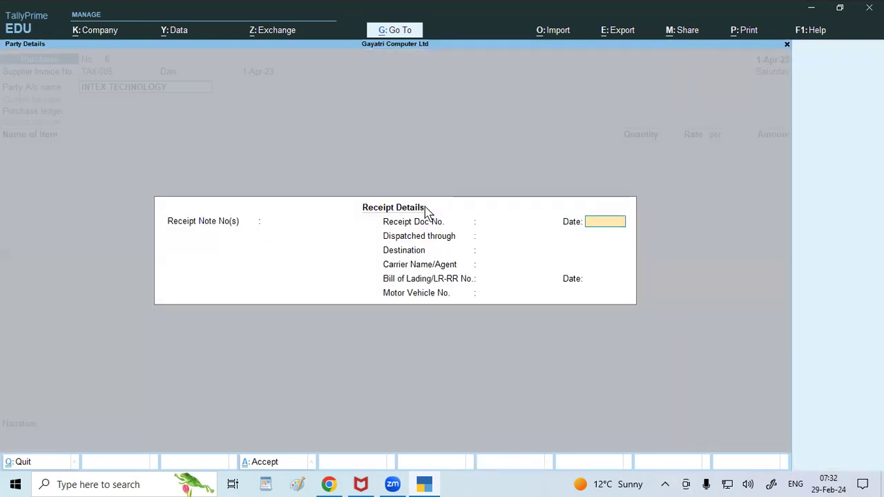
{"action": "key", "text": "Return"}
{"action": "key", "text": "Return"}
{"action": "key", "text": "Return"}
{"action": "key", "text": "Return"}
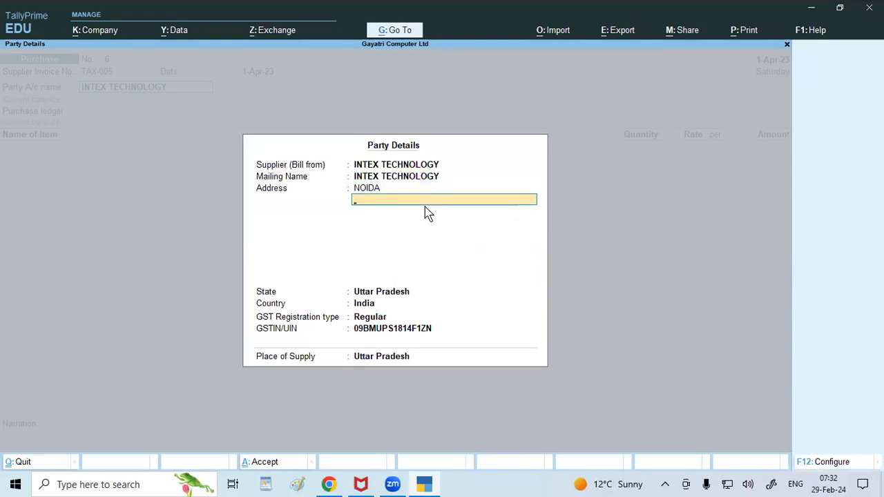
{"action": "key", "text": "Return"}
{"action": "key", "text": "Return"}
{"action": "key", "text": "Return"}
{"action": "key", "text": "Return"}
{"action": "key", "text": "Return"}
{"action": "key", "text": "Return"}
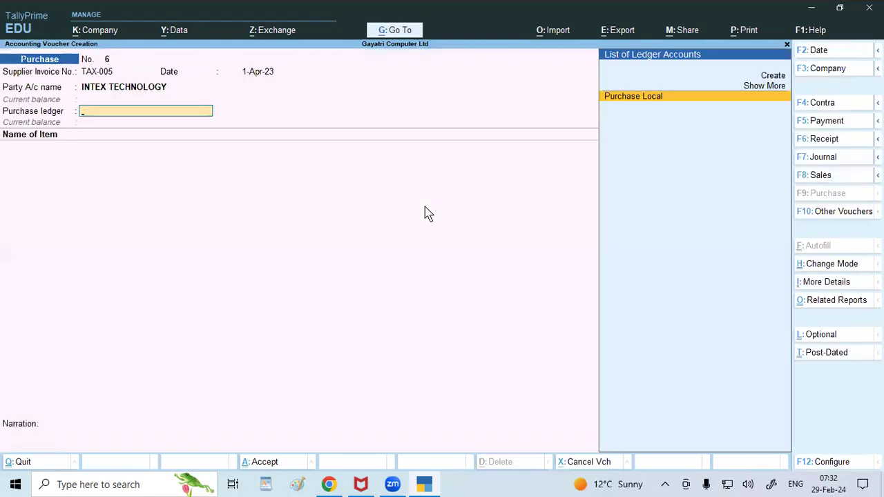
{"action": "key", "text": "Return"}
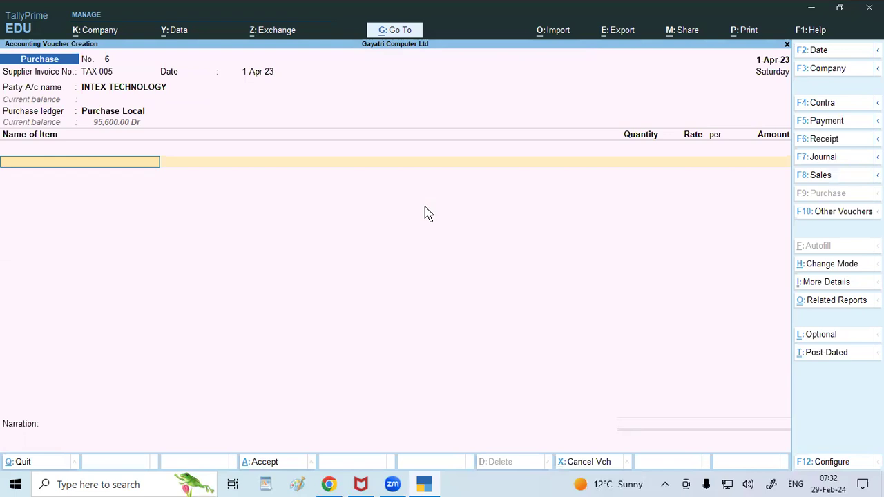
{"action": "type", "text": "IN"}
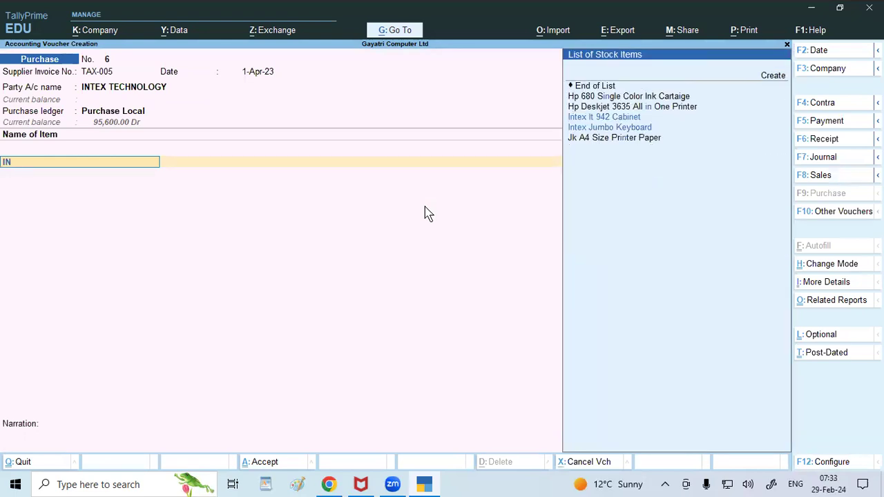
Step: Add Intex Jumbo Keyboard: 5 pcs into Shop at 230.00 each, amount 1,150.00
{"action": "key", "text": "Down"}
{"action": "key", "text": "Down"}
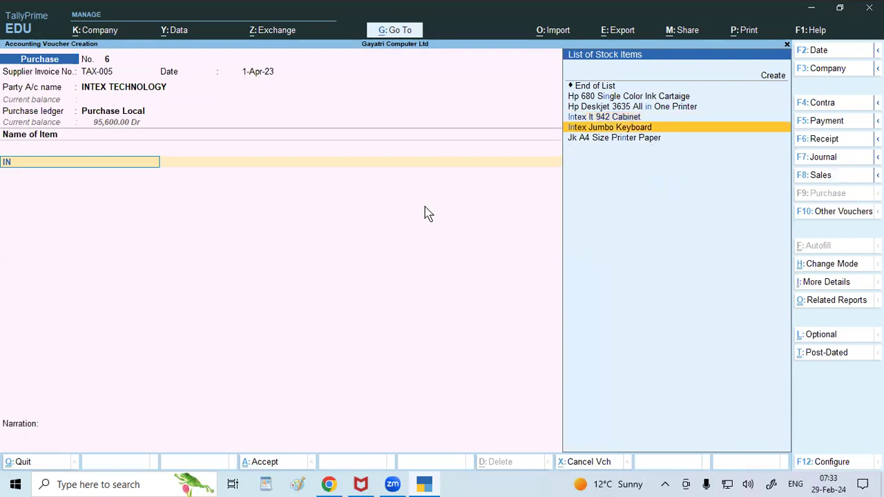
{"action": "key", "text": "Return"}
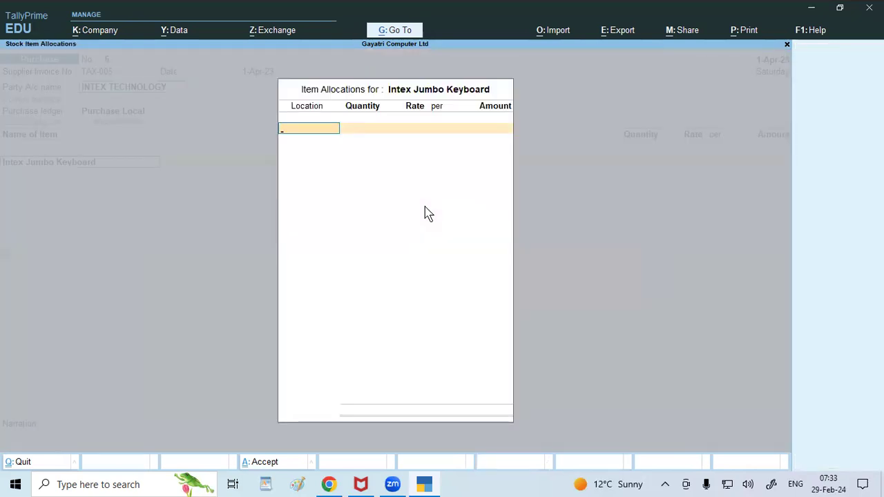
{"action": "type", "text": "sh"}
{"action": "key", "text": "Return"}
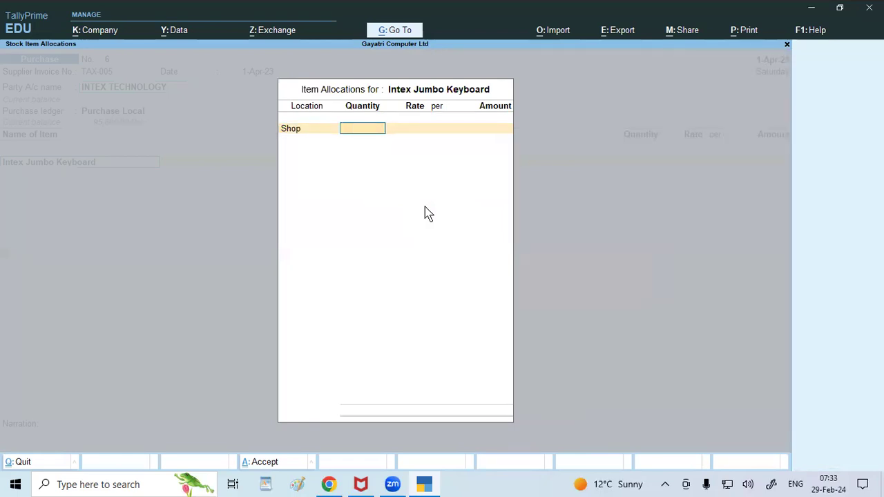
{"action": "type", "text": "5"}
{"action": "key", "text": "Return"}
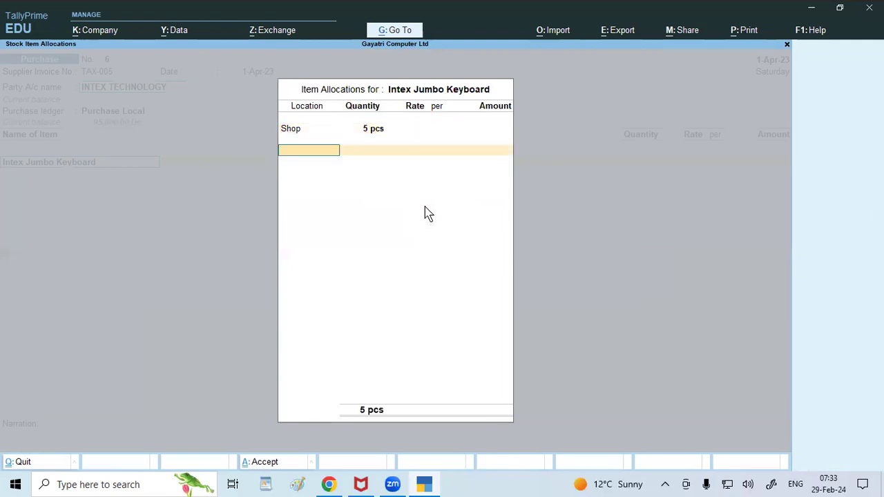
{"action": "key", "text": "Escape"}
{"action": "key", "text": "Return"}
{"action": "key", "text": "Return"}
{"action": "key", "text": "Return"}
{"action": "type", "text": "230"}
{"action": "key", "text": "Return"}
{"action": "key", "text": "Return"}
{"action": "key", "text": "Return"}
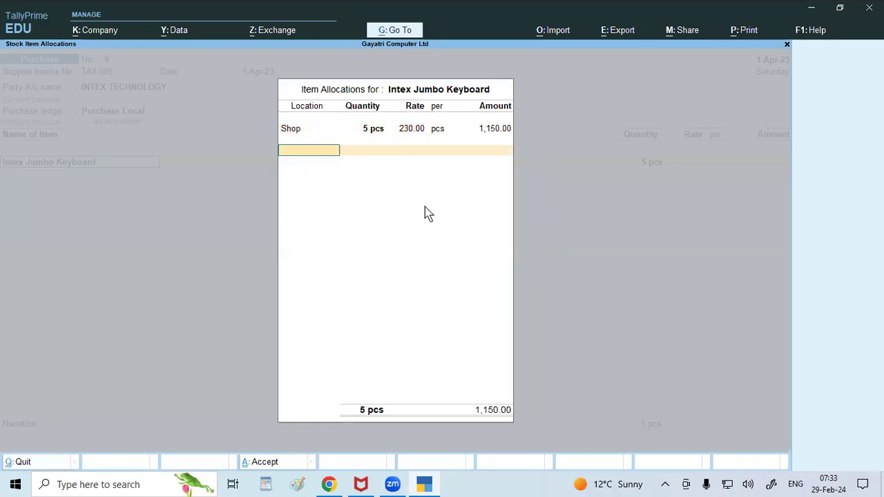
{"action": "key", "text": "Return"}
{"action": "key", "text": "Return"}
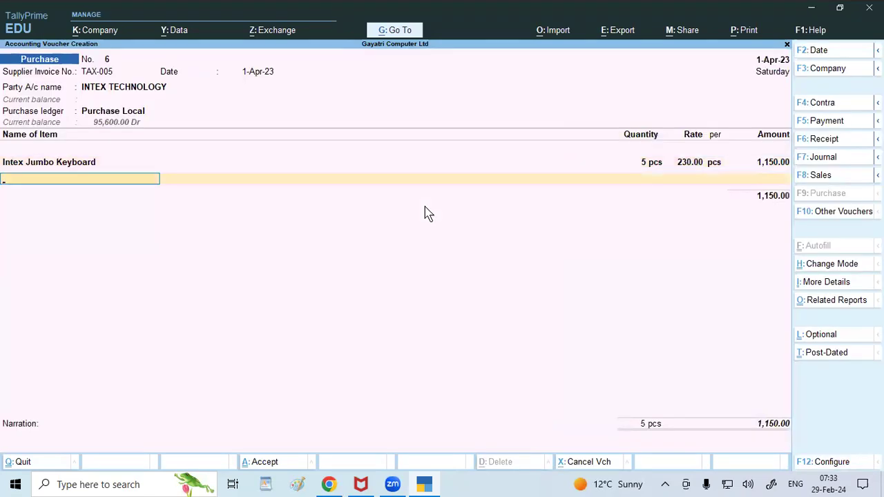
{"action": "key", "text": "Return"}
Step: Add CGST and SGST of 103.50 each for a 1,357.00 total and save voucher No. 6
{"action": "type", "text": "cg"}
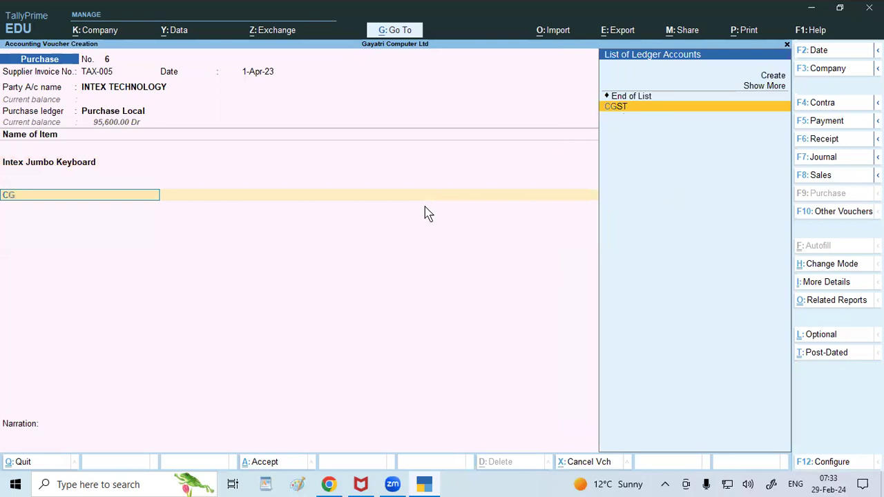
{"action": "key", "text": "Return"}
{"action": "key", "text": "Return"}
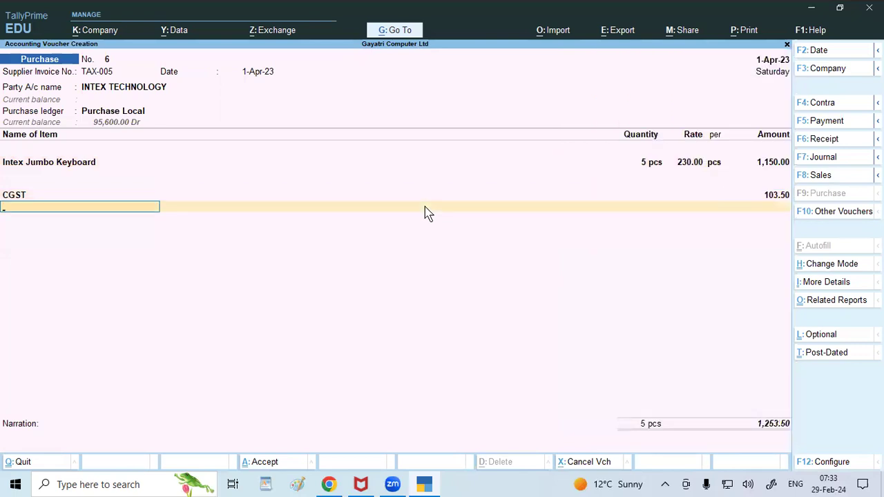
{"action": "type", "text": "sg"}
{"action": "key", "text": "Return"}
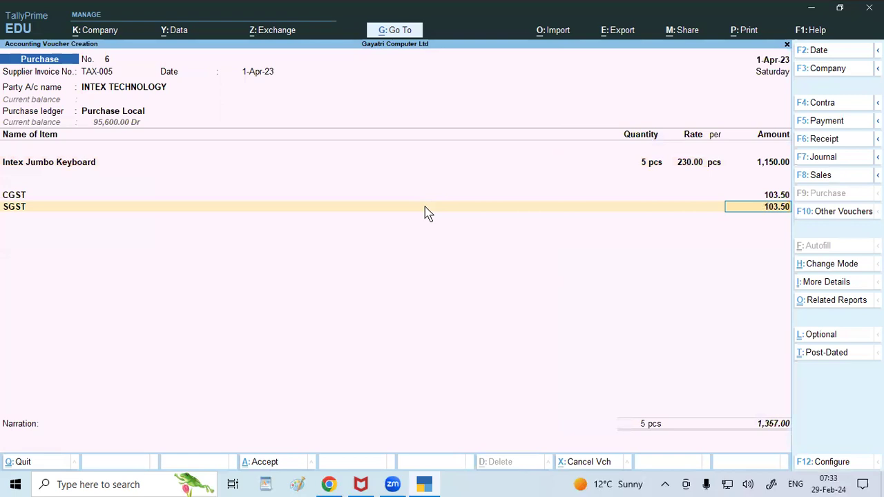
{"action": "key", "text": "ctrl"}
{"action": "key", "text": "ctrl+a"}
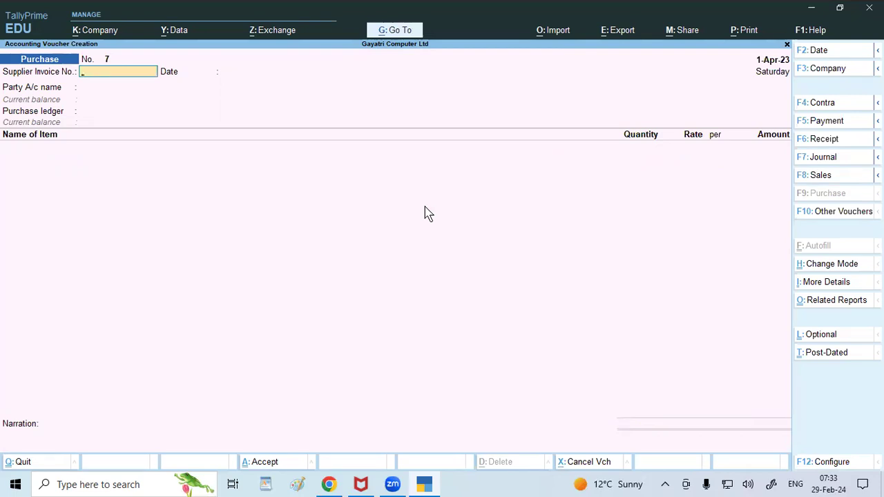
Step: Read assignment item 5 in the PDF: 10 Pcs Lenovo 100 wireless Combo from LENOVO LTD
{"action": "left_click", "coordinate": [329, 484]}
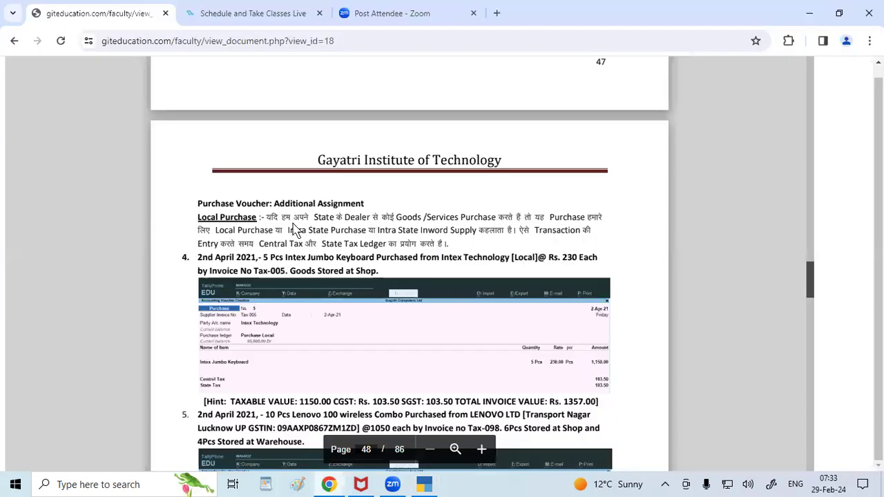
{"action": "scroll", "coordinate": [294, 221], "scroll_direction": "down", "scroll_amount": 3}
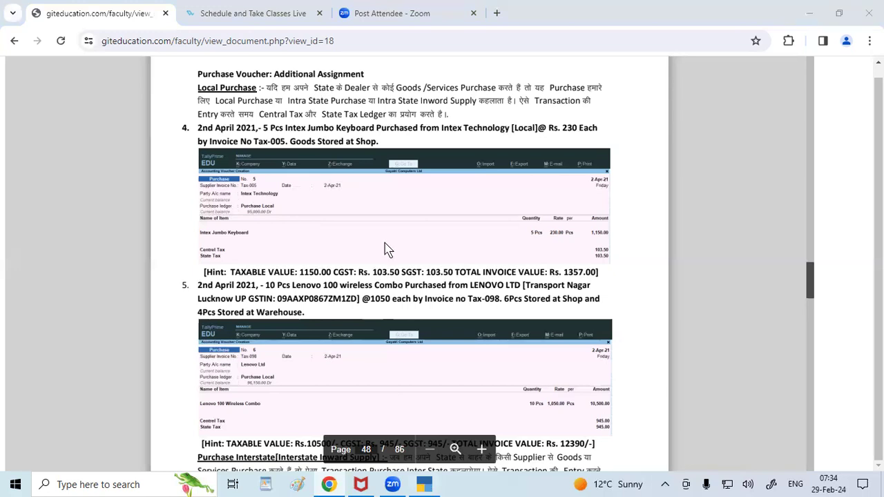
{"action": "key", "text": "alt+Tab"}
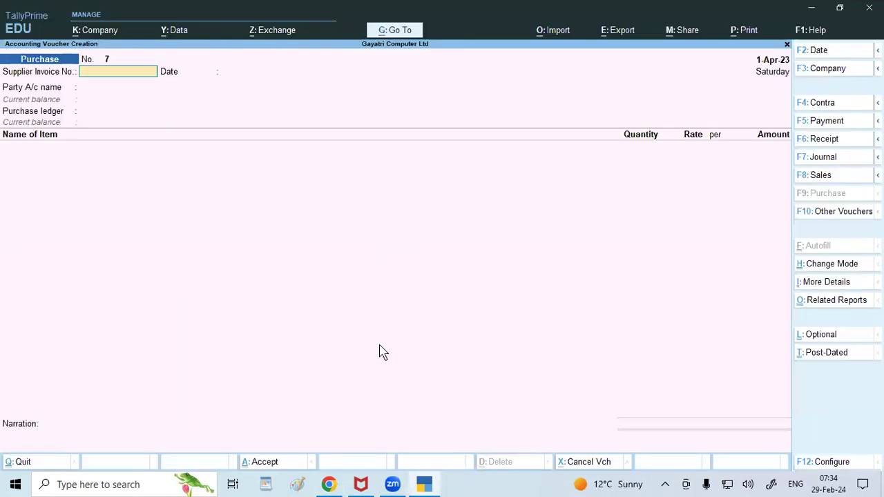
{"action": "left_click", "coordinate": [329, 484]}
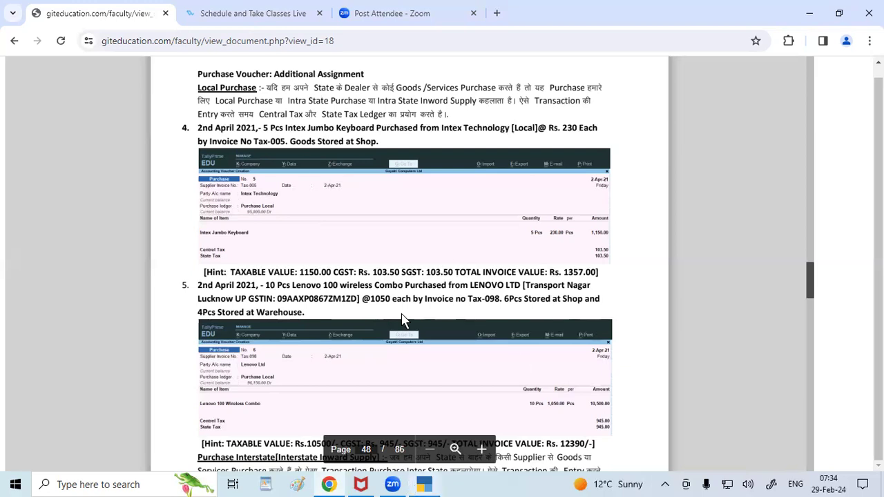
{"action": "key", "text": "alt+Tab"}
Step: Enter supplier invoice number TAX-098 and accept the 1-Apr-23 date
{"action": "type", "text": "-098"}
{"action": "key", "text": "Return"}
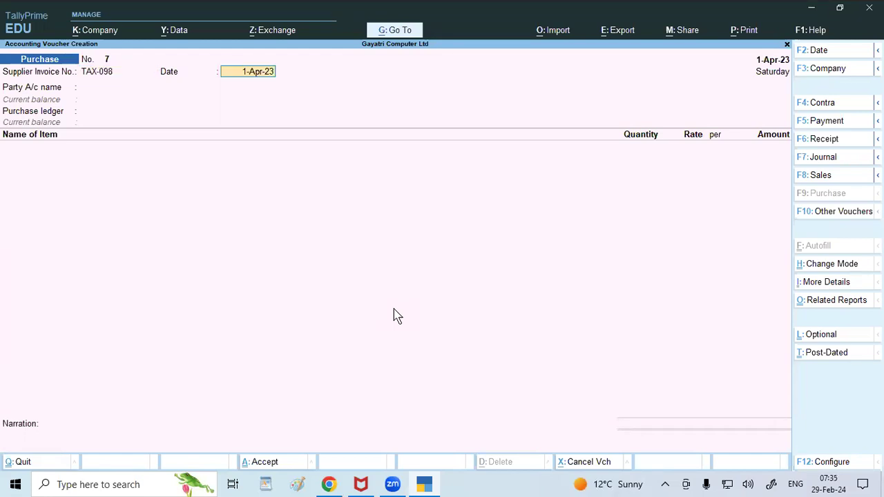
{"action": "key", "text": "Return"}
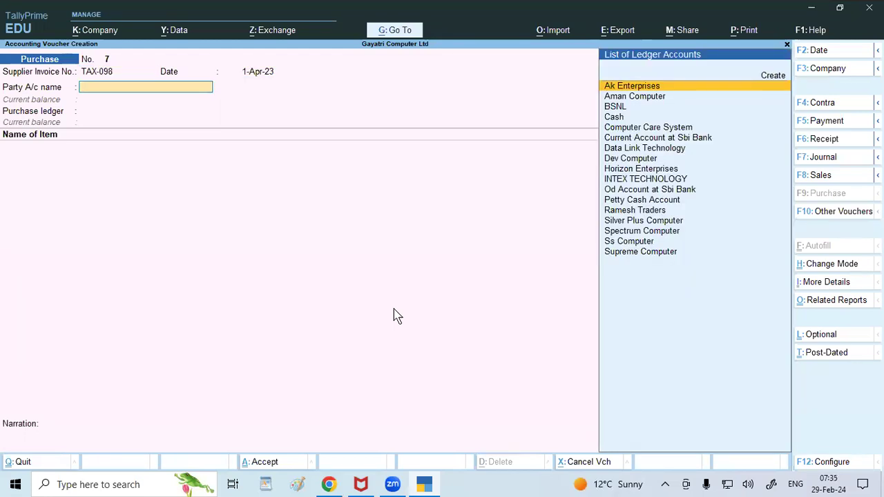
Step: Create supplier ledger LENOVO LTD under Sundry Creditors with address TRANSPORT NAGAR LUCKNOW
{"action": "type", "text": "L"}
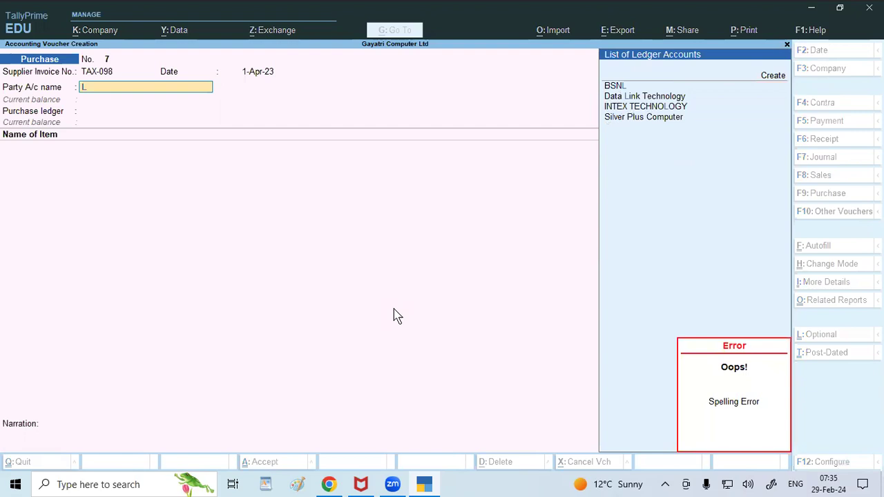
{"action": "key", "text": "alt+c"}
{"action": "type", "text": "ENOV"}
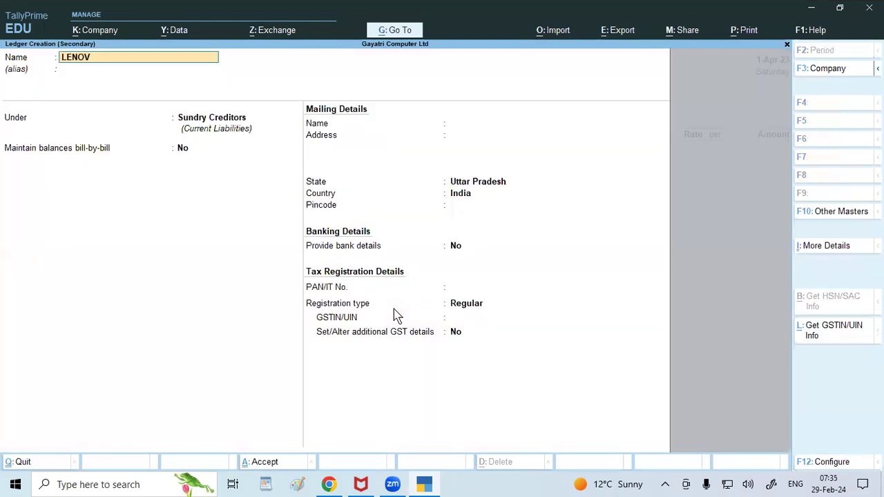
{"action": "type", "text": "O LTD"}
{"action": "key", "text": "Return"}
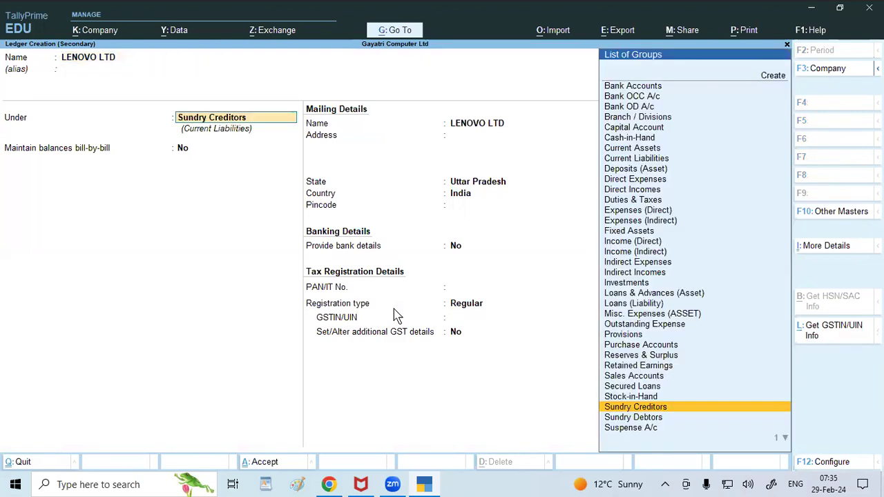
{"action": "key", "text": "Return"}
{"action": "key", "text": "Return"}
{"action": "type", "text": "TRANSP"}
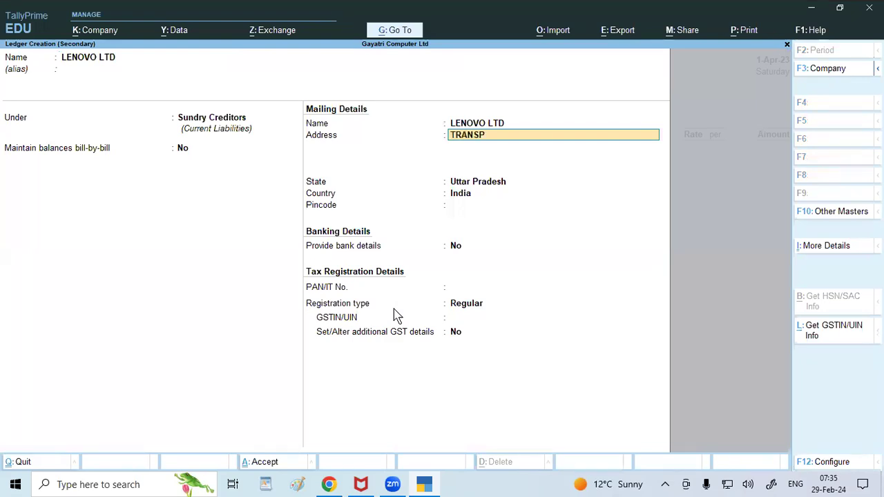
{"action": "type", "text": "ORT NAGAR LUCKNOW"}
{"action": "key", "text": "Return"}
{"action": "key", "text": "Return"}
{"action": "key", "text": "Return"}
{"action": "key", "text": "Return"}
{"action": "key", "text": "Return"}
{"action": "key", "text": "Return"}
{"action": "key", "text": "Return"}
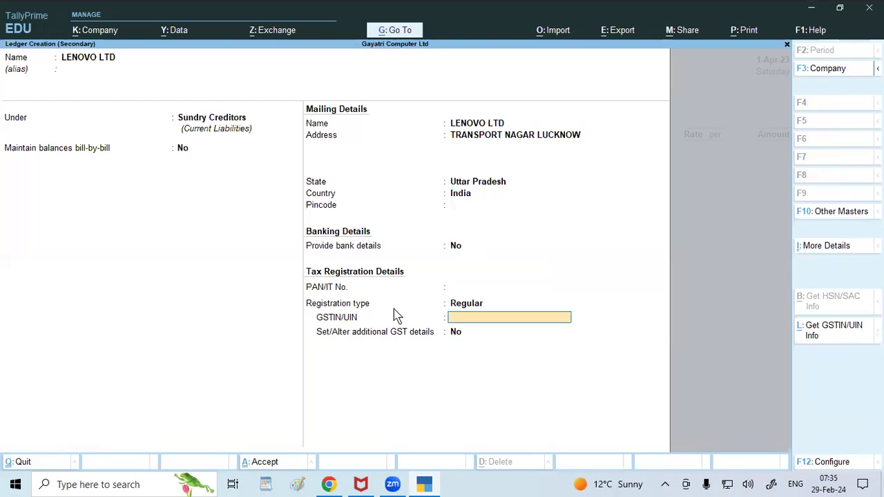
Step: Begin the GSTIN/UIN from the assignment, correcting a mistyped digit
{"action": "left_click", "coordinate": [329, 484]}
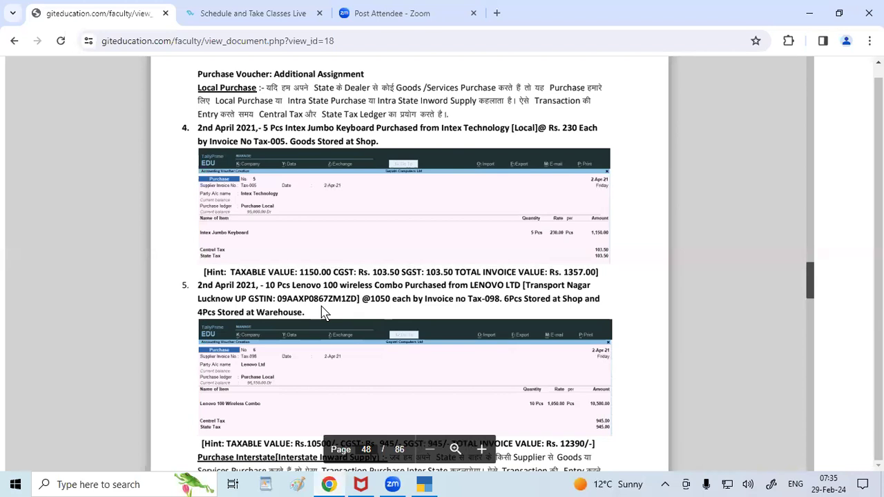
{"action": "left_click", "coordinate": [424, 484]}
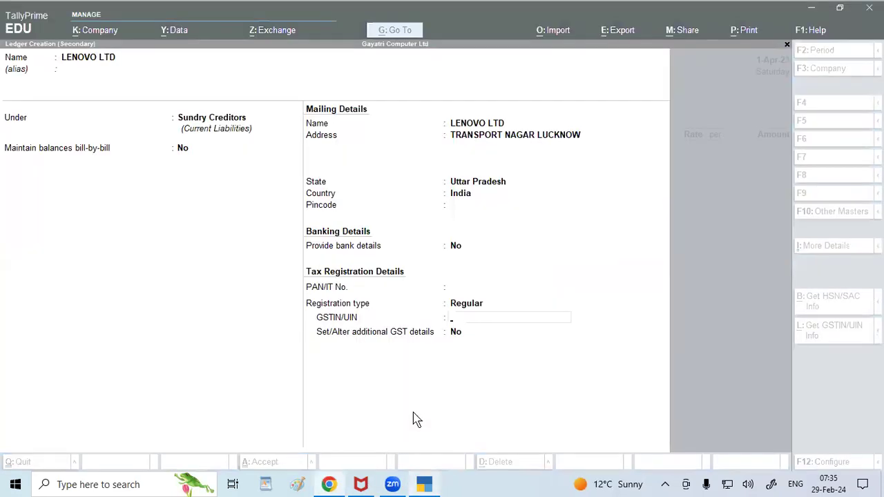
{"action": "left_click", "coordinate": [415, 324]}
{"action": "type", "text": "09A"}
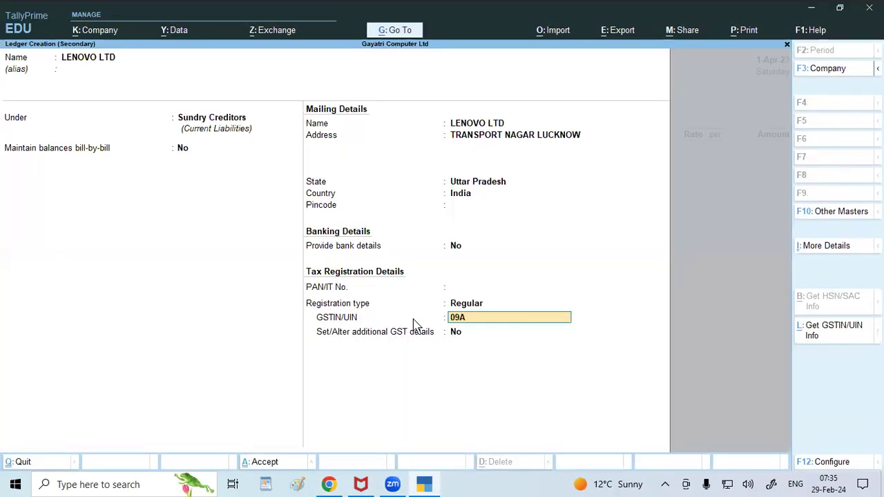
{"action": "type", "text": "AXP0"}
{"action": "left_click", "coordinate": [329, 484]}
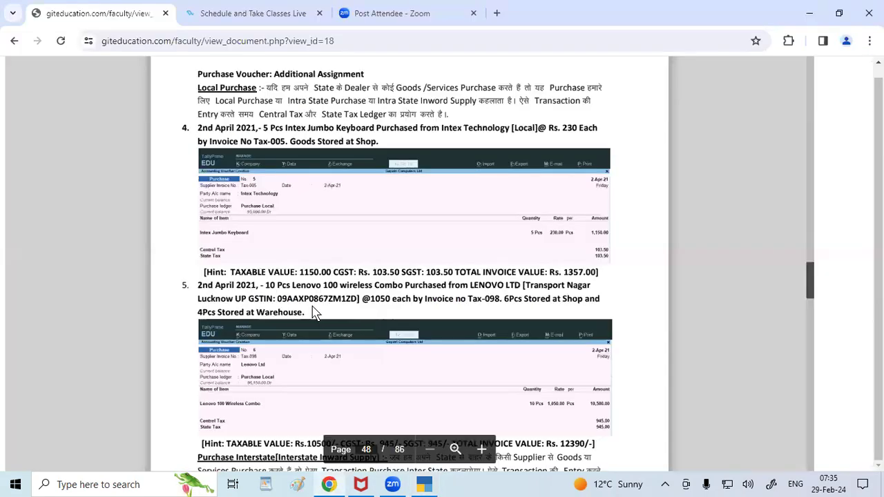
{"action": "left_click", "coordinate": [425, 484]}
{"action": "type", "text": "08"}
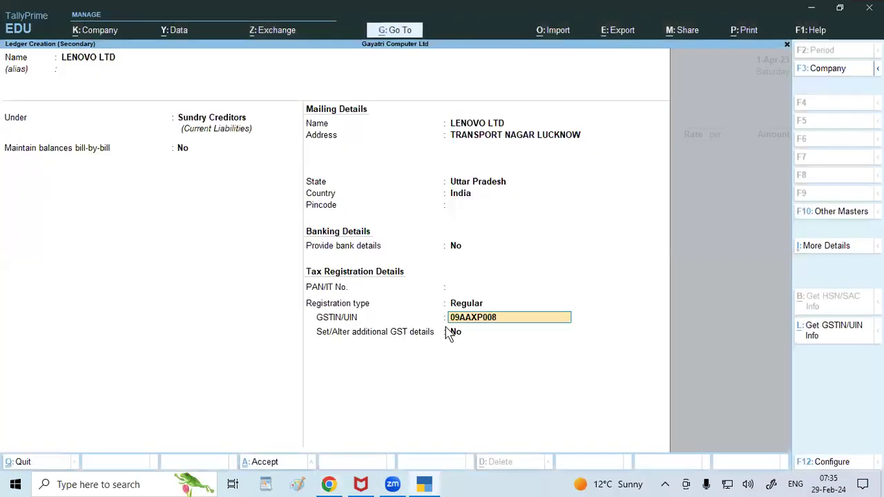
{"action": "key", "text": "BackSpace"}
{"action": "key", "text": "BackSpace"}
{"action": "type", "text": "867"}
Step: Recheck the assignment and type the remaining GSTIN/UIN characters
{"action": "left_click", "coordinate": [330, 485]}
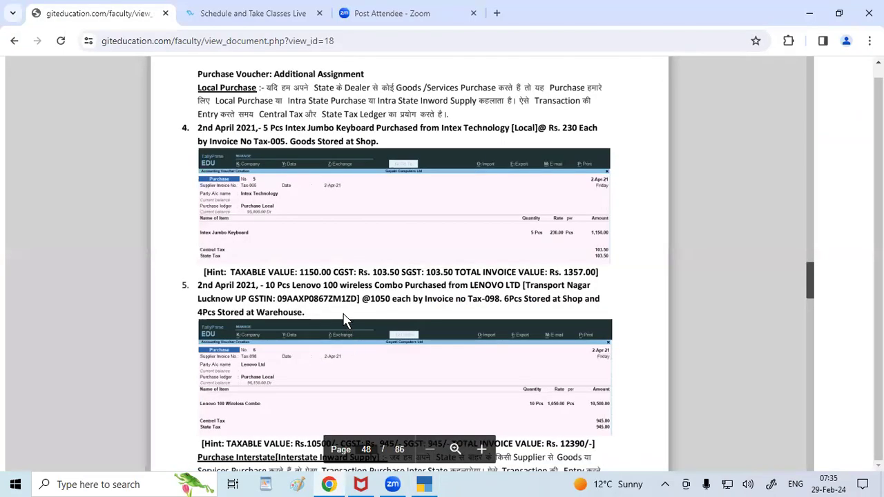
{"action": "left_click", "coordinate": [425, 485]}
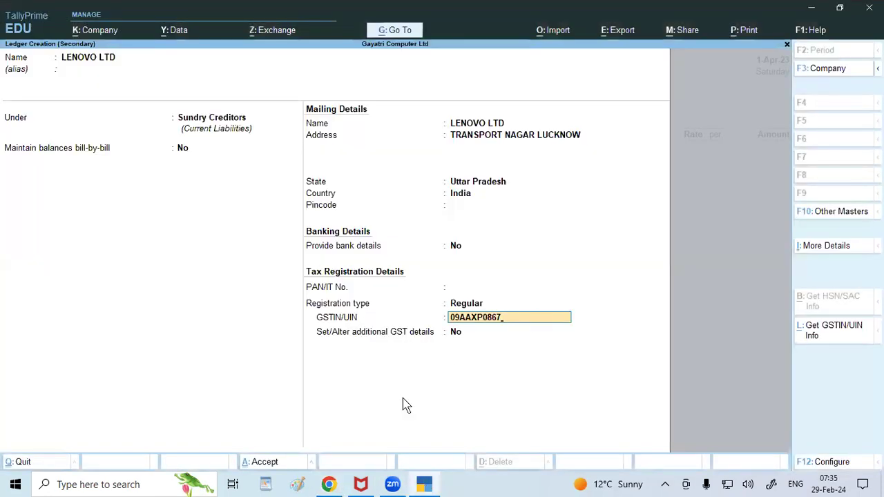
{"action": "left_click", "coordinate": [329, 484]}
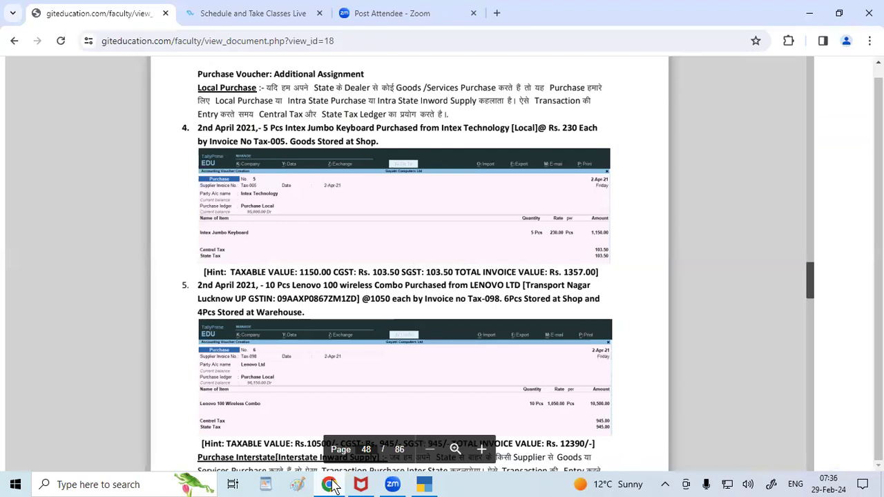
{"action": "left_click", "coordinate": [424, 485]}
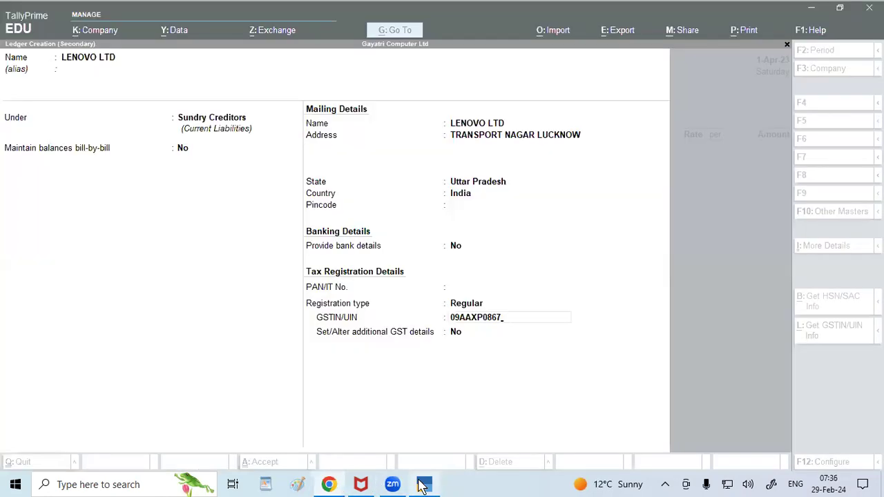
{"action": "left_click", "coordinate": [450, 362]}
{"action": "type", "text": "Z"}
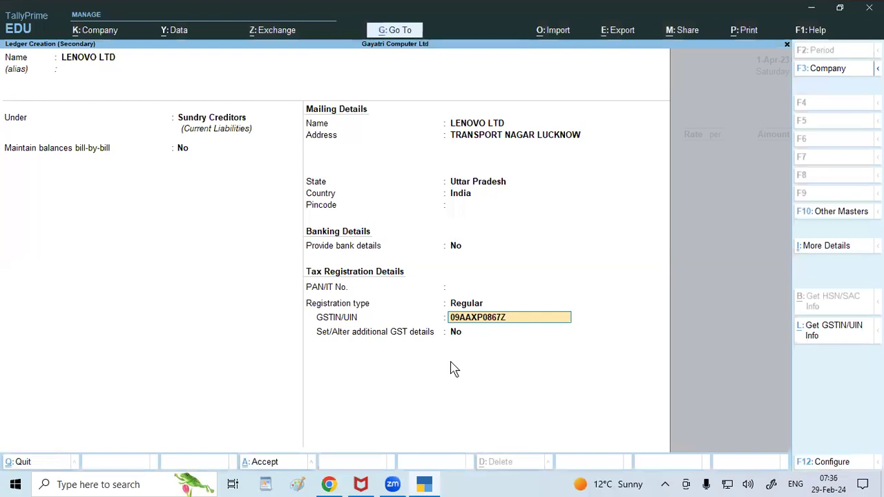
{"action": "type", "text": "M1ZD"}
Step: Save the LENOVO LTD ledger, skip party details and select Purchase Local
{"action": "key", "text": "ctrl+a"}
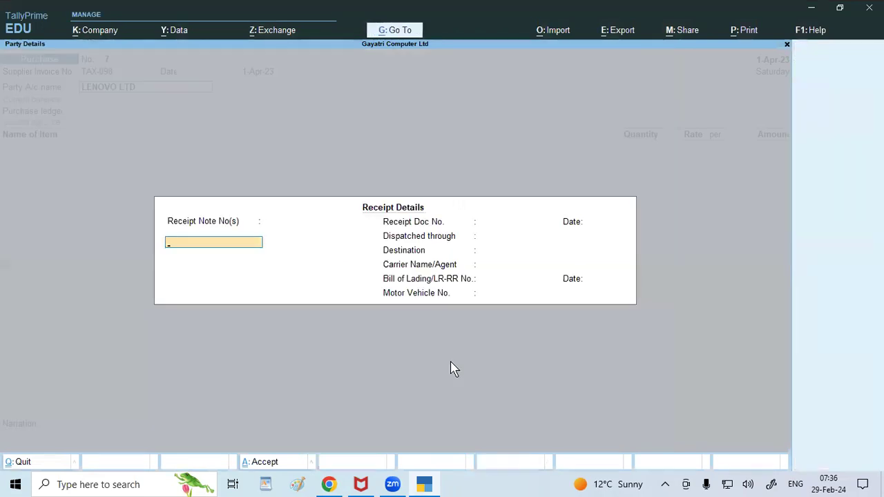
{"action": "key", "text": "ctrl+a"}
{"action": "key", "text": "ctrl+a"}
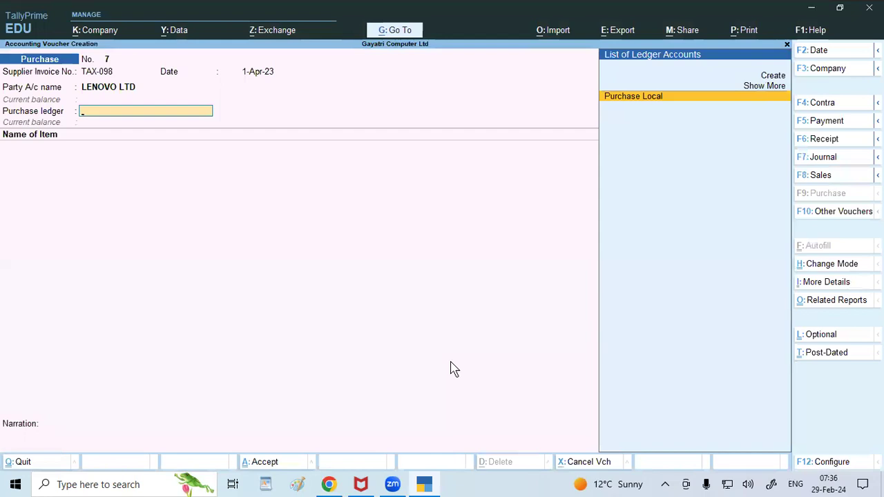
{"action": "key", "text": "Return"}
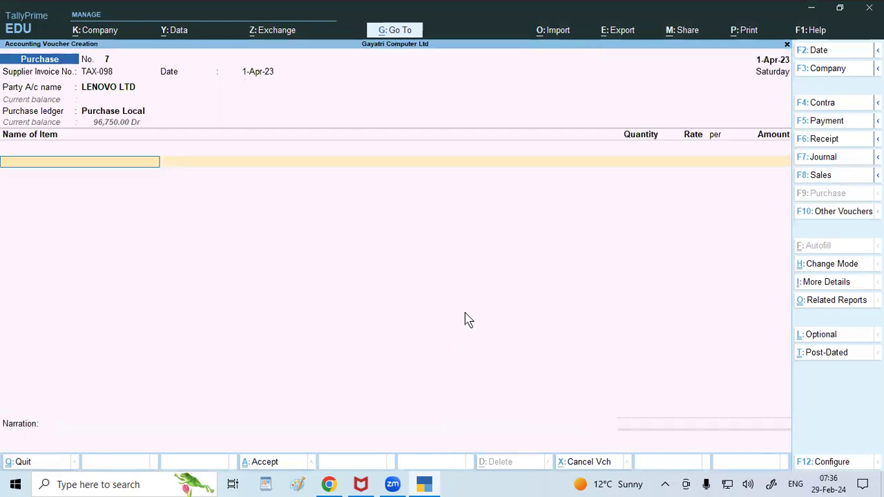
Step: Add Lenovo 100 Wireless Combo with 6 pcs in Shop at 1,050
{"action": "left_click", "coordinate": [333, 485]}
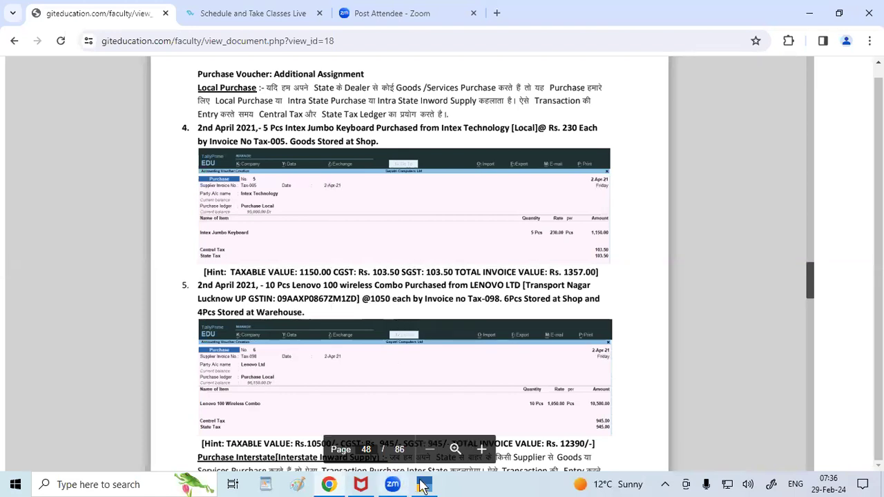
{"action": "key", "text": "alt+Tab"}
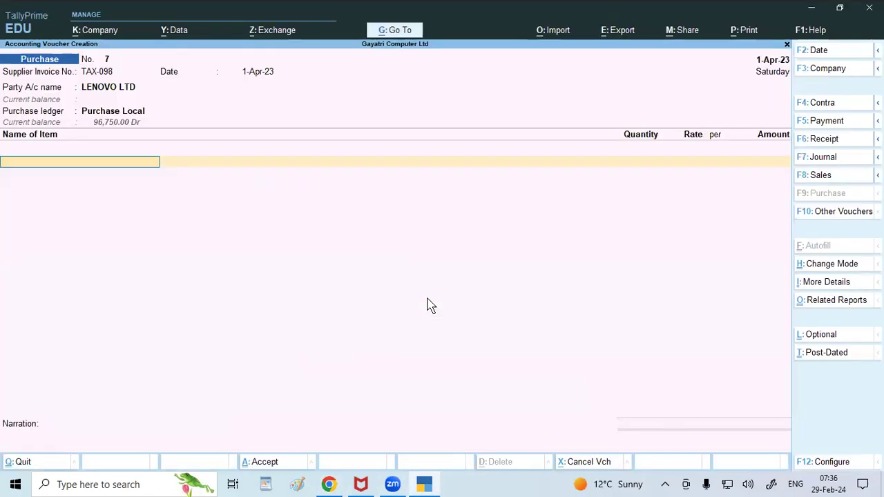
{"action": "type", "text": "LE"}
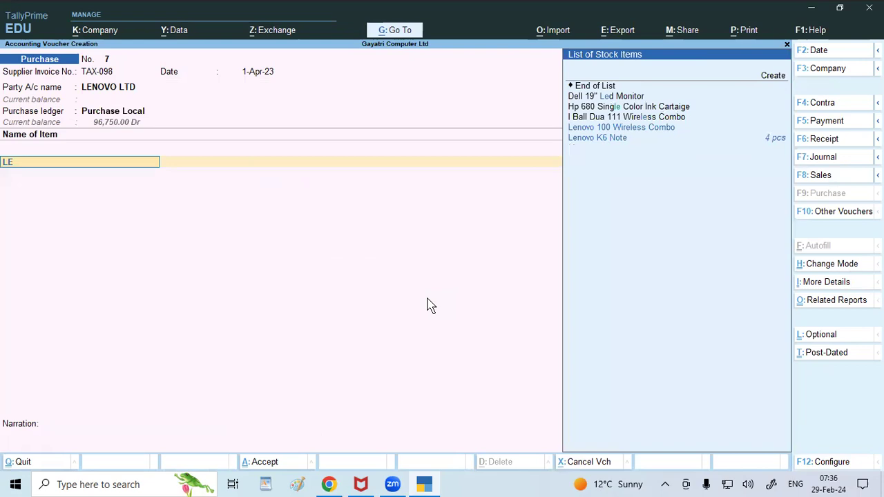
{"action": "key", "text": "Return"}
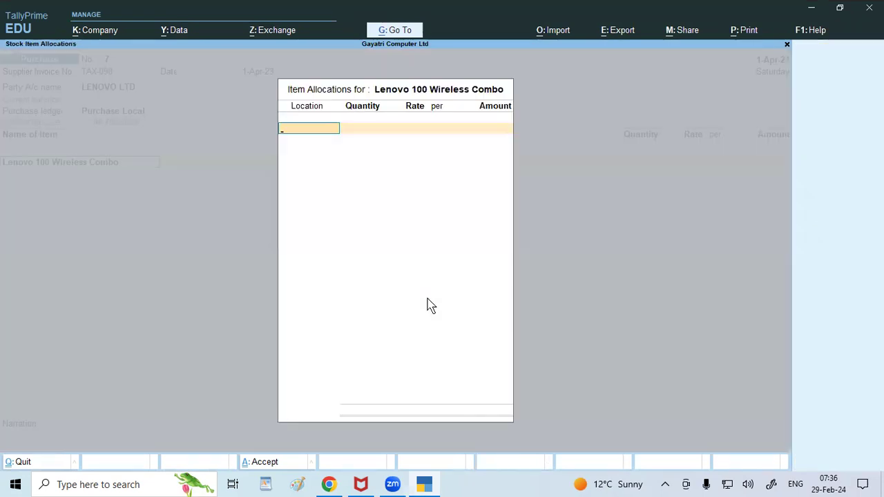
{"action": "type", "text": "SHO"}
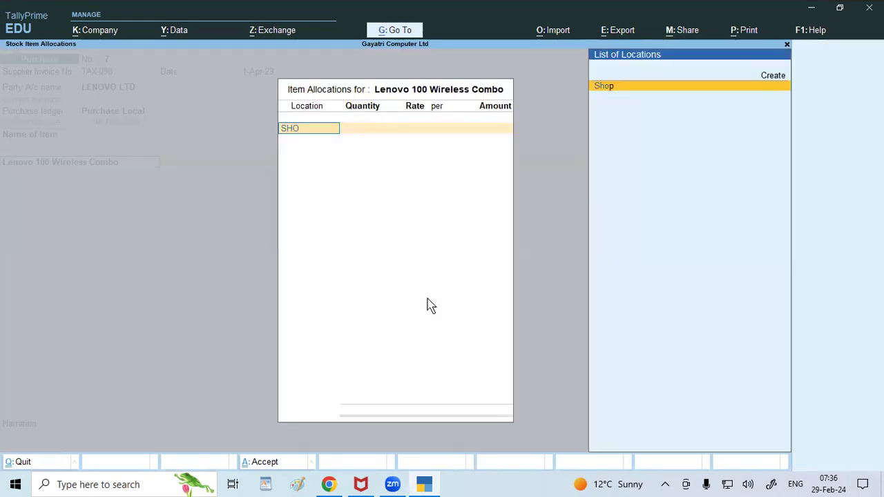
{"action": "key", "text": "Return"}
{"action": "type", "text": "6"}
{"action": "key", "text": "Return"}
{"action": "type", "text": "1050"}
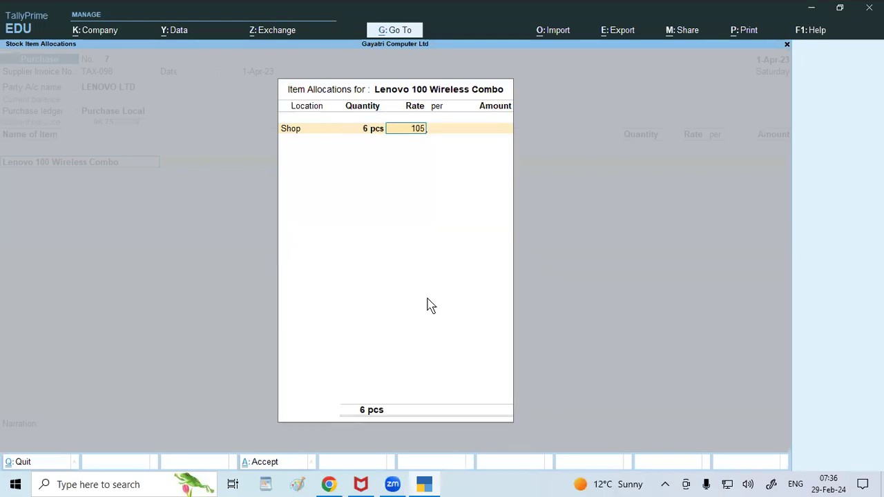
{"action": "key", "text": "Return"}
Step: Allocate another 4 pcs to Warehouse at 1,050, totalling 10,500.00
{"action": "key", "text": "Return"}
{"action": "key", "text": "Return"}
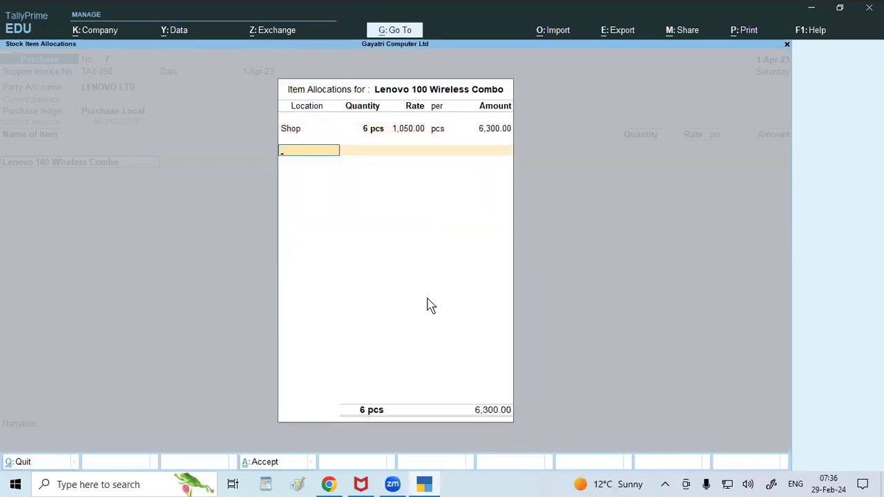
{"action": "type", "text": "WA"}
{"action": "key", "text": "Return"}
{"action": "type", "text": "4"}
{"action": "key", "text": "Return"}
{"action": "key", "text": "Return"}
{"action": "key", "text": "Return"}
{"action": "key", "text": "Return"}
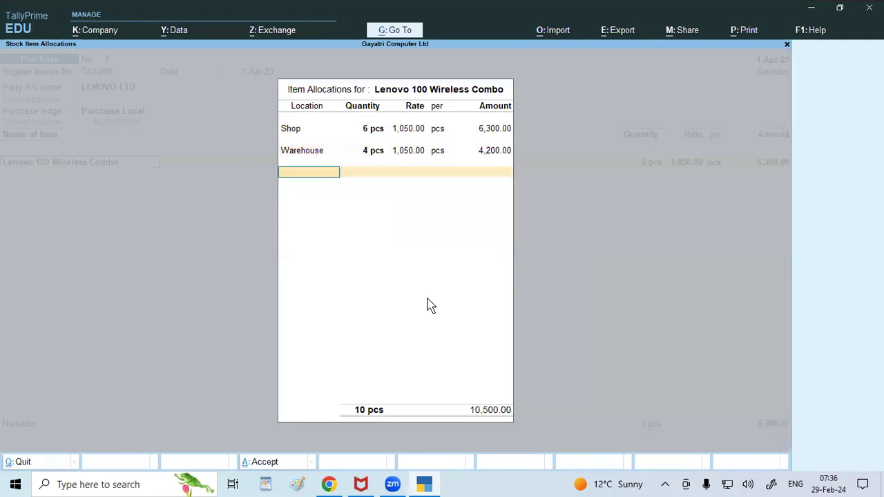
{"action": "key", "text": "Return"}
{"action": "key", "text": "Return"}
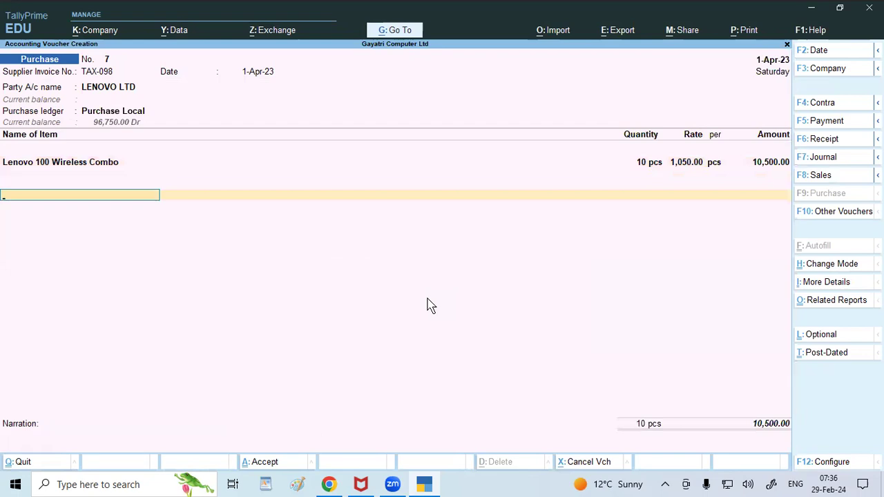
Step: Add CGST and SGST of 945.00 each and save voucher 7 at 12,390.00
{"action": "type", "text": "cg"}
{"action": "key", "text": "Return"}
{"action": "key", "text": "Return"}
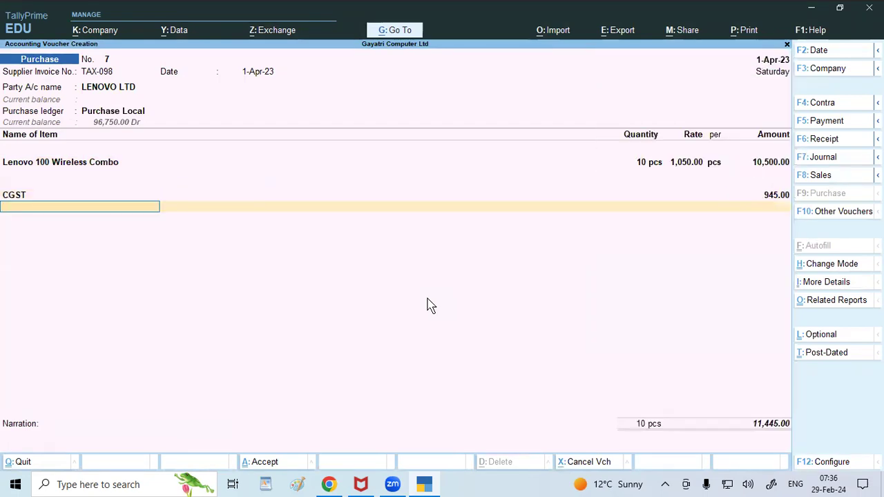
{"action": "type", "text": "sg"}
{"action": "key", "text": "Return"}
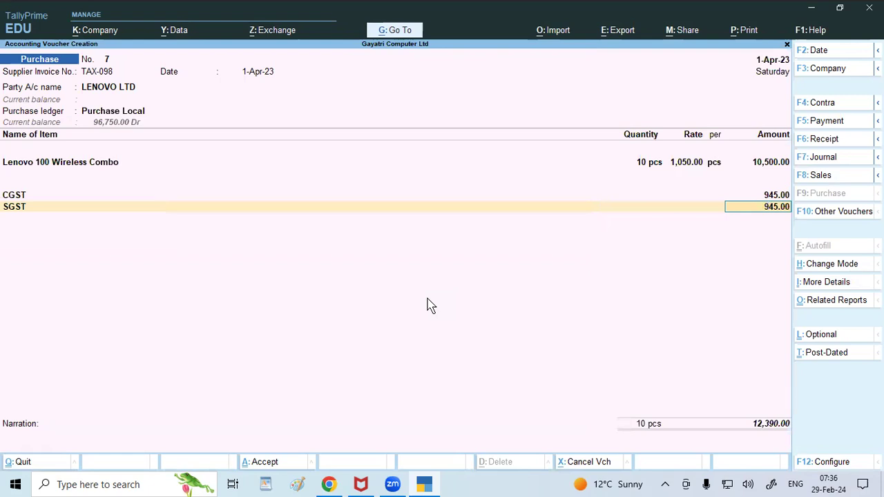
{"action": "key", "text": "ctrl+a"}
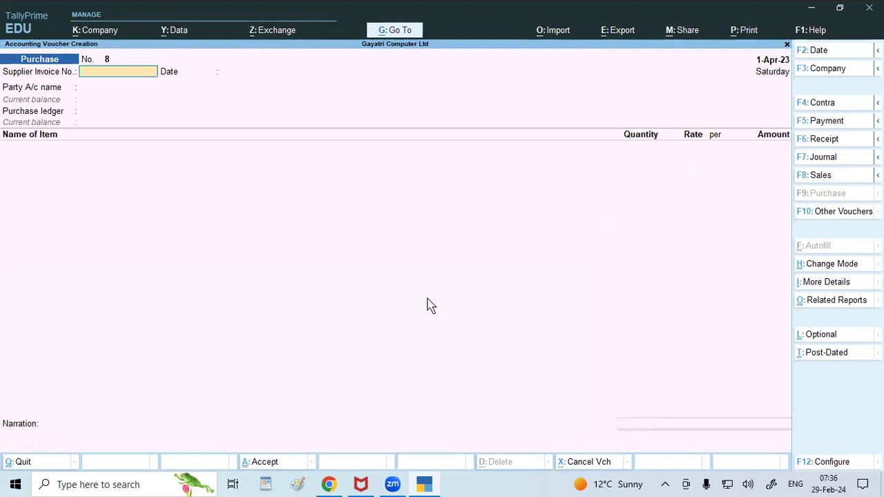
Step: Scroll the assignment PDF to the Purchase Interstate section on page 48
{"action": "left_click", "coordinate": [330, 484]}
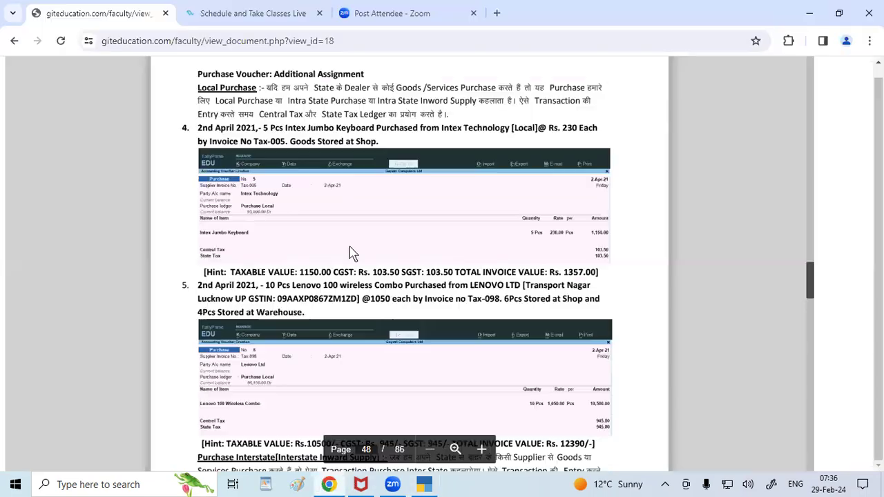
{"action": "scroll", "coordinate": [351, 253], "scroll_direction": "down", "scroll_amount": 3}
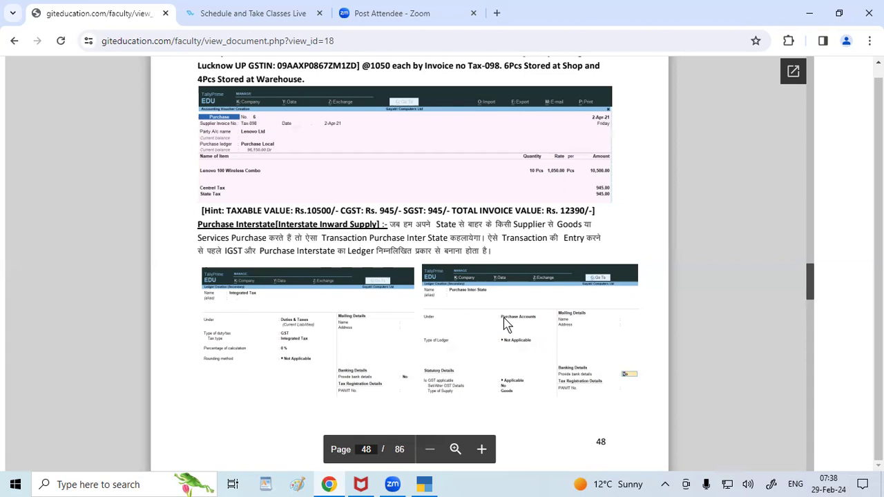
Step: Leave the purchase voucher and start a new ledger master
{"action": "left_click", "coordinate": [423, 485]}
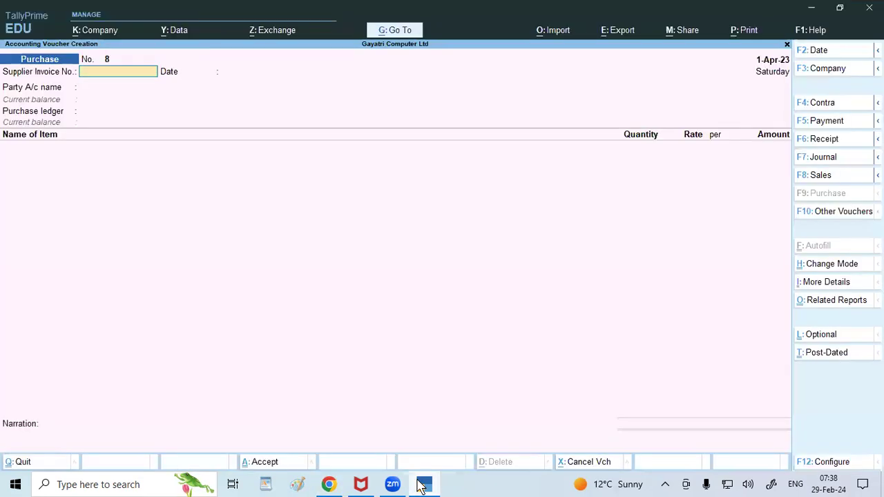
{"action": "key", "text": "Escape"}
{"action": "key", "text": "Escape"}
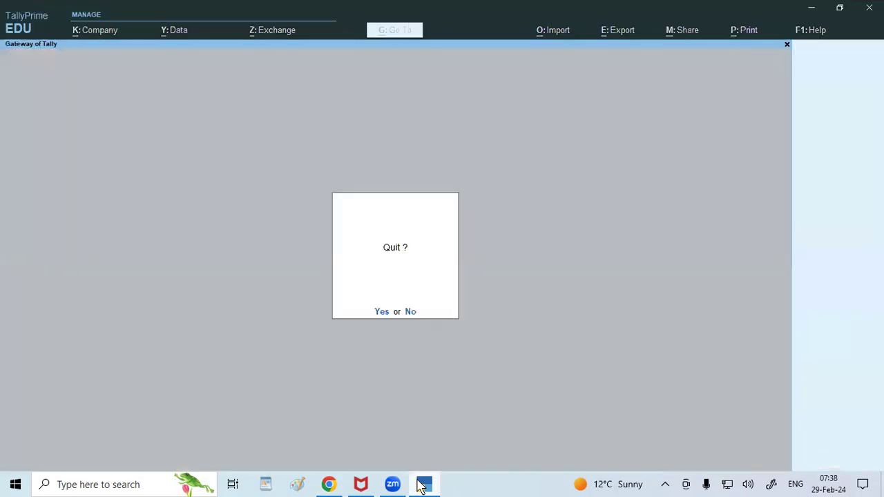
{"action": "key", "text": "n"}
{"action": "key", "text": "Return"}
{"action": "key", "text": "Down"}
{"action": "key", "text": "Return"}
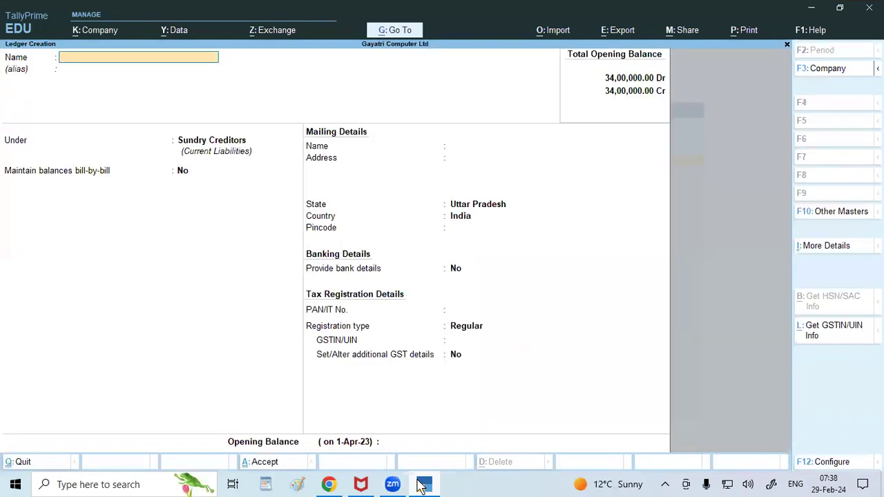
Step: Create an IGST ledger under Duties & Taxes with GST duty and IGST tax type
{"action": "type", "text": "IGST"}
{"action": "key", "text": "Return"}
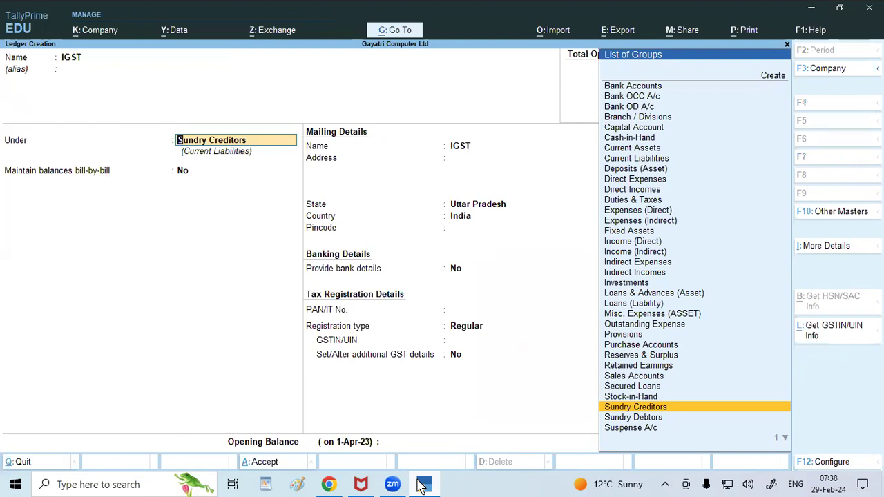
{"action": "type", "text": "DU"}
{"action": "key", "text": "Return"}
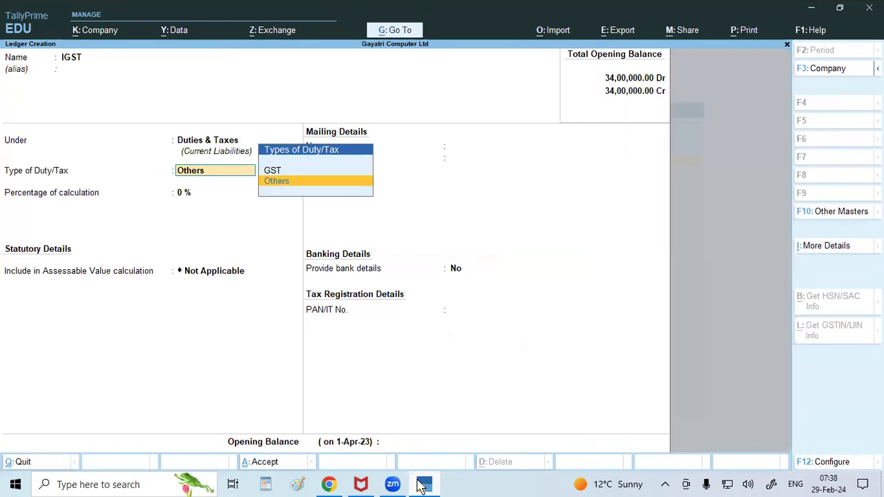
{"action": "key", "text": "Up"}
{"action": "key", "text": "Return"}
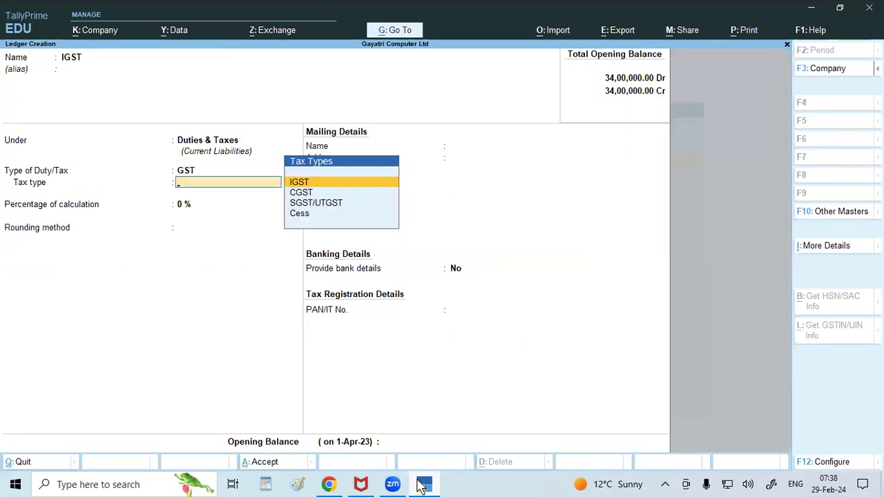
{"action": "key", "text": "Return"}
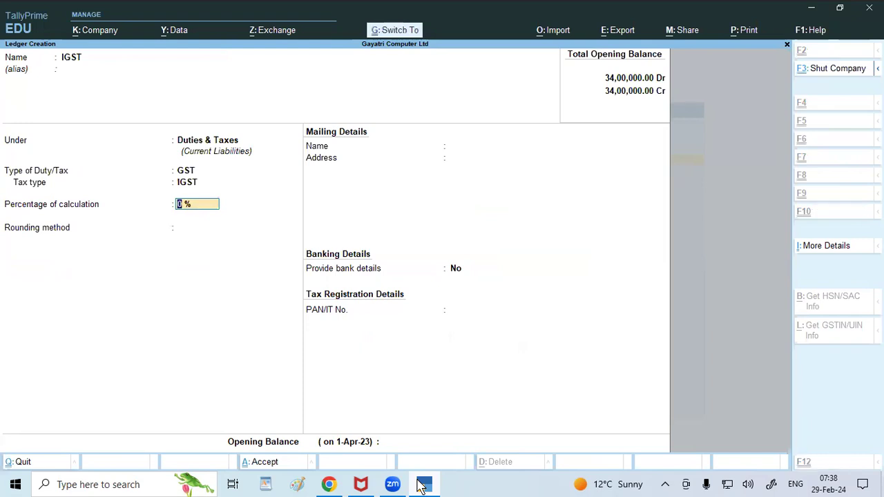
{"action": "key", "text": "ctrl+a"}
{"action": "type", "text": "PU"}
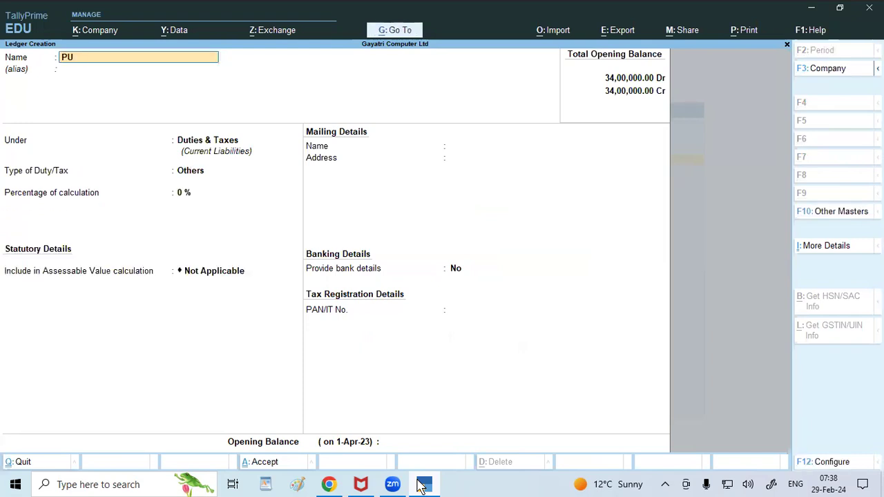
{"action": "type", "text": "RCHASE INTERSTATE"}
Step: Save PURCHASE INTERSTATE under Purchase Accounts as Not Applicable, returning to Gateway of Tally
{"action": "key", "text": "Return"}
{"action": "key", "text": "Return"}
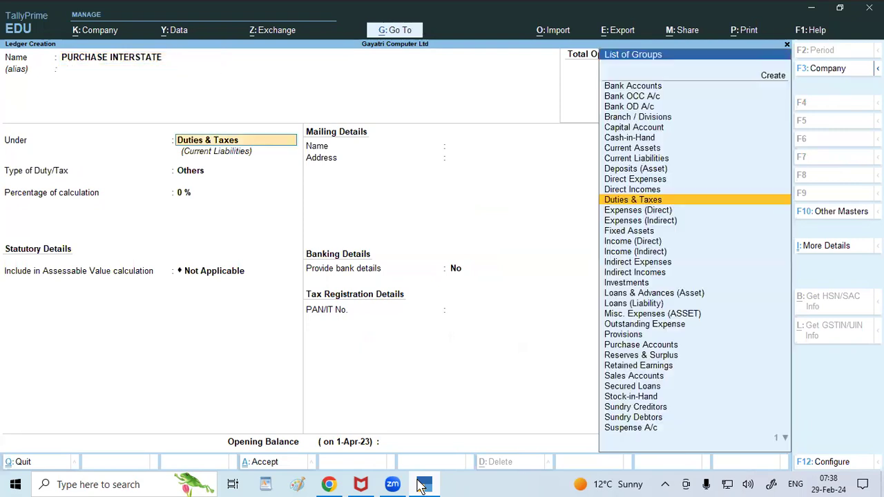
{"action": "type", "text": "PU"}
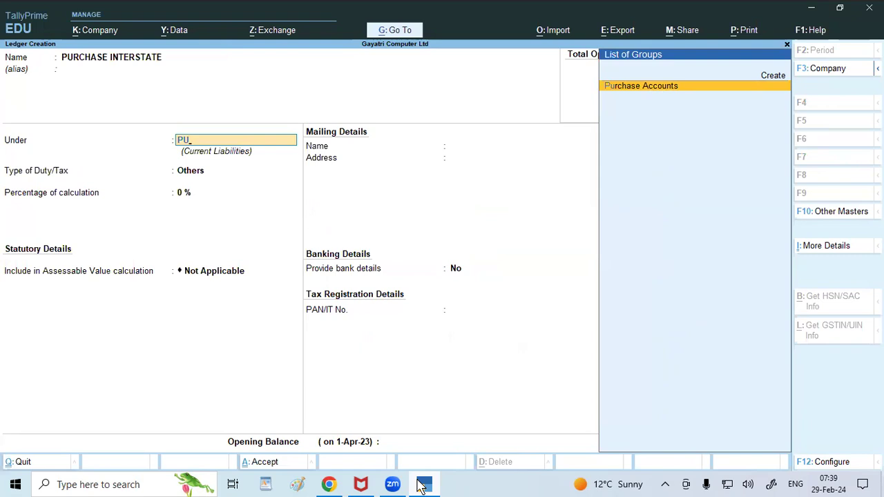
{"action": "key", "text": "Return"}
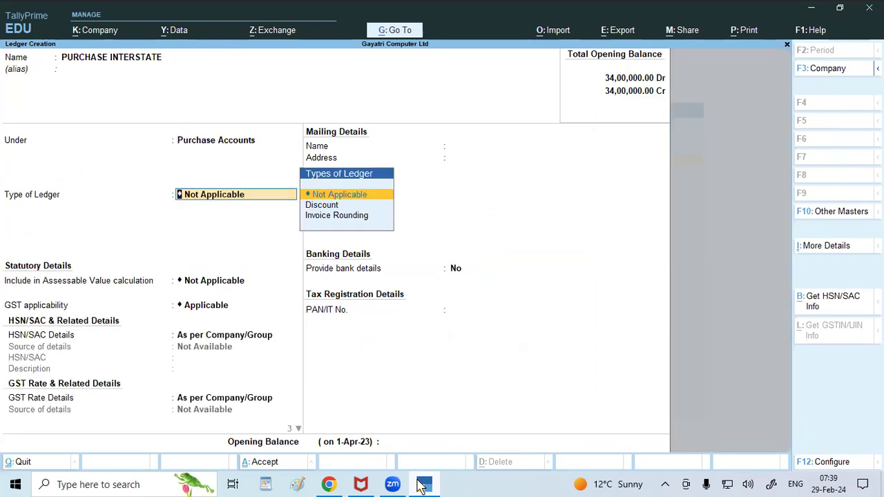
{"action": "key", "text": "Return"}
{"action": "key", "text": "Return"}
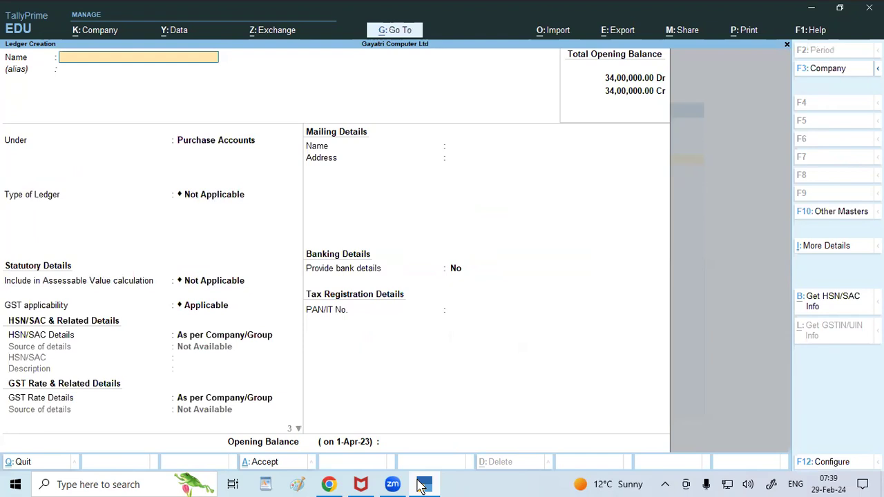
{"action": "key", "text": "Escape"}
{"action": "key", "text": "Return"}
{"action": "key", "text": "Escape"}
{"action": "key", "text": "Escape"}
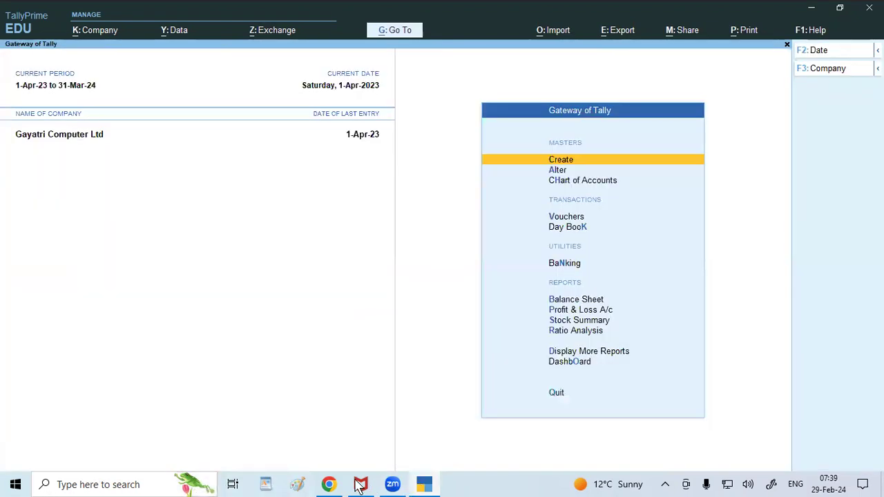
Step: Scroll the tutorial to question 6, the HP India interstate purchase
{"action": "left_click", "coordinate": [338, 483]}
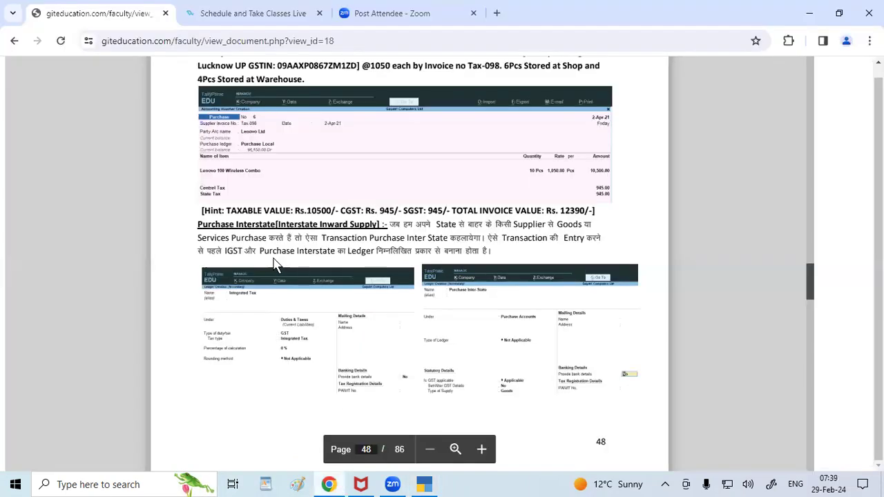
{"action": "scroll", "coordinate": [276, 266], "scroll_direction": "down", "scroll_amount": 1}
{"action": "scroll", "coordinate": [277, 266], "scroll_direction": "down", "scroll_amount": 5}
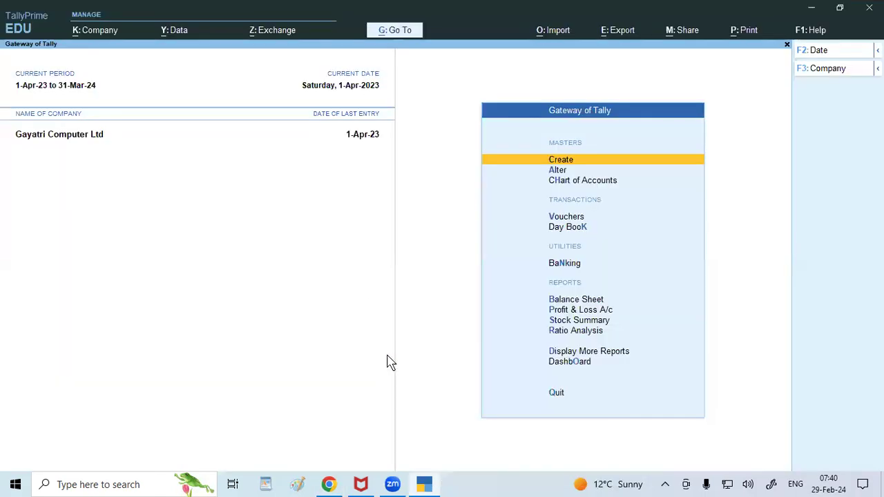
Step: Start a purchase voucher with invoice number GST-009 and the default date
{"action": "key", "text": "v"}
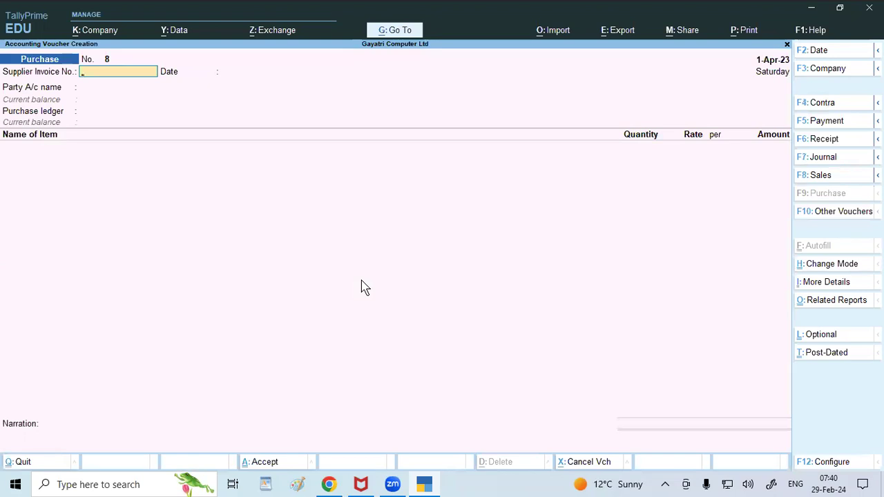
{"action": "type", "text": "GST-009"}
{"action": "key", "text": "Return"}
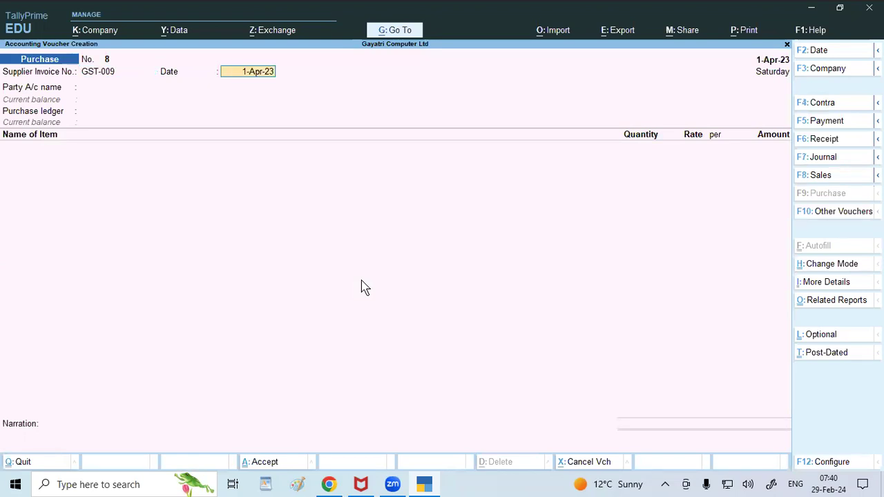
{"action": "key", "text": "Return"}
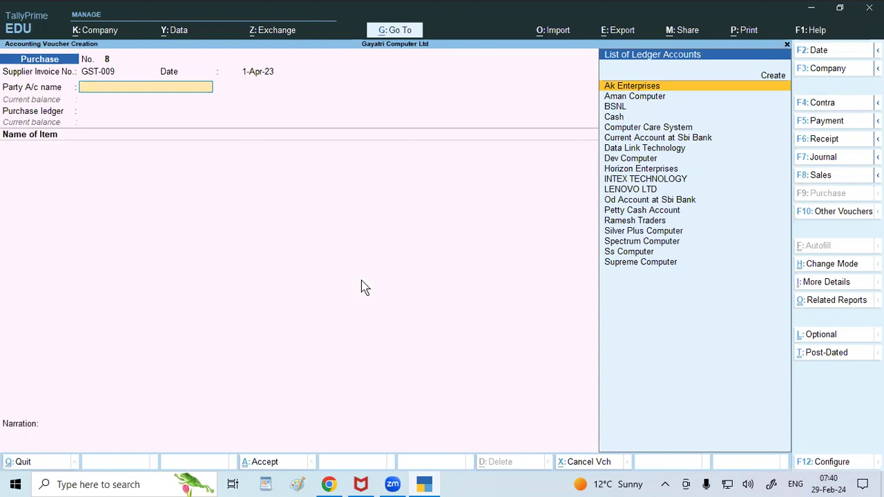
Step: Create supplier HP INDIA PVT LTD under Sundry Creditors, NEHRU PALACE, Delhi, with its GSTIN
{"action": "type", "text": "H"}
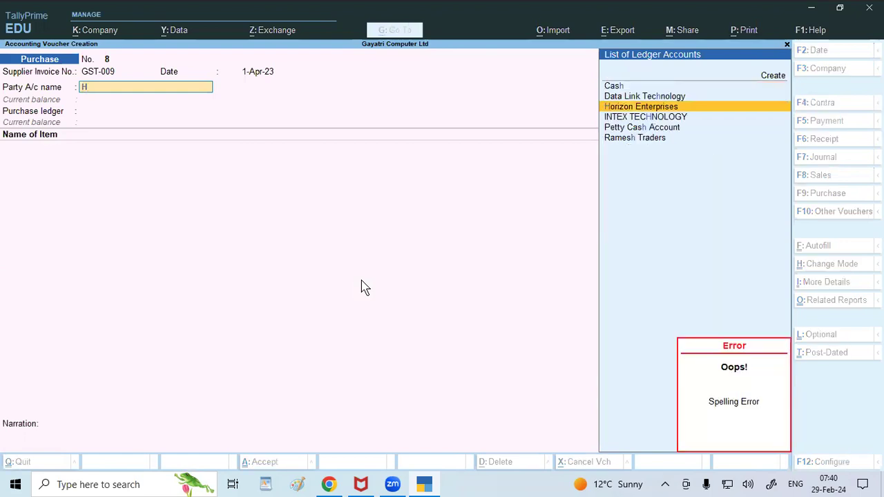
{"action": "key", "text": "alt+c"}
{"action": "type", "text": "HP INDI"}
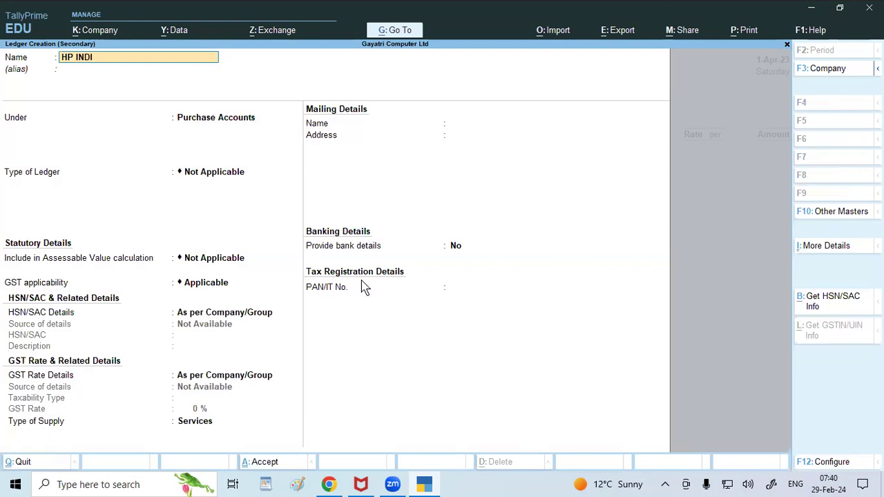
{"action": "type", "text": "A PVT LTD"}
{"action": "key", "text": "Return"}
{"action": "type", "text": "SUN"}
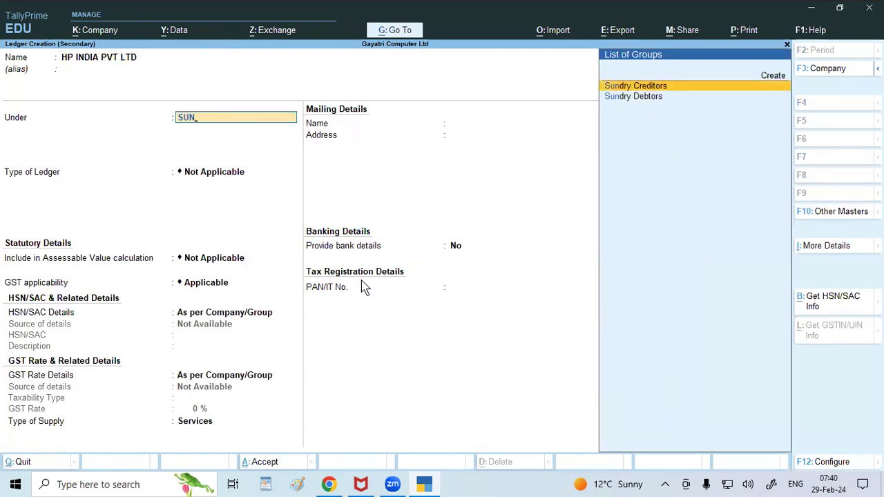
{"action": "key", "text": "Return"}
{"action": "key", "text": "Return"}
{"action": "key", "text": "Return"}
{"action": "type", "text": "NEHRU PALACE"}
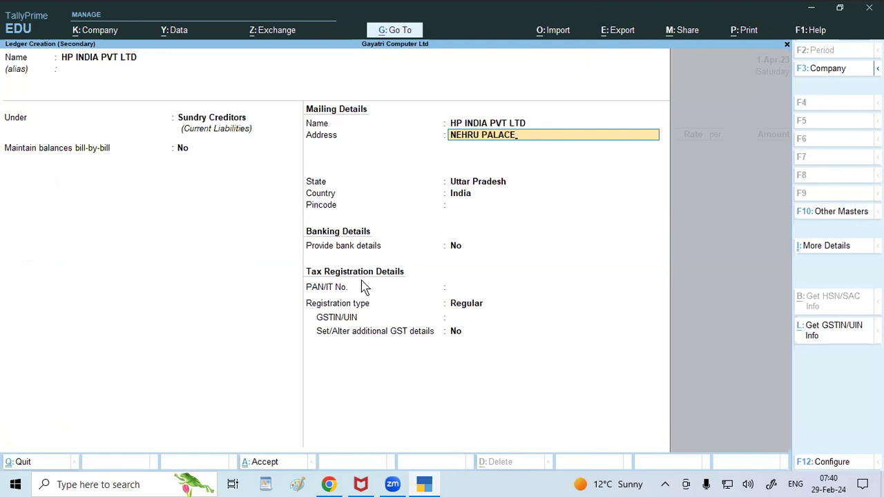
{"action": "key", "text": "Return"}
{"action": "key", "text": "Return"}
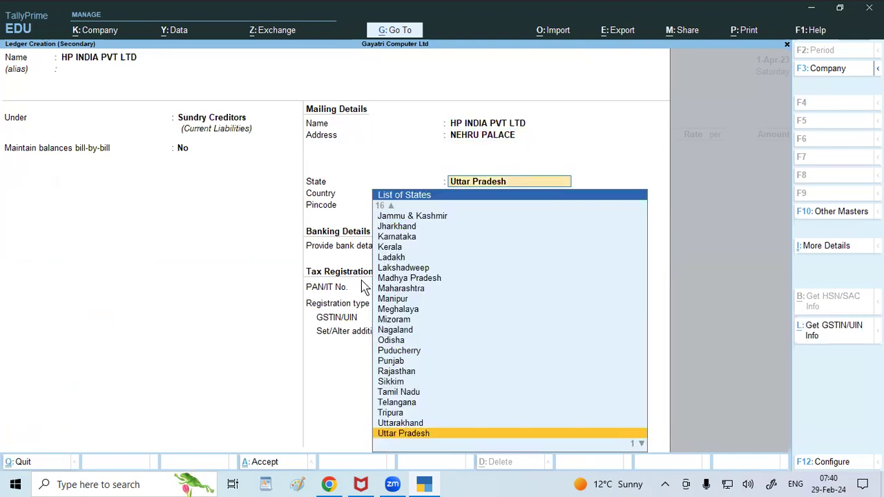
{"action": "type", "text": "de"}
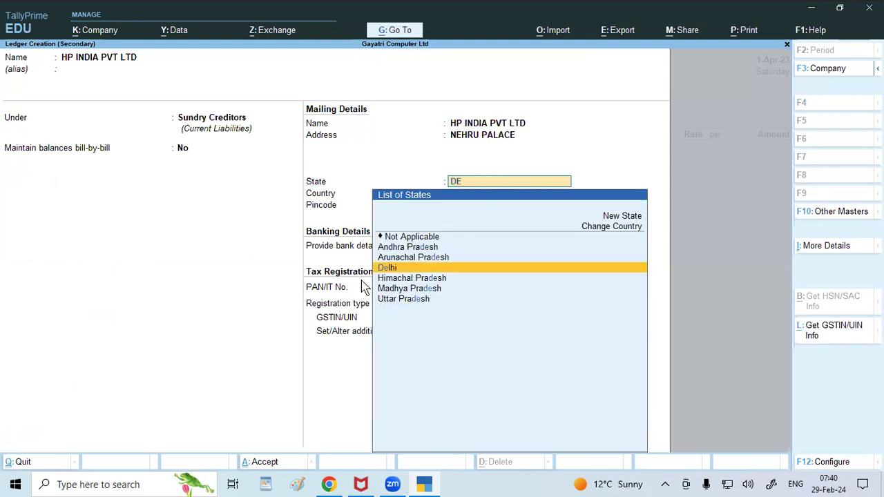
{"action": "key", "text": "Return"}
{"action": "key", "text": "Return"}
{"action": "key", "text": "Return"}
{"action": "key", "text": "Return"}
{"action": "key", "text": "Return"}
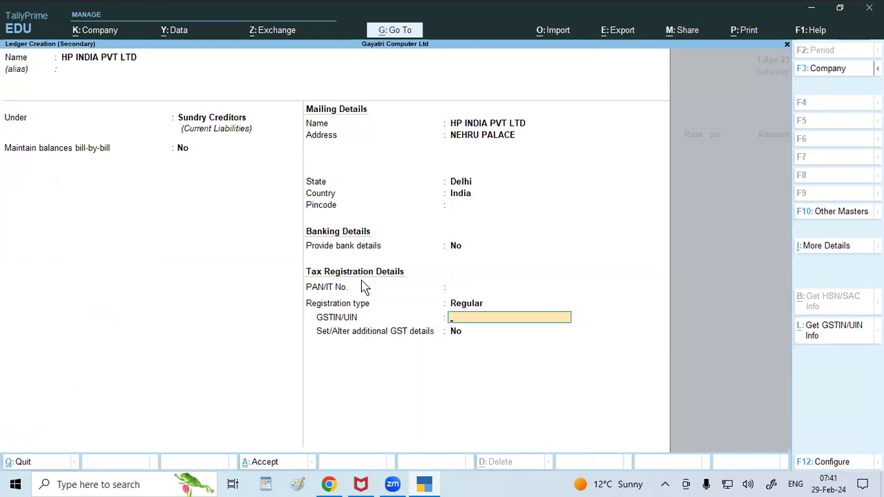
{"action": "type", "text": "07AACCG2969B"}
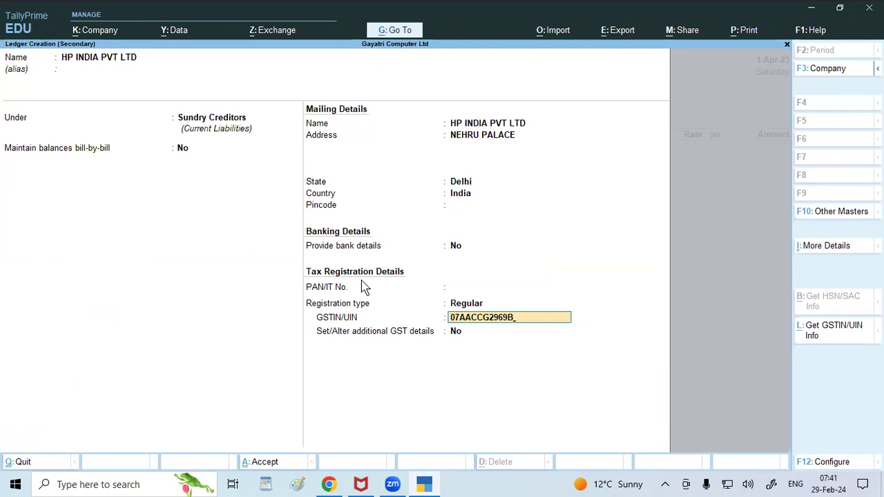
{"action": "type", "text": "1ZO"}
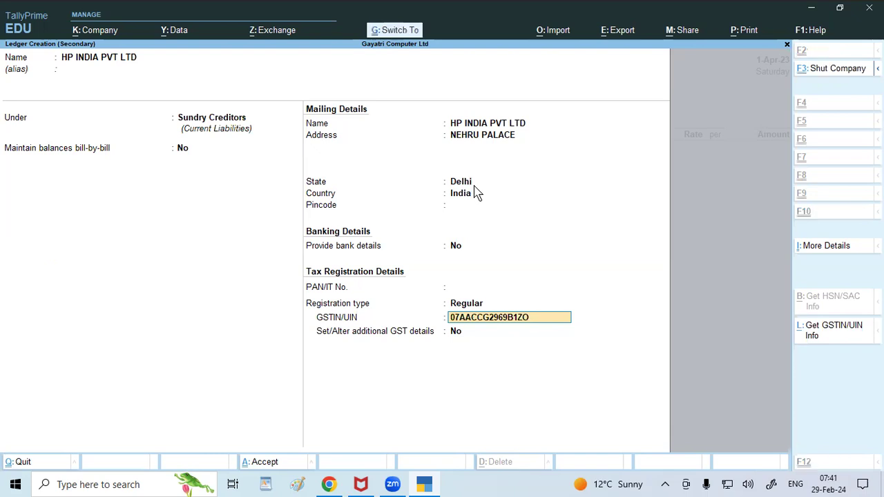
{"action": "key", "text": "ctrl+a"}
Step: Use PURCHASE INTERSTATE and add 5 Hp Core I3 Laptops at 24,500 in Warehouse
{"action": "key", "text": "ctrl+a"}
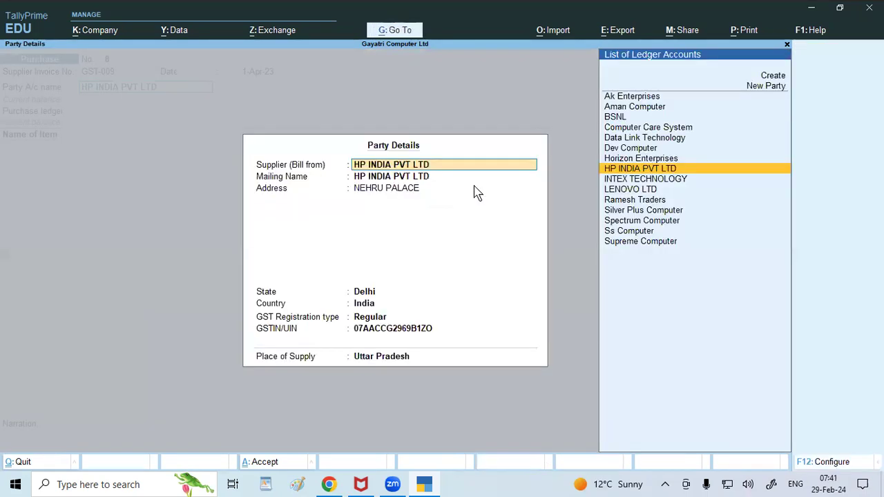
{"action": "key", "text": "ctrl+a"}
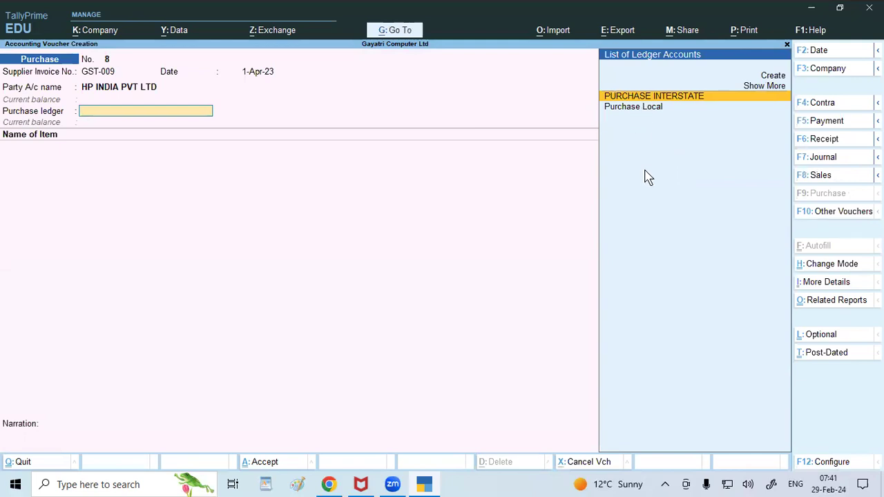
{"action": "key", "text": "Return"}
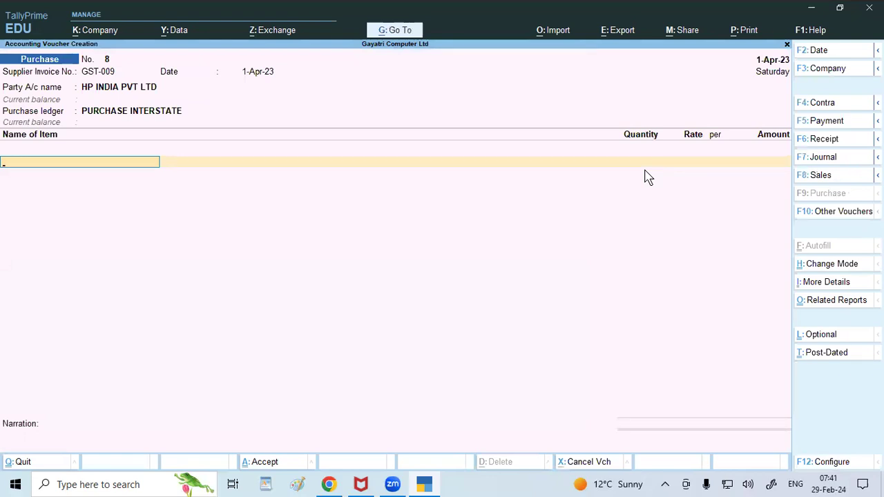
{"action": "type", "text": "HP"}
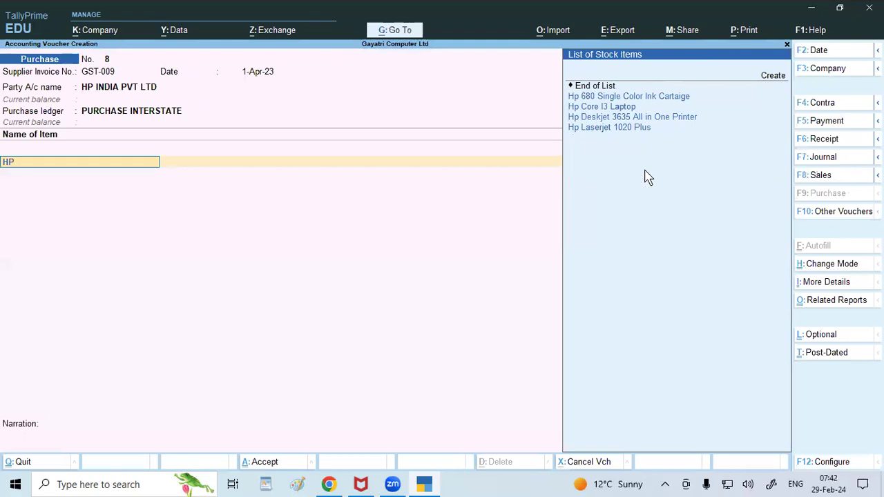
{"action": "key", "text": "Down"}
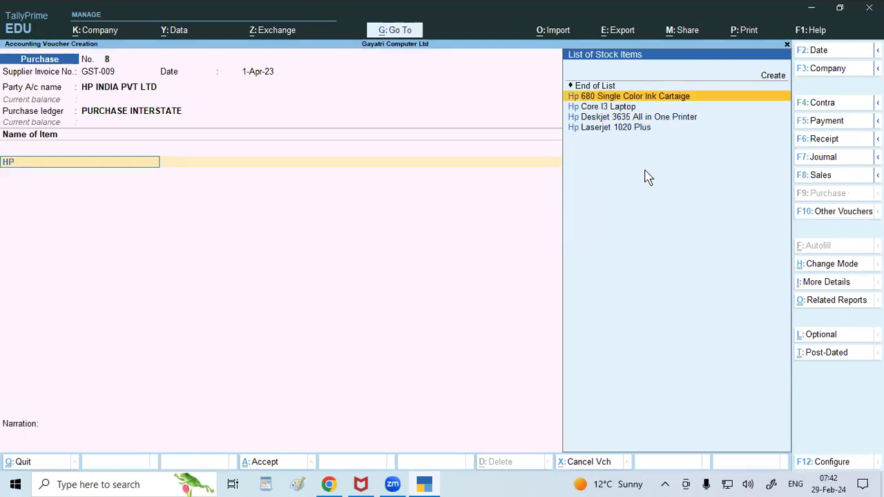
{"action": "key", "text": "Down"}
{"action": "key", "text": "Return"}
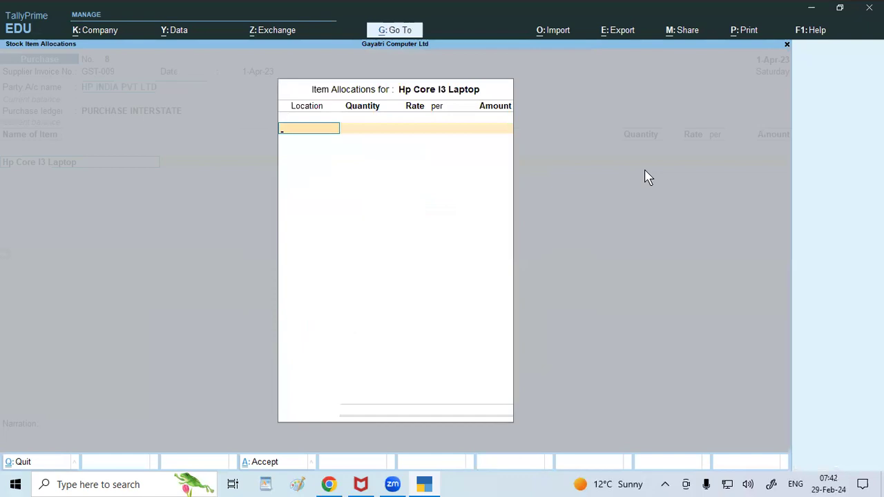
{"action": "type", "text": "Wa"}
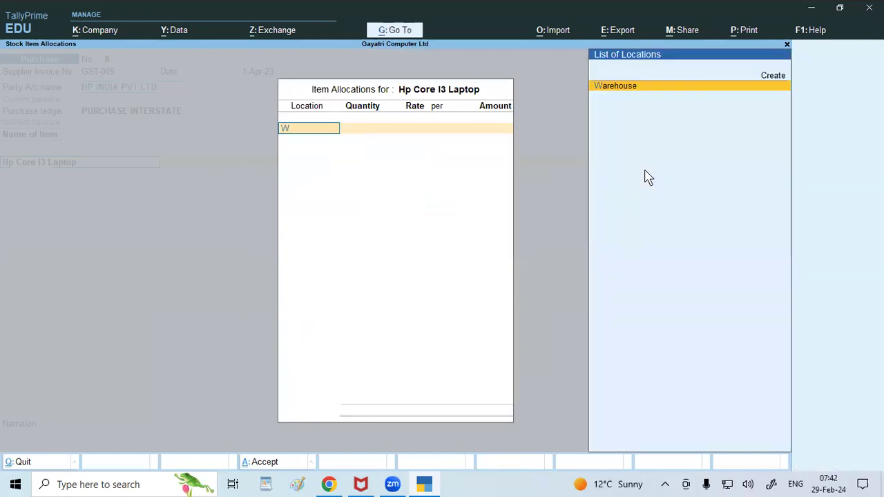
{"action": "key", "text": "Return"}
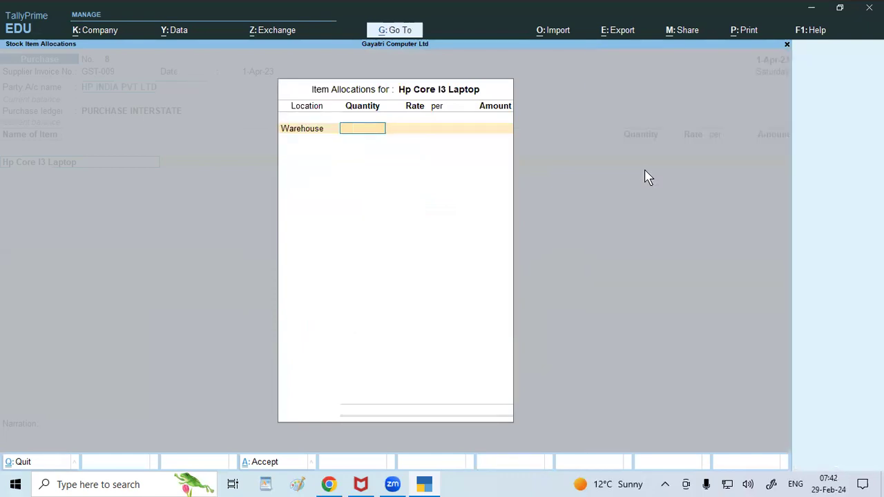
{"action": "type", "text": "5"}
{"action": "key", "text": "Return"}
{"action": "type", "text": "24500"}
{"action": "key", "text": "Return"}
{"action": "key", "text": "Return"}
{"action": "key", "text": "Return"}
{"action": "key", "text": "Return"}
{"action": "key", "text": "Return"}
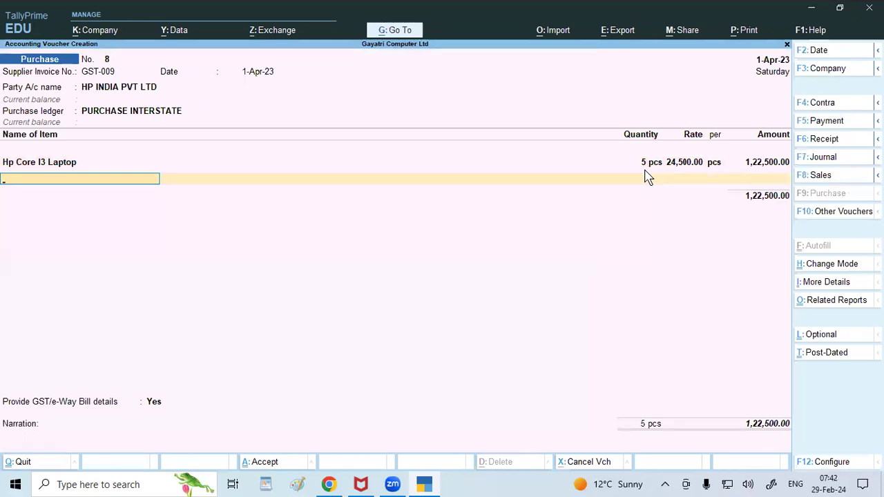
Step: Add 5 Hp Laserjet 1020 Plus at 8,200, apply IGST and save voucher 8
{"action": "type", "text": "HP"}
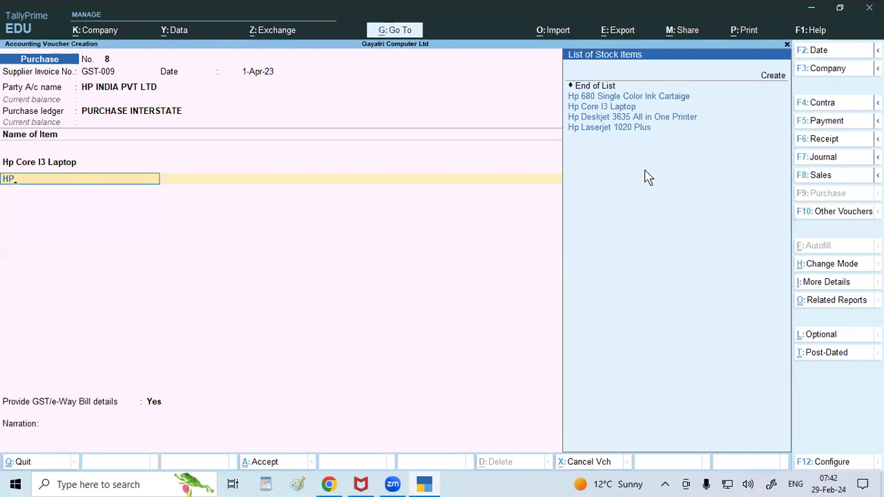
{"action": "key", "text": "Down"}
{"action": "key", "text": "Down"}
{"action": "key", "text": "Down"}
{"action": "key", "text": "Down"}
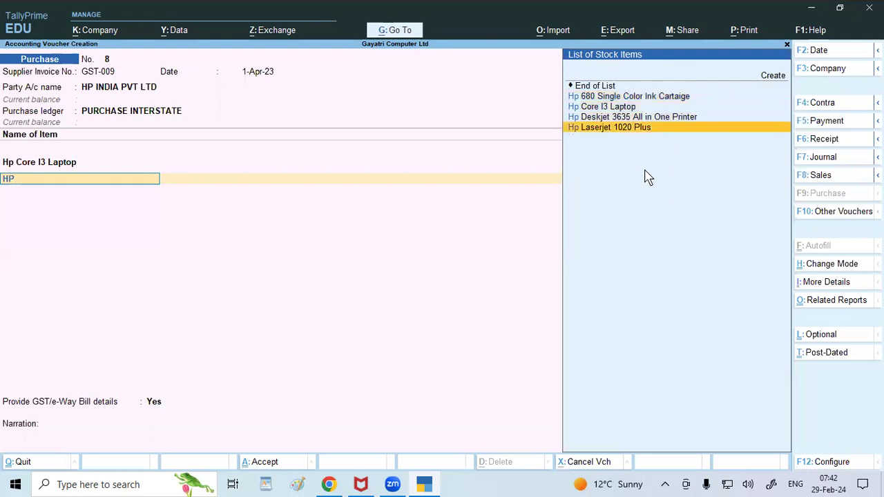
{"action": "key", "text": "Return"}
{"action": "key", "text": "Return"}
{"action": "type", "text": "5"}
{"action": "key", "text": "Return"}
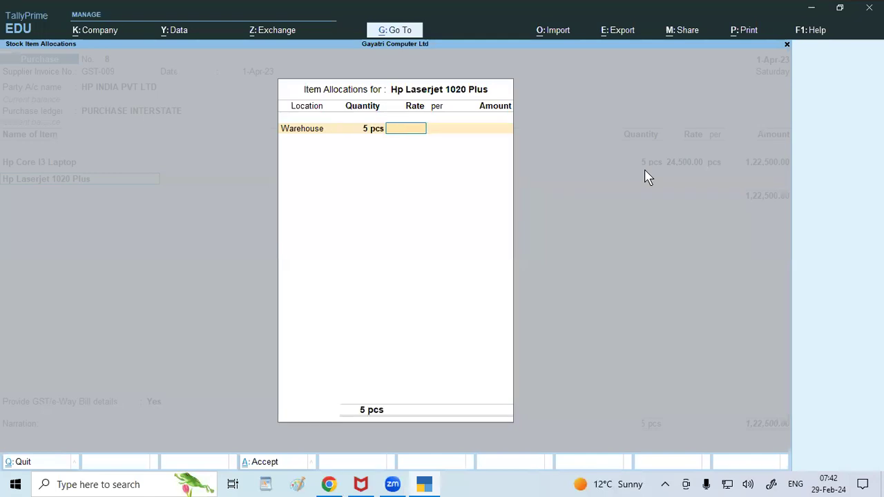
{"action": "type", "text": "8200"}
{"action": "key", "text": "Return"}
{"action": "key", "text": "Return"}
{"action": "key", "text": "Return"}
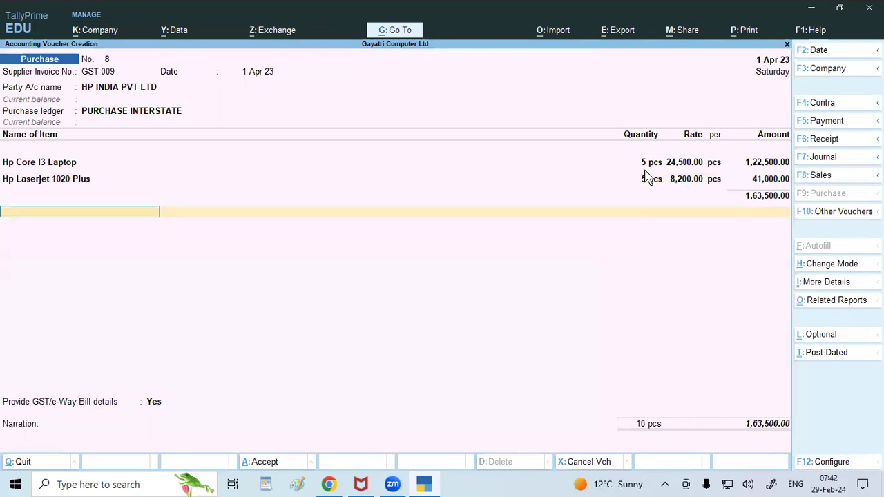
{"action": "type", "text": "IG"}
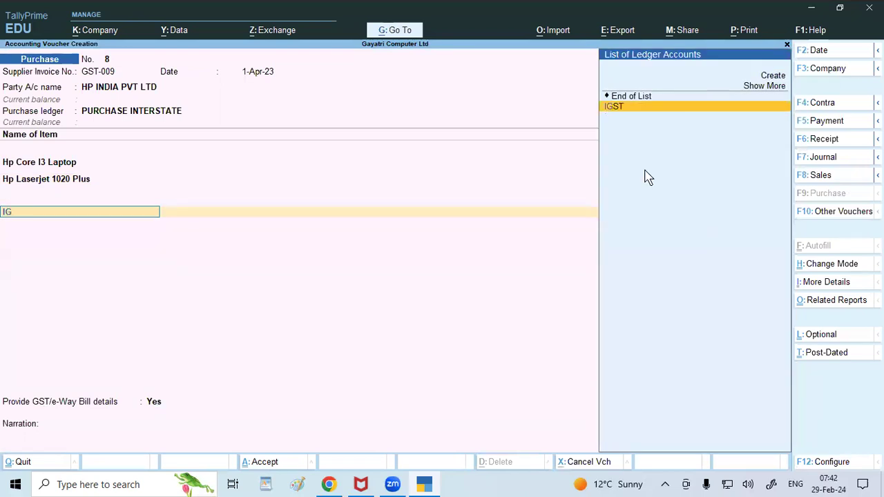
{"action": "key", "text": "Return"}
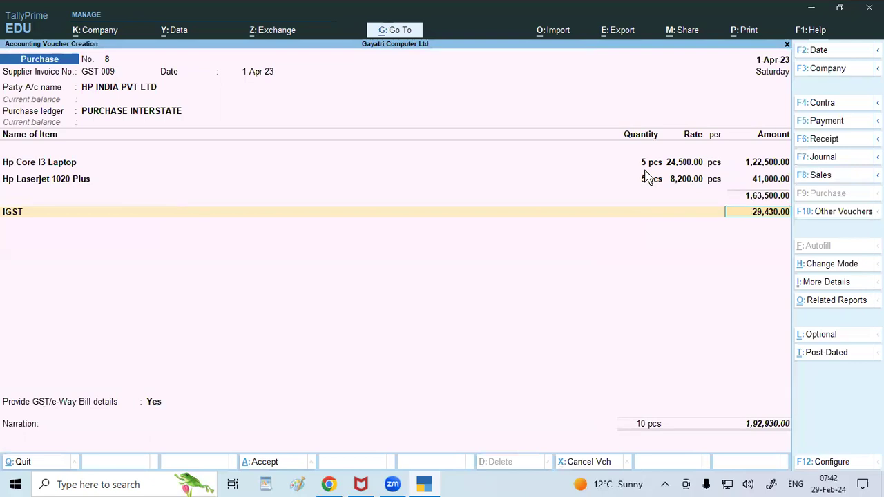
{"action": "key", "text": "ctrl"}
{"action": "key", "text": "ctrl+a"}
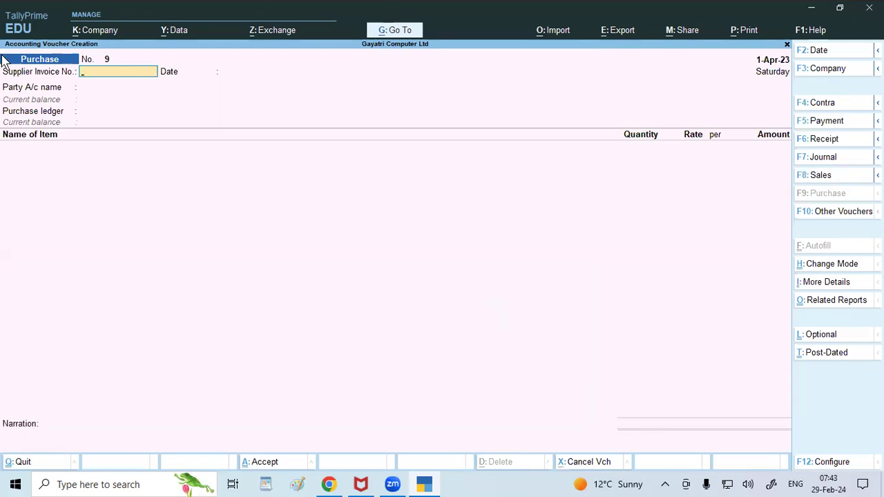
Step: Scroll the assignment document toward the I Ball Technology exercise 7
{"action": "left_click", "coordinate": [338, 486]}
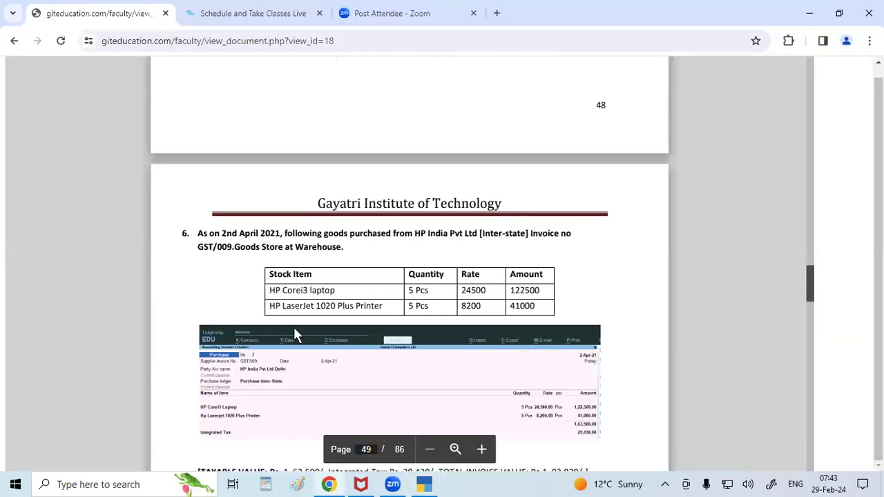
{"action": "scroll", "coordinate": [294, 330], "scroll_direction": "down", "scroll_amount": 5}
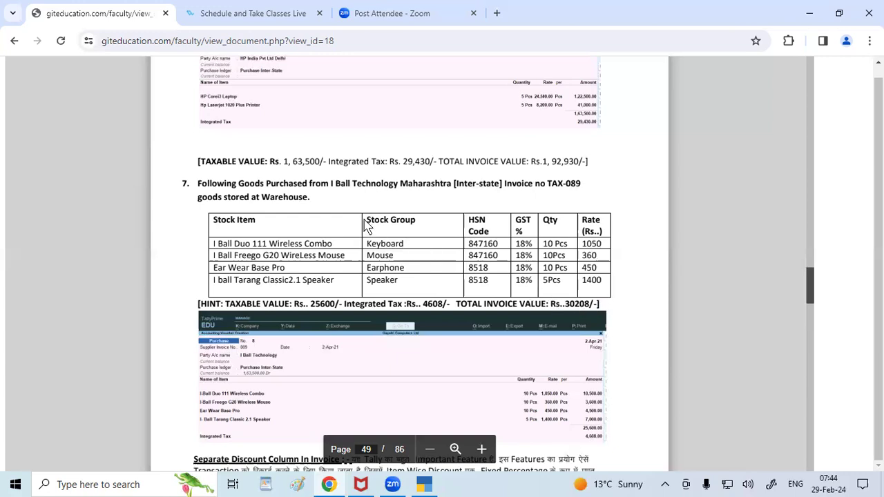
Step: Enter supplier invoice TAX-089 on voucher 9 and start a new party ledger from the IB search
{"action": "left_click", "coordinate": [425, 485]}
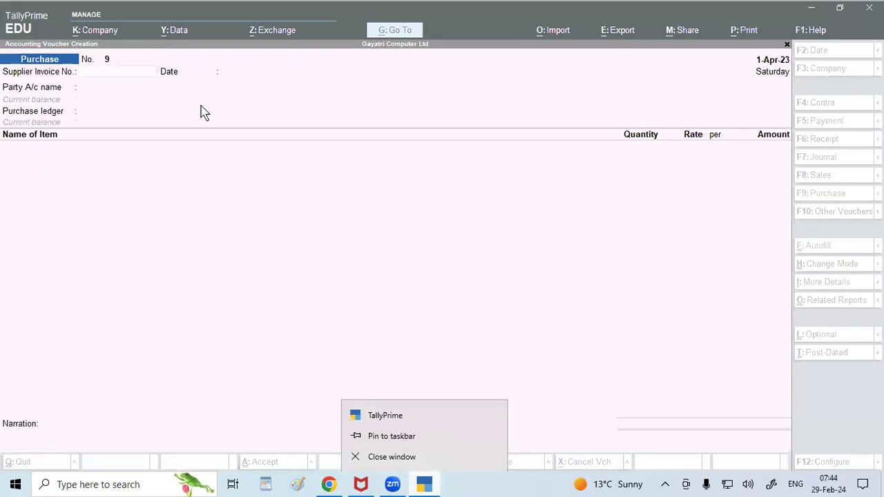
{"action": "left_click", "coordinate": [125, 74]}
{"action": "type", "text": "TAX-089"}
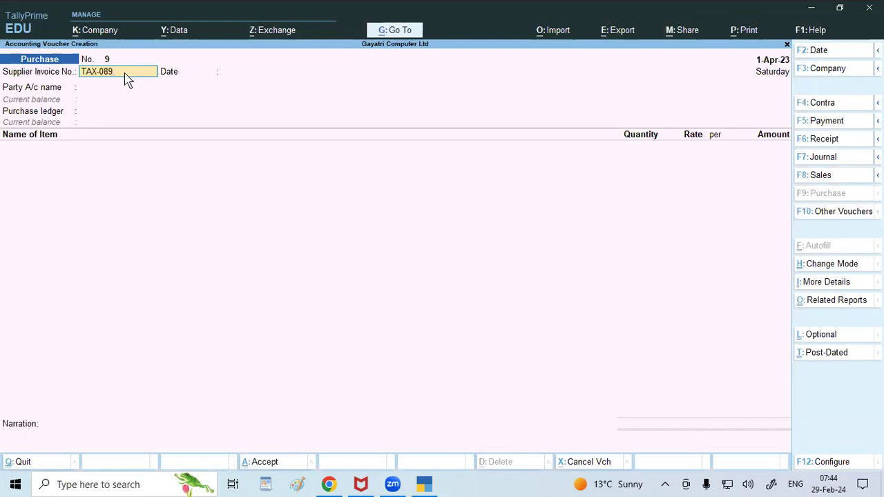
{"action": "key", "text": "Return"}
{"action": "key", "text": "Return"}
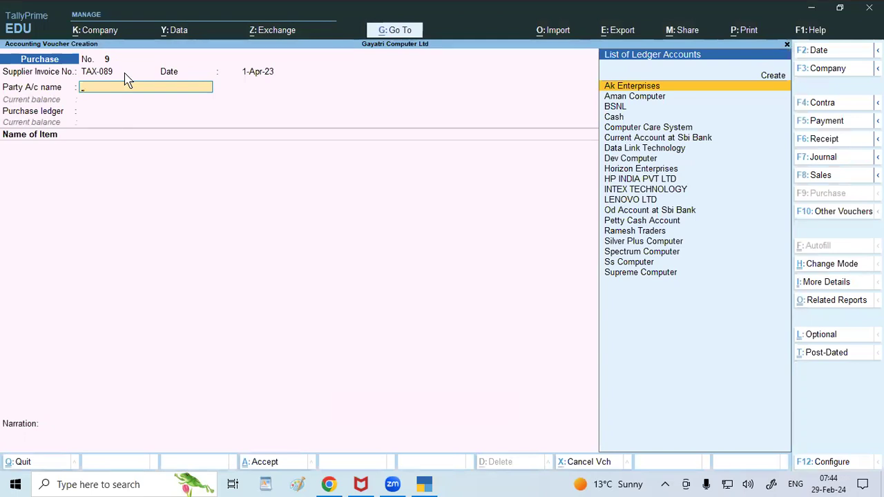
{"action": "type", "text": "IB"}
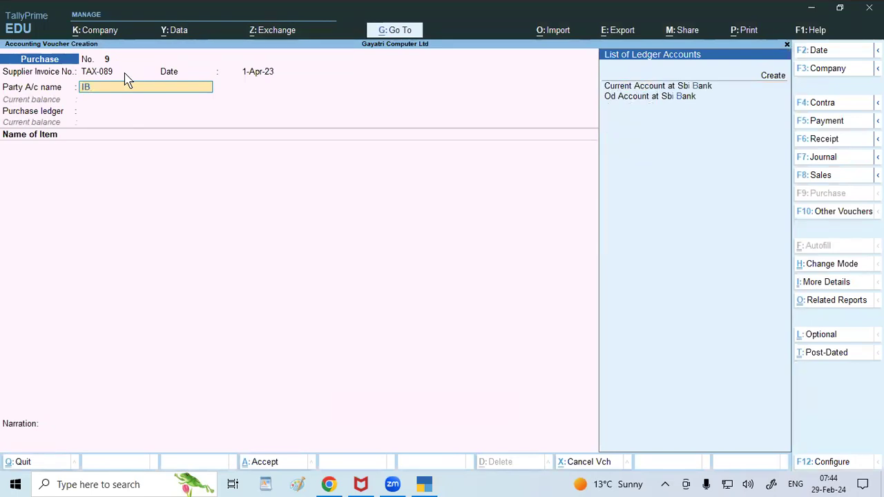
{"action": "key", "text": "alt+c"}
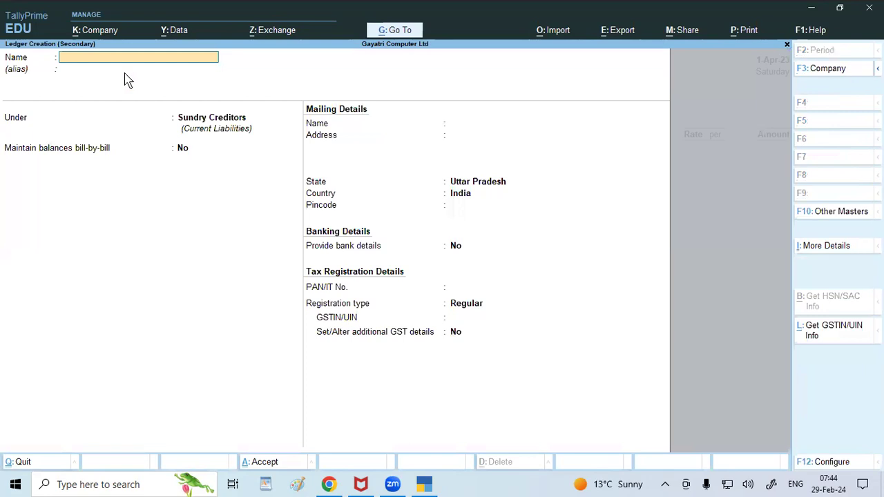
Step: Fill in ledger I BALL TECHNOLOGY under Sundry Creditors: address ANDHERI(E), Maharashtra, Regular, plus its GSTIN
{"action": "type", "text": "I BALL TECHNOLOGY"}
{"action": "key", "text": "Return"}
{"action": "key", "text": "Return"}
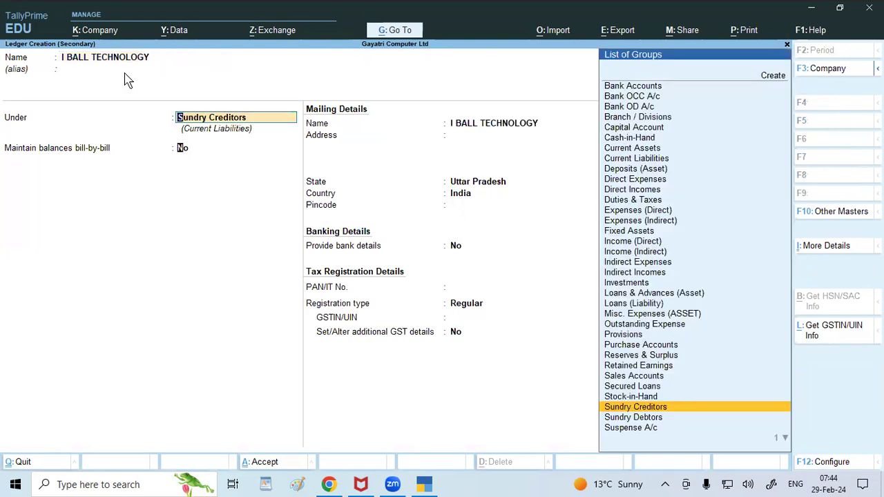
{"action": "key", "text": "Return"}
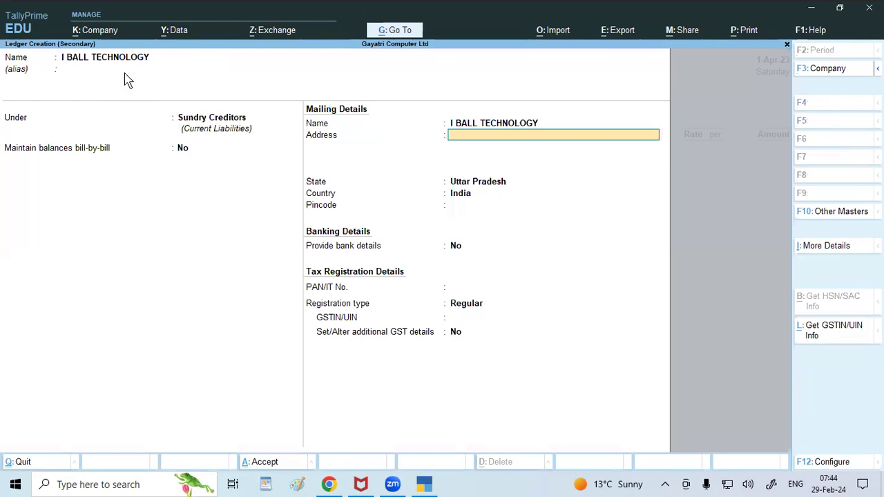
{"action": "type", "text": "ANDHERI(E)"}
{"action": "key", "text": "Return"}
{"action": "key", "text": "Return"}
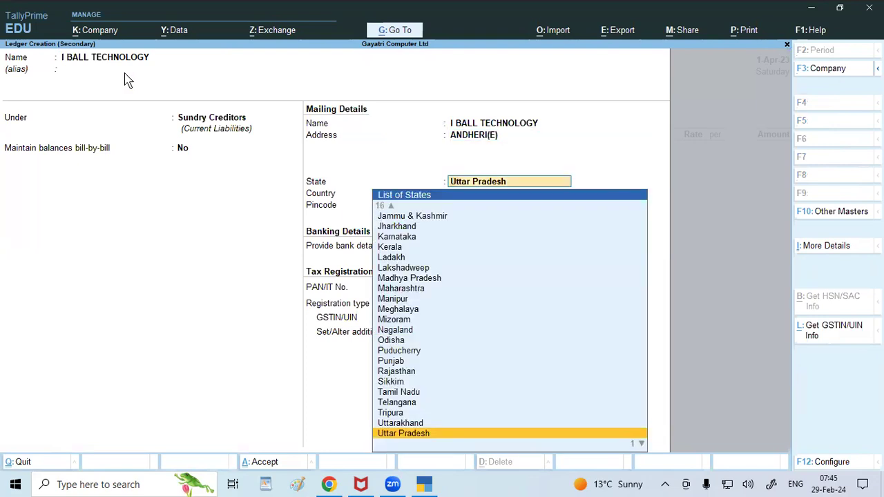
{"action": "type", "text": "MAHA"}
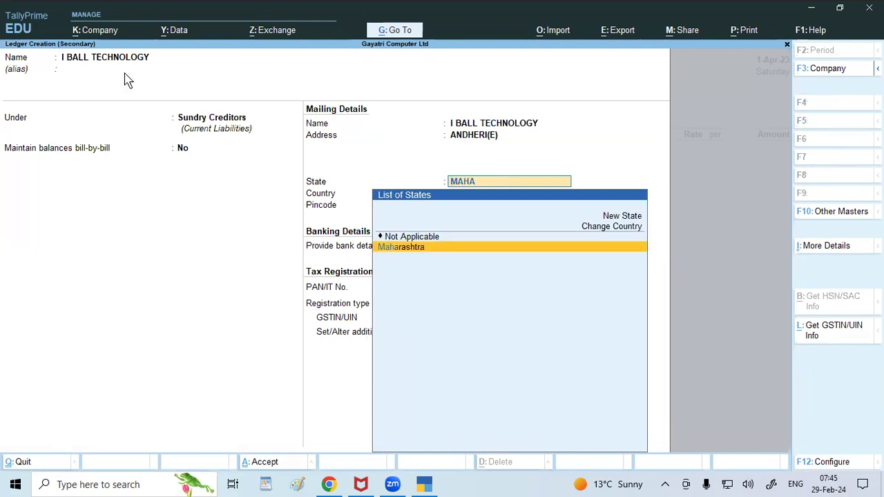
{"action": "key", "text": "Return"}
{"action": "key", "text": "Return"}
{"action": "key", "text": "Return"}
{"action": "key", "text": "Return"}
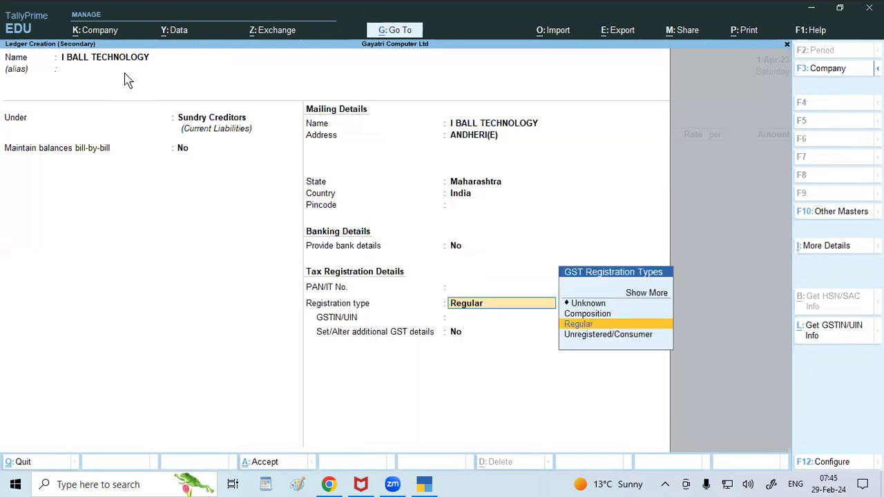
{"action": "key", "text": "Return"}
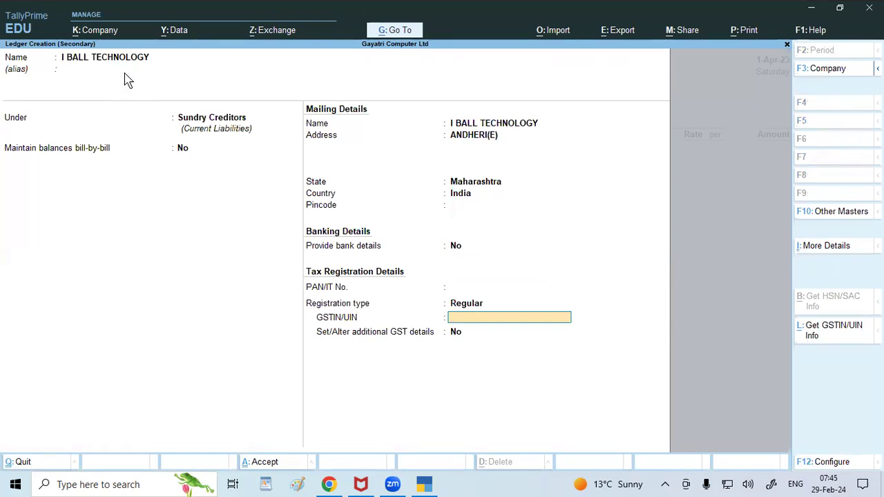
{"action": "type", "text": "27APOPG2360L1ZK"}
Step: Save the I BALL TECHNOLOGY ledger, accept party details, and choose PURCHASE INTERSTATE as purchase ledger
{"action": "key", "text": "ctrl+a"}
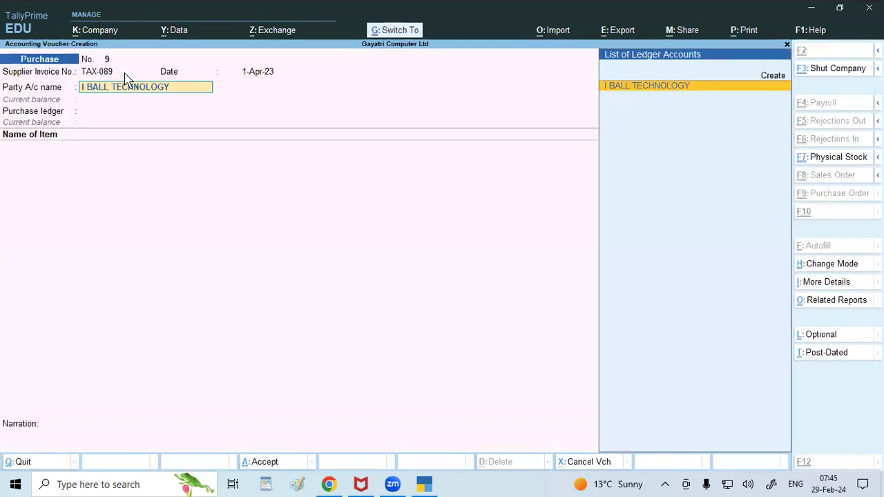
{"action": "key", "text": "ctrl+a"}
{"action": "key", "text": "ctrl+a"}
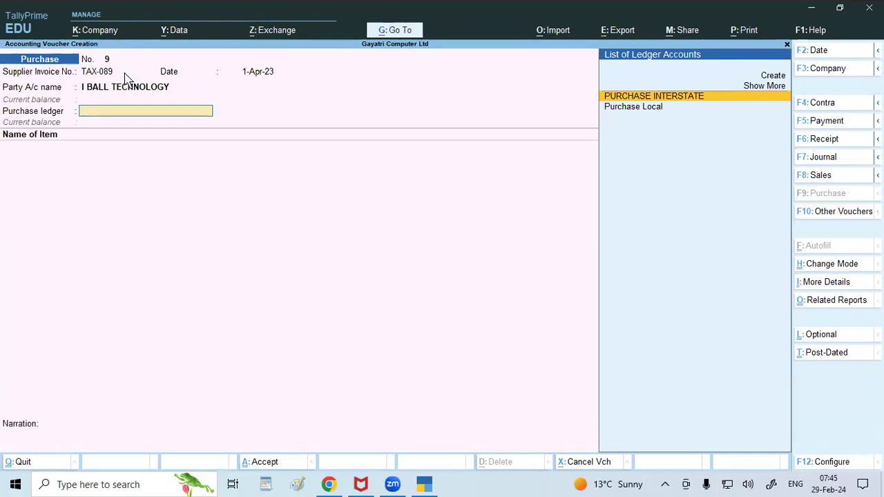
{"action": "key", "text": "Return"}
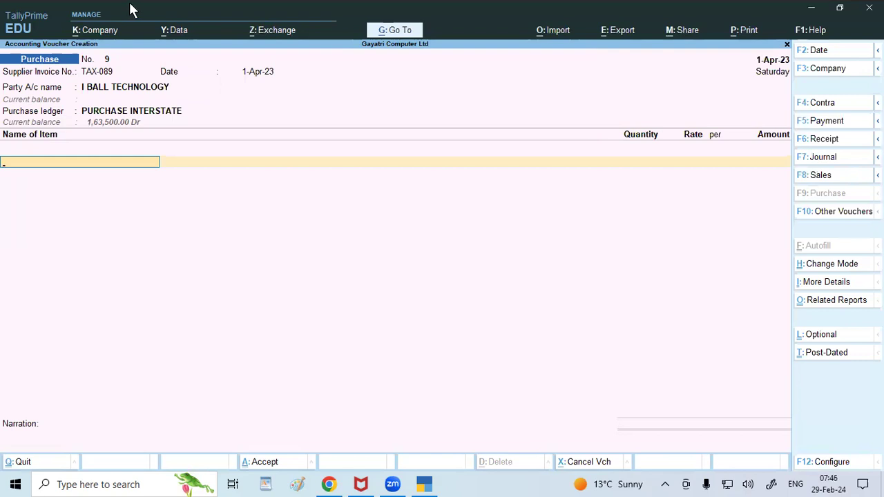
{"action": "left_click", "coordinate": [330, 484]}
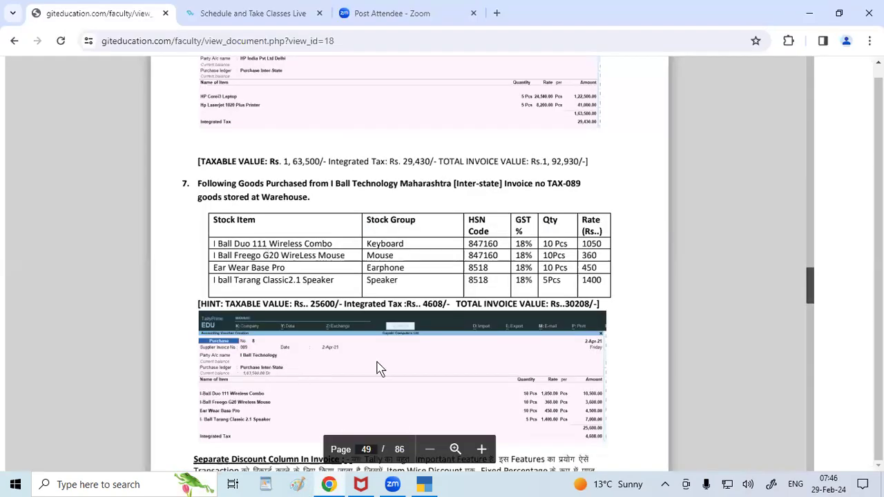
Step: Add I Ball Dua 111 Wireless Combo: 10 pcs at 1,050 into Warehouse, making 10,500.00
{"action": "left_click", "coordinate": [423, 486]}
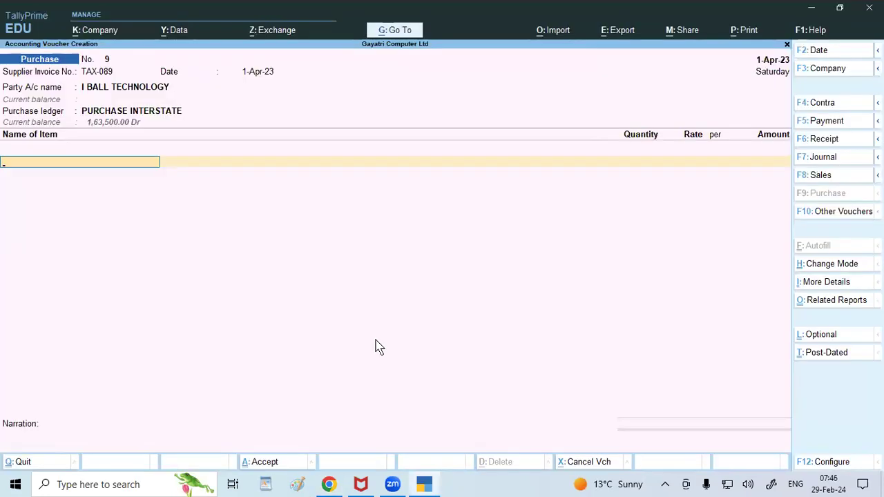
{"action": "type", "text": "IB"}
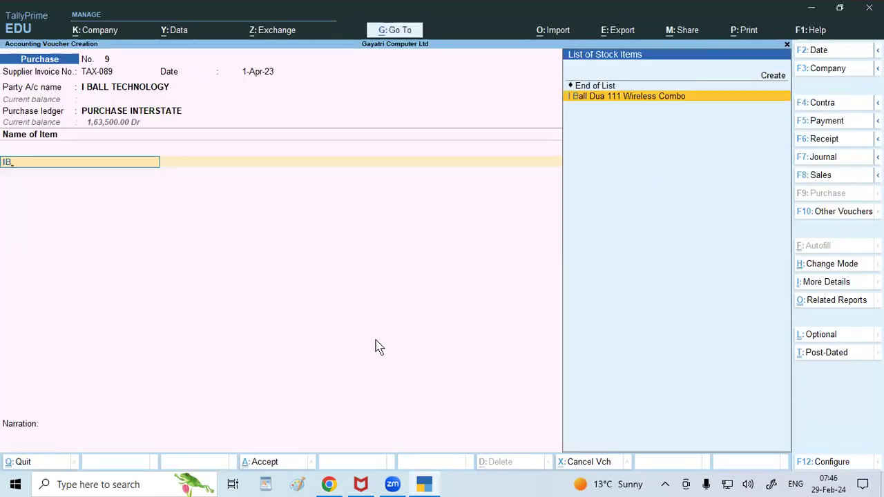
{"action": "key", "text": "Return"}
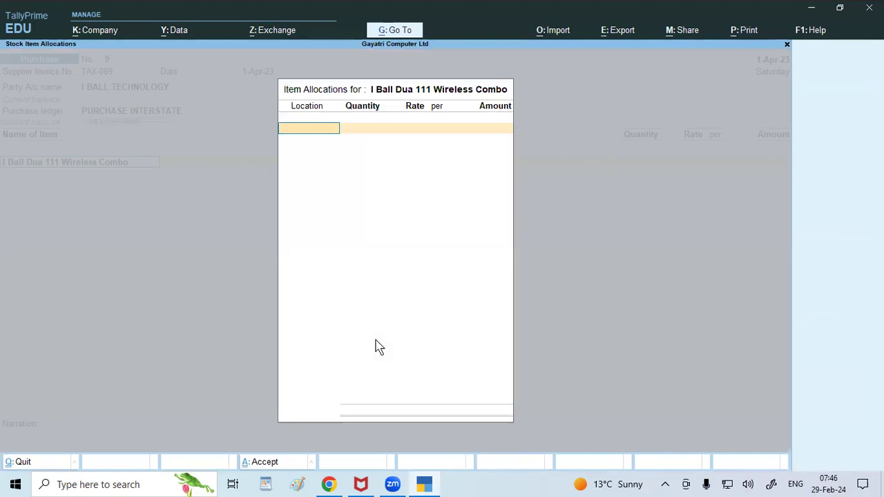
{"action": "left_click", "coordinate": [328, 484]}
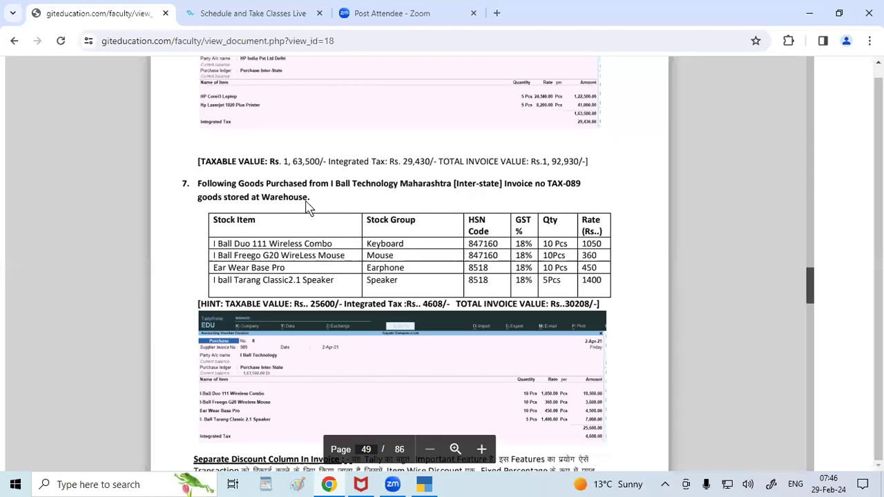
{"action": "left_click", "coordinate": [424, 484]}
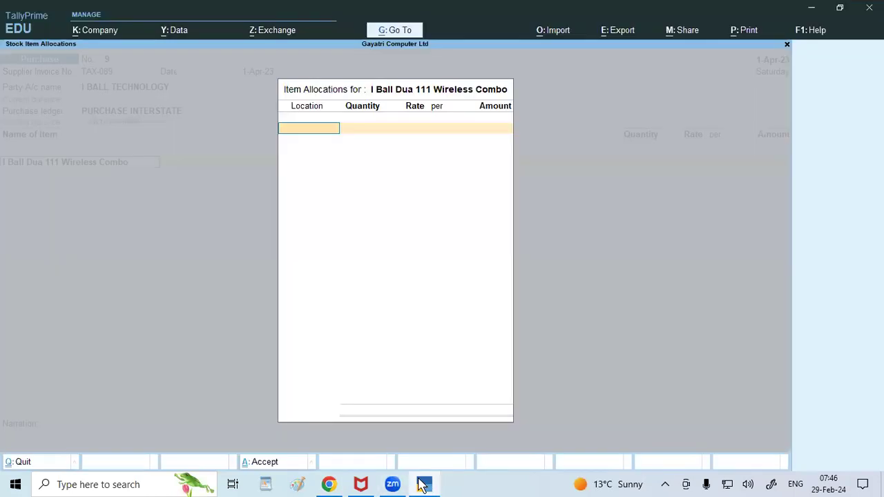
{"action": "type", "text": "war"}
{"action": "key", "text": "Return"}
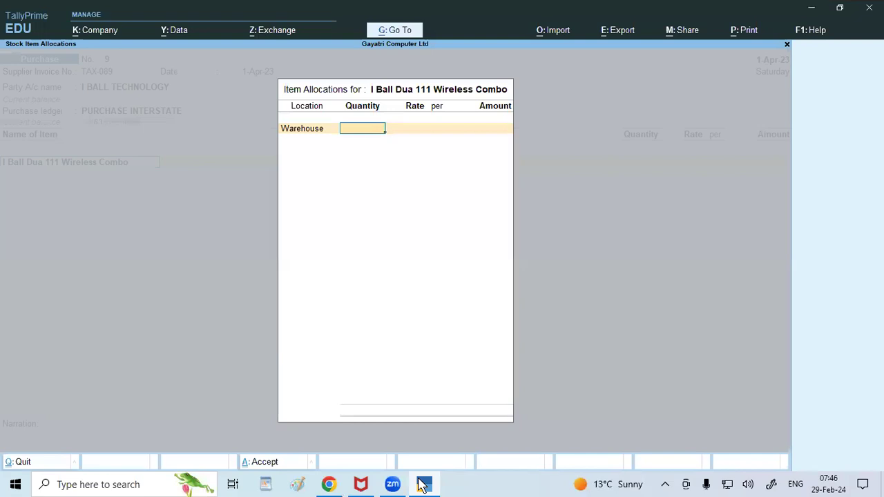
{"action": "type", "text": "10"}
{"action": "key", "text": "Return"}
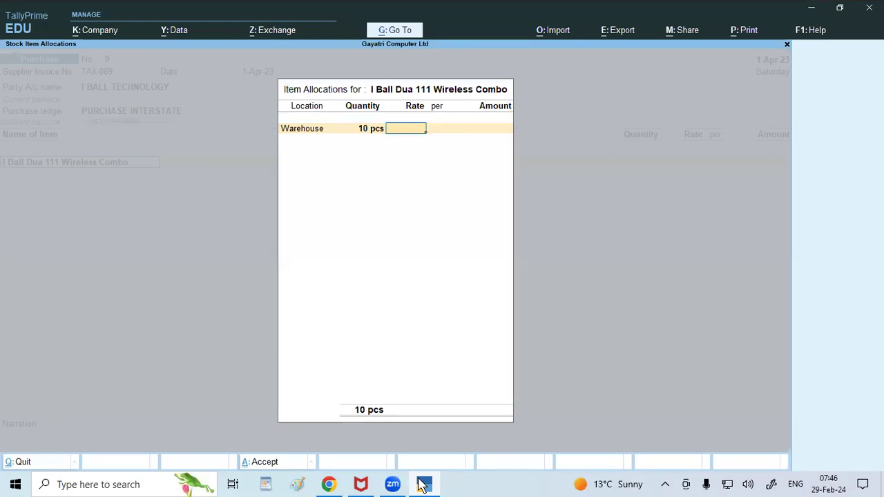
{"action": "type", "text": "1050"}
{"action": "key", "text": "Return"}
{"action": "key", "text": "Return"}
{"action": "key", "text": "Return"}
{"action": "key", "text": "Return"}
{"action": "key", "text": "Return"}
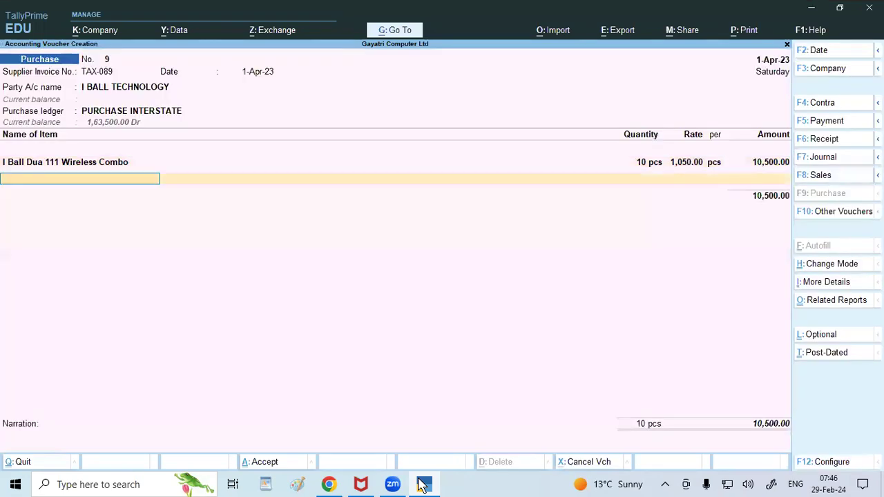
{"action": "left_click", "coordinate": [329, 484]}
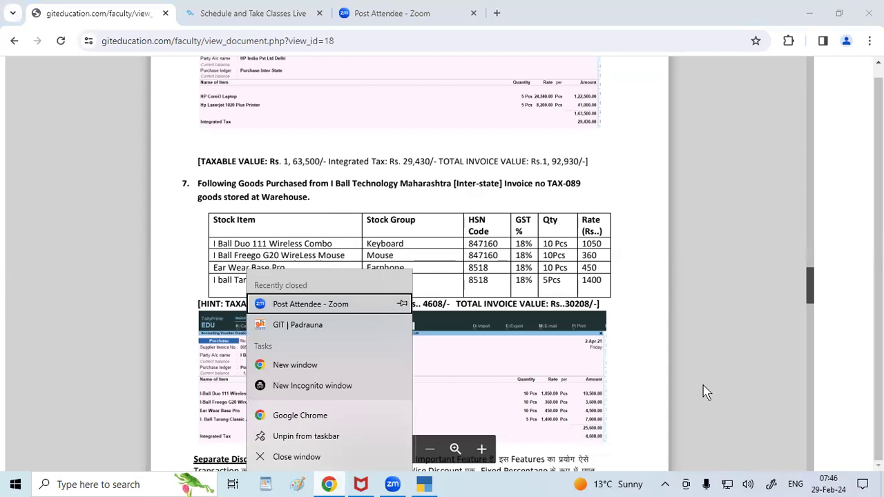
Step: Start a new stock item named I BALL FREEGO G20 WIRELESSS MOUSE from the voucher's item row
{"action": "left_click", "coordinate": [424, 484]}
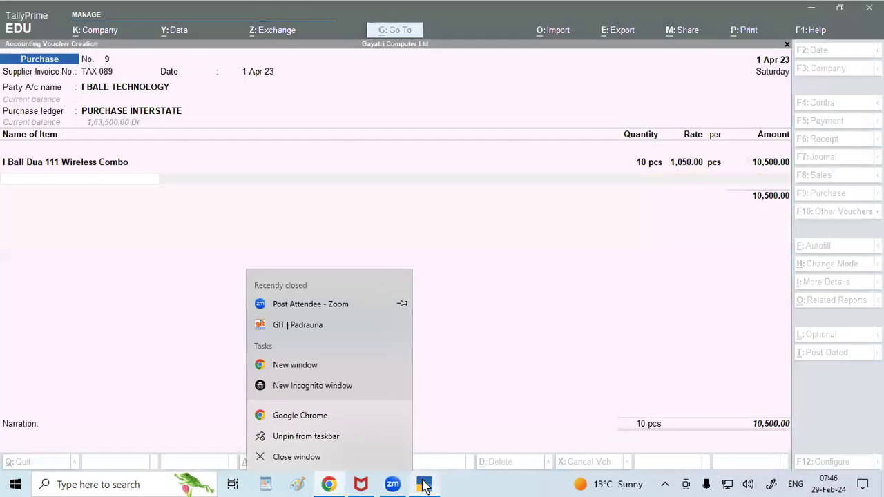
{"action": "left_click", "coordinate": [421, 306]}
{"action": "type", "text": "I B"}
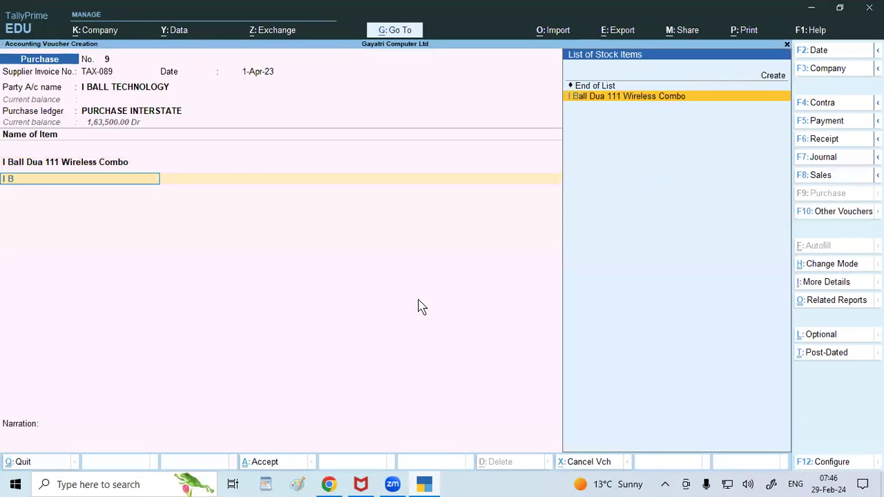
{"action": "key", "text": "alt+c"}
{"action": "type", "text": "I BALL F"}
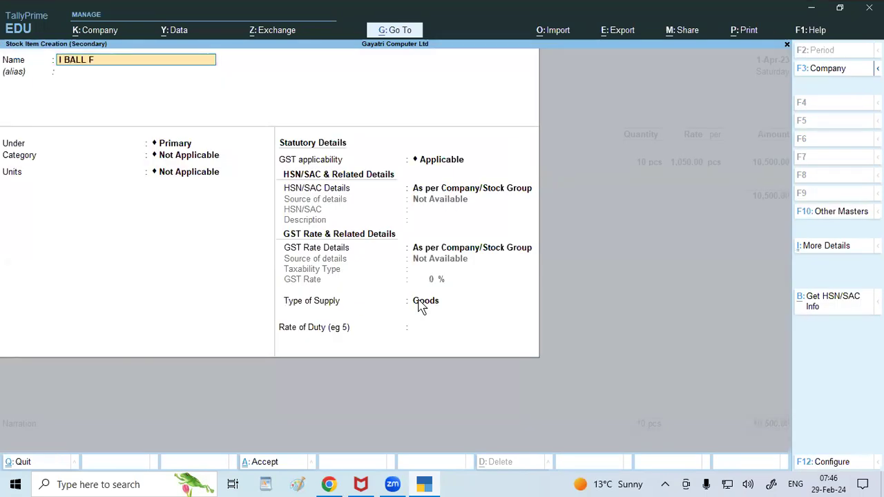
{"action": "type", "text": "REEGO G20 WIREL"}
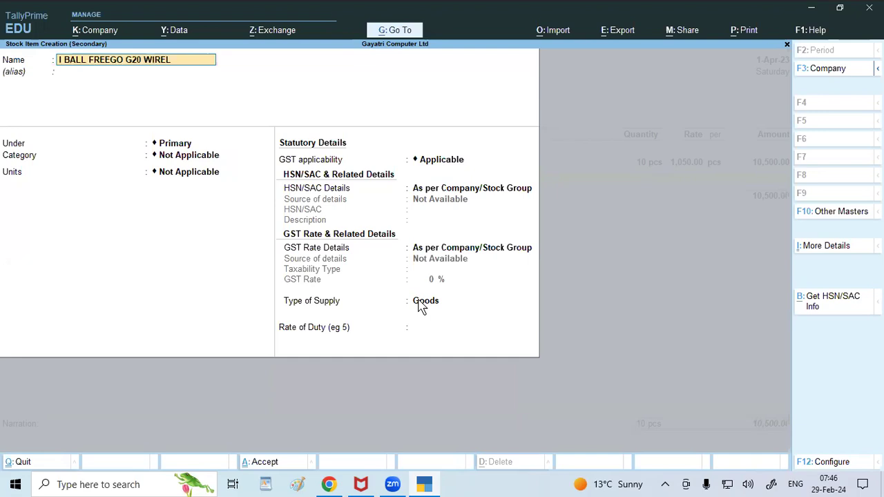
{"action": "type", "text": "ESSS MOUSE"}
{"action": "key", "text": "Return"}
{"action": "key", "text": "Return"}
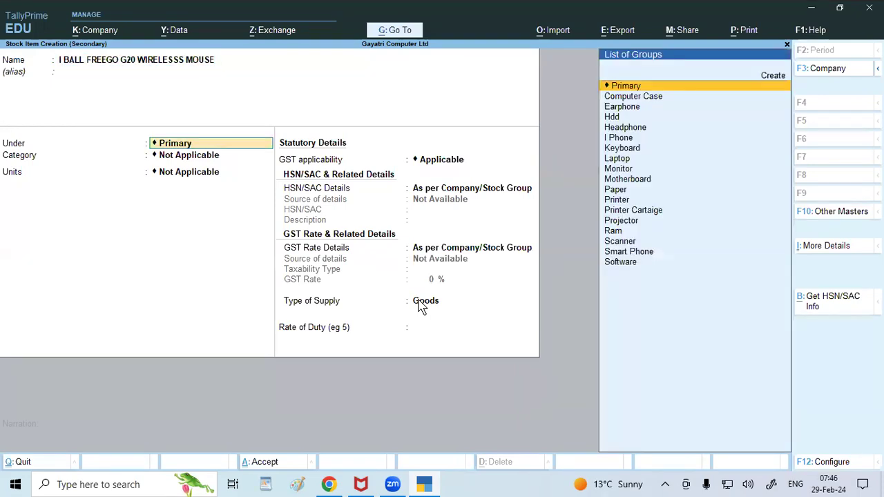
Step: From the item's Under field, begin creating a new stock group starting with MO
{"action": "key", "text": "Return"}
{"action": "key", "text": "BackSpace"}
{"action": "type", "text": "MO"}
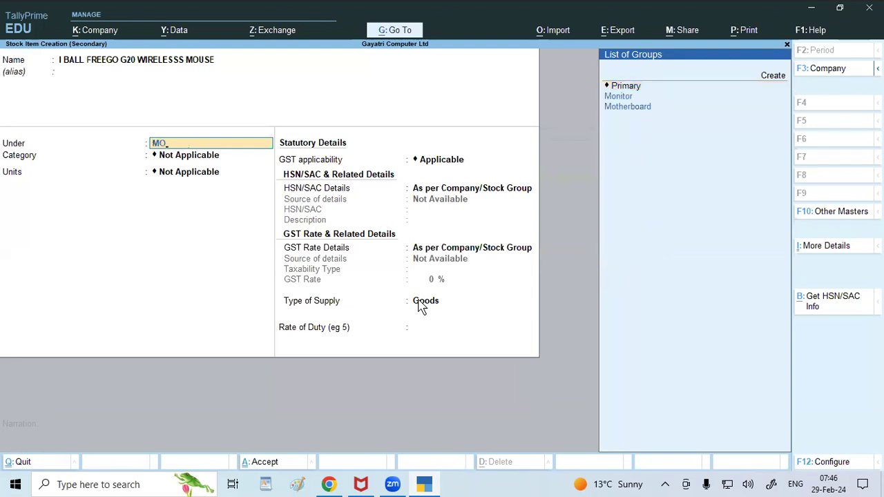
{"action": "key", "text": "alt+c"}
Step: Name the new stock group MOUSE and specify HSN/SAC 847160 directly
{"action": "type", "text": "MOUSE"}
{"action": "key", "text": "Return"}
{"action": "key", "text": "Return"}
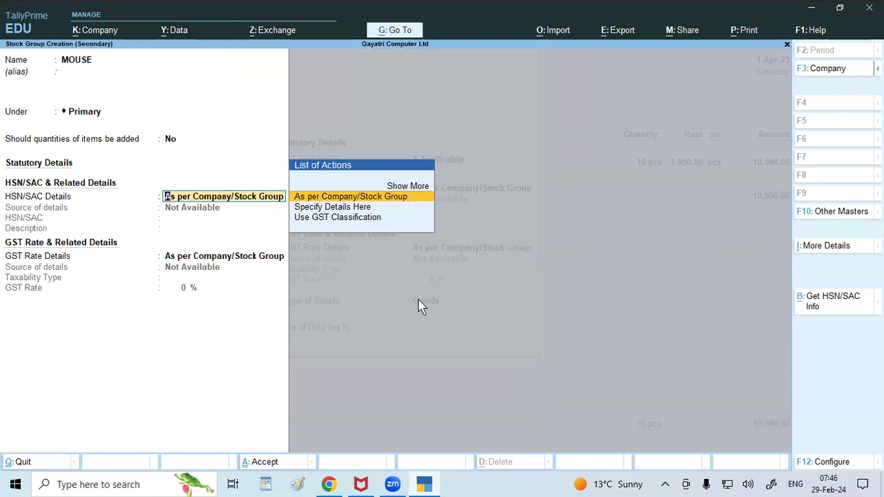
{"action": "key", "text": "Down"}
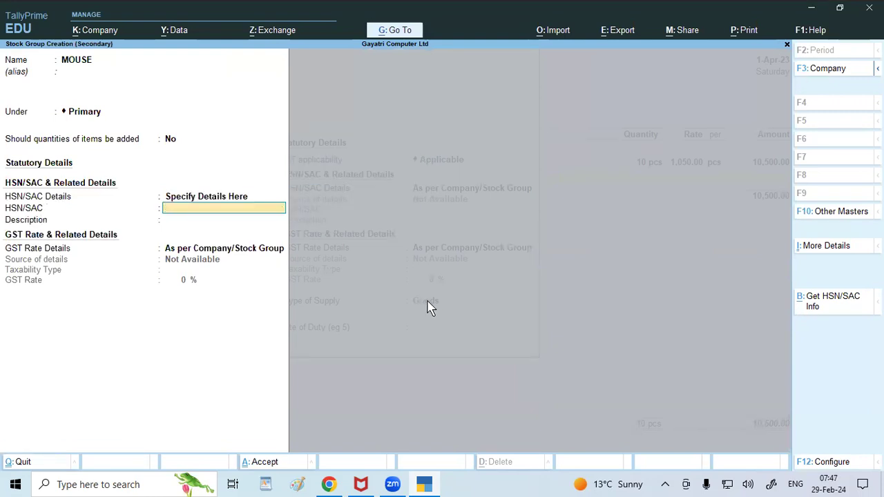
{"action": "left_click", "coordinate": [328, 484]}
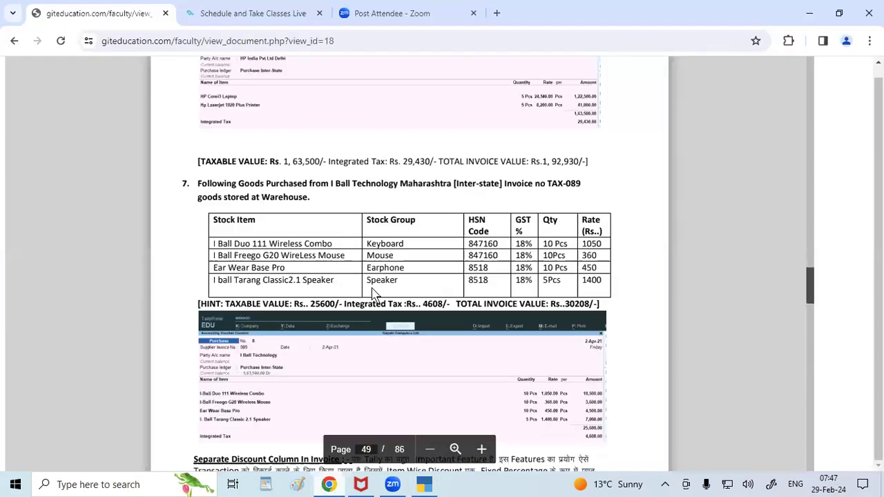
{"action": "key", "text": "alt+Tab"}
{"action": "type", "text": "60"}
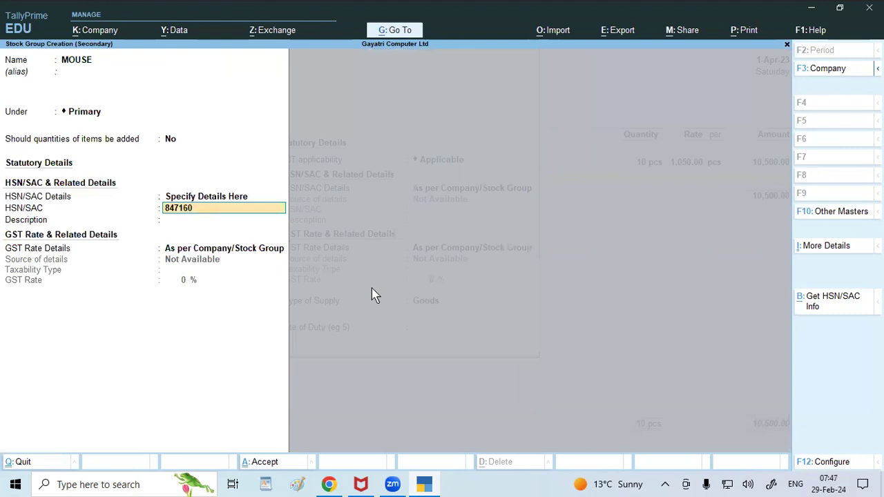
{"action": "key", "text": "Return"}
Step: Give the MOUSE group an 18% GST rate and set the mouse item's category to I Ball
{"action": "key", "text": "Return"}
{"action": "key", "text": "Down"}
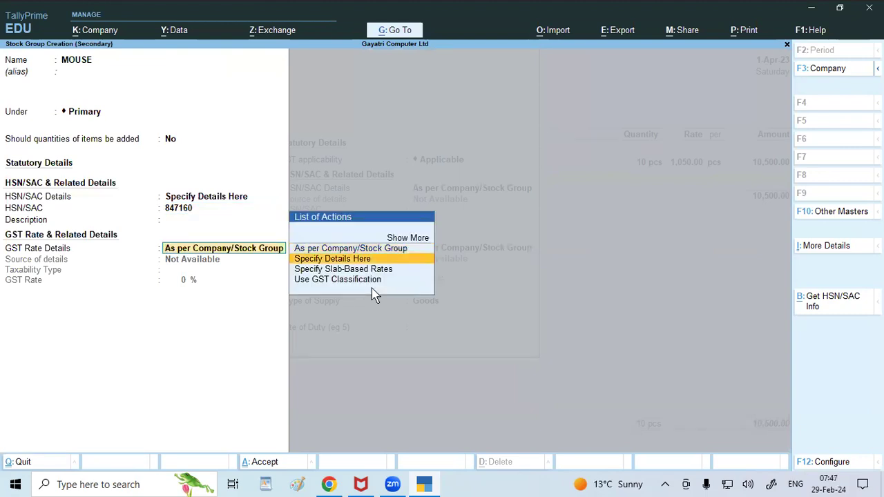
{"action": "key", "text": "Return"}
{"action": "key", "text": "Return"}
{"action": "type", "text": "1"}
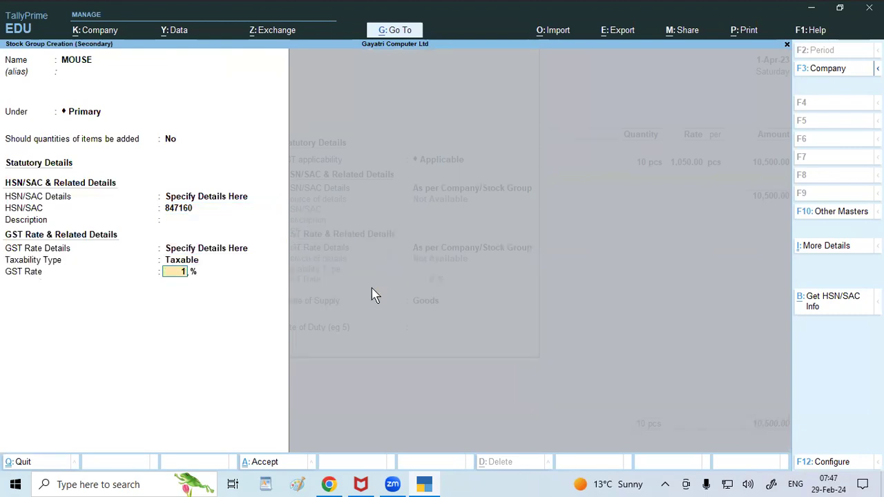
{"action": "type", "text": "8"}
{"action": "key", "text": "Return"}
{"action": "key", "text": "Return"}
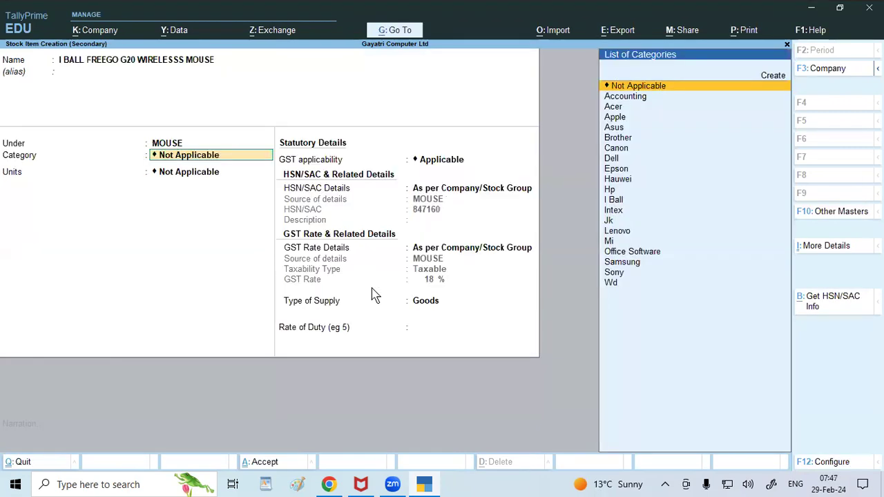
{"action": "type", "text": "IB"}
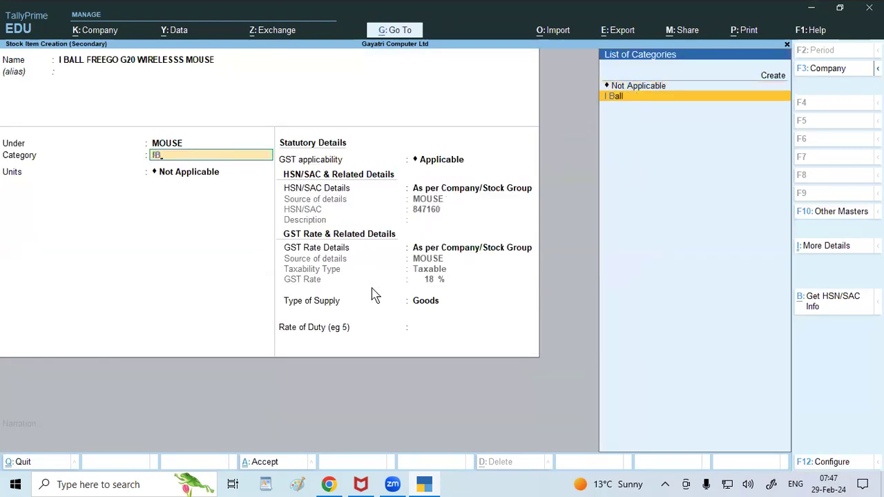
{"action": "key", "text": "Return"}
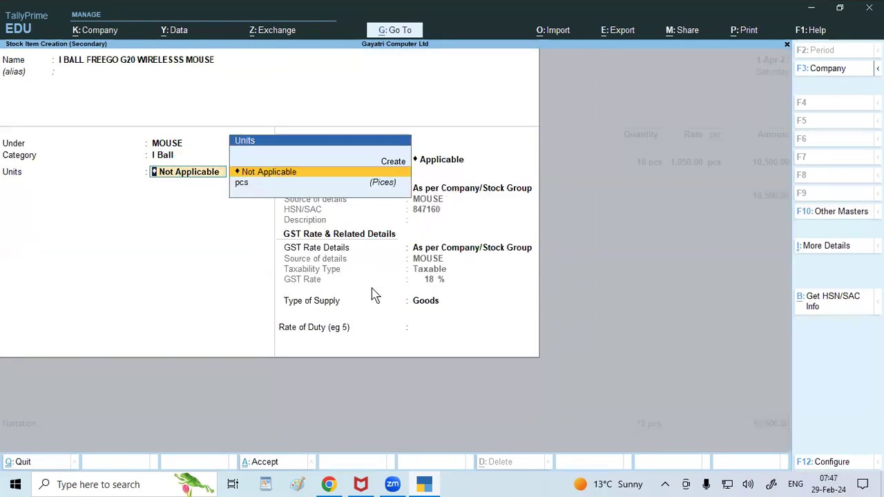
Step: Set the mouse's unit to pcs and allocate 10 pcs at 360 into Warehouse, totalling 14,100.00
{"action": "key", "text": "Down"}
{"action": "key", "text": "Return"}
{"action": "key", "text": "Return"}
{"action": "key", "text": "Return"}
{"action": "key", "text": "Return"}
{"action": "key", "text": "Return"}
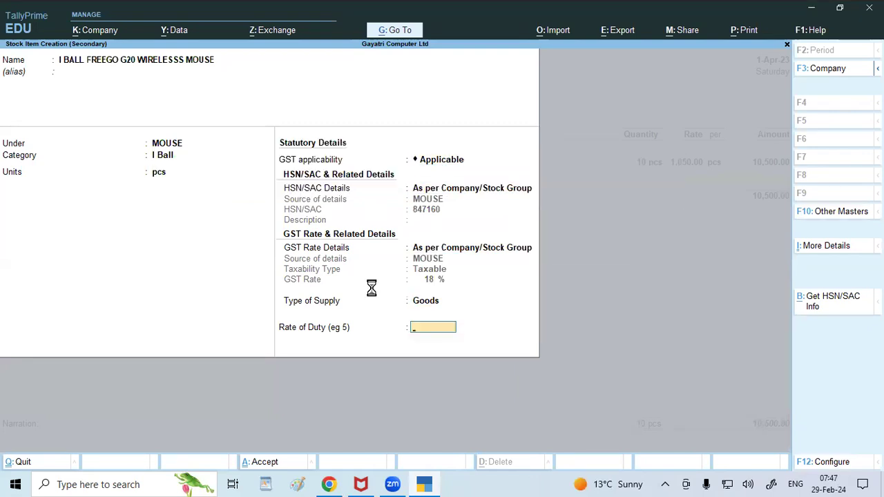
{"action": "type", "text": "wa"}
{"action": "key", "text": "Return"}
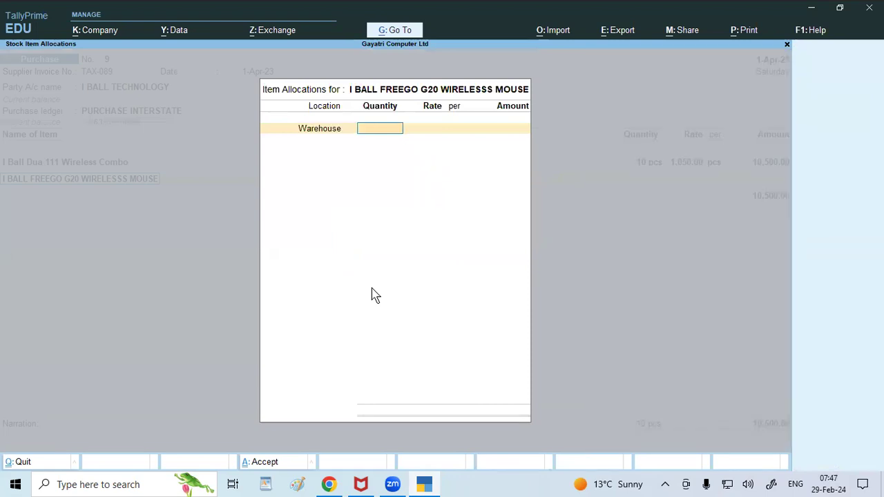
{"action": "type", "text": "10"}
{"action": "key", "text": "Return"}
{"action": "type", "text": "360"}
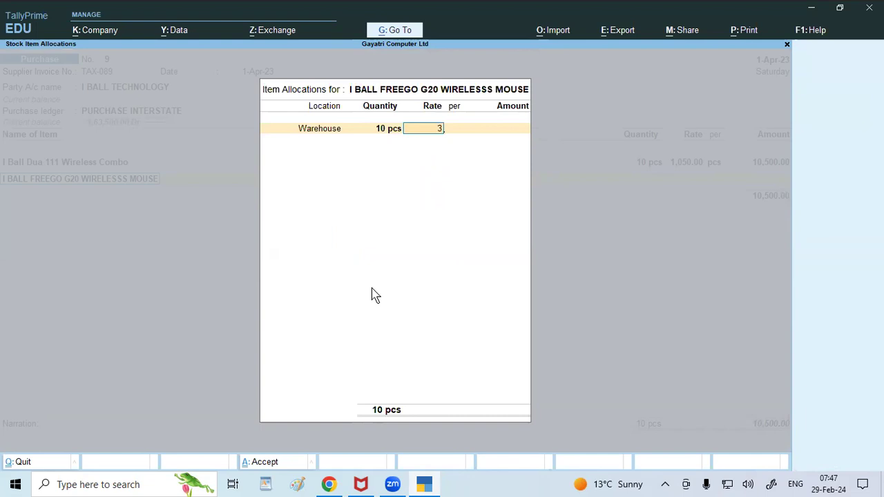
{"action": "key", "text": "Return"}
{"action": "key", "text": "Return"}
{"action": "key", "text": "Return"}
{"action": "key", "text": "Return"}
{"action": "key", "text": "Return"}
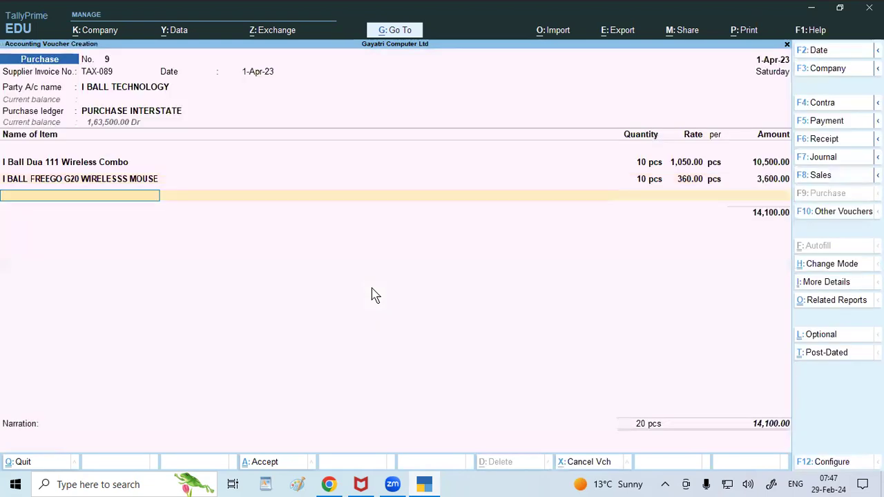
{"action": "left_click", "coordinate": [328, 484]}
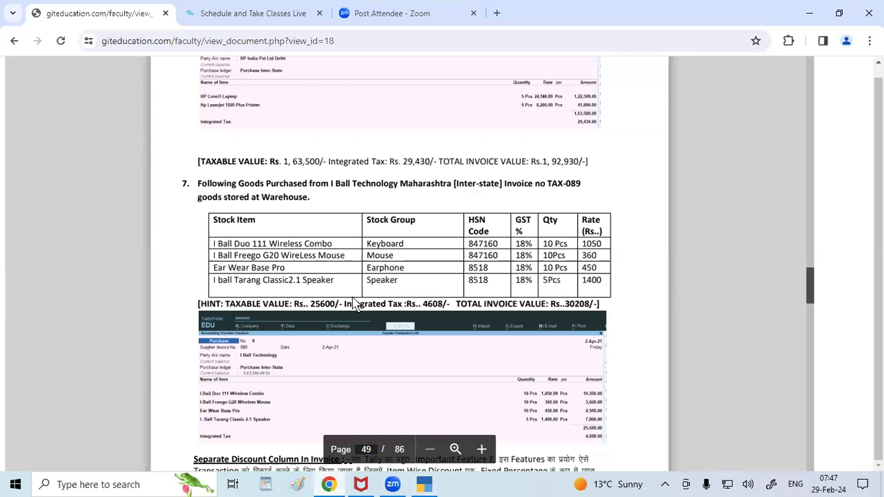
{"action": "key", "text": "alt+Tab"}
{"action": "key", "text": "BackSpace"}
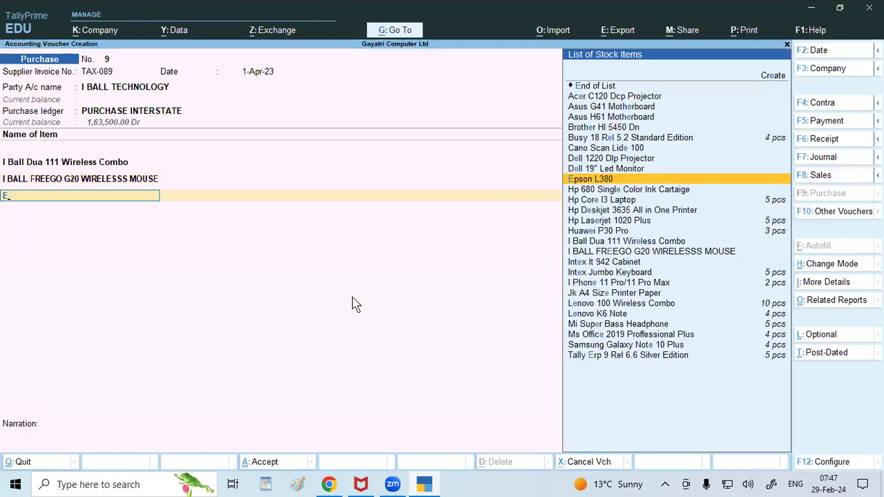
Step: Create stock item EAR WEAR BASE PRO under the Earphone group
{"action": "type", "text": "A"}
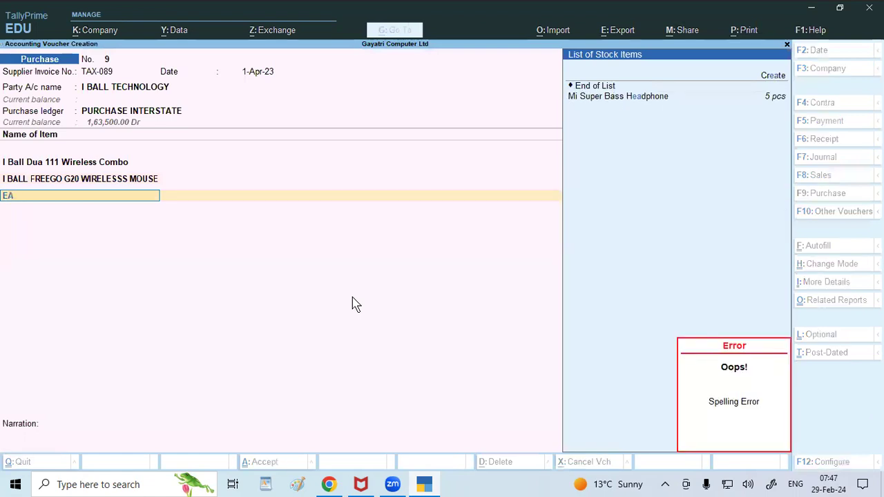
{"action": "key", "text": "alt+c"}
{"action": "type", "text": "EAR W"}
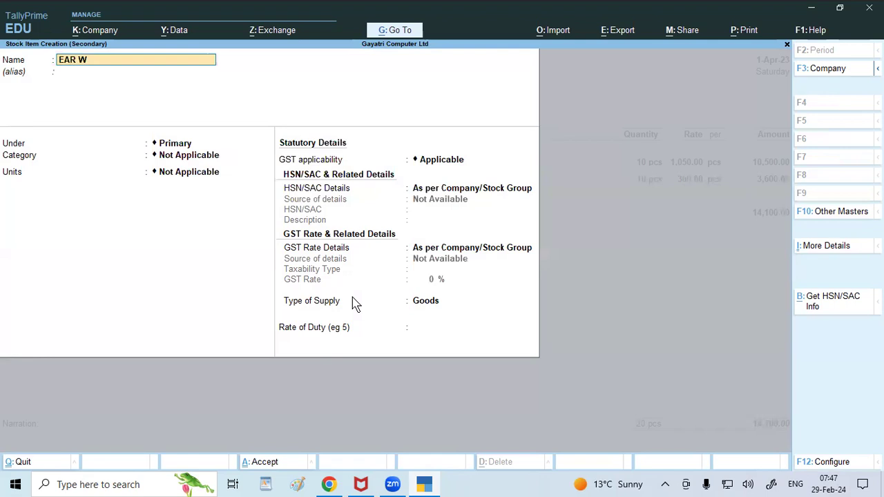
{"action": "type", "text": "EAR BASE PRO"}
{"action": "key", "text": "Return"}
{"action": "key", "text": "Return"}
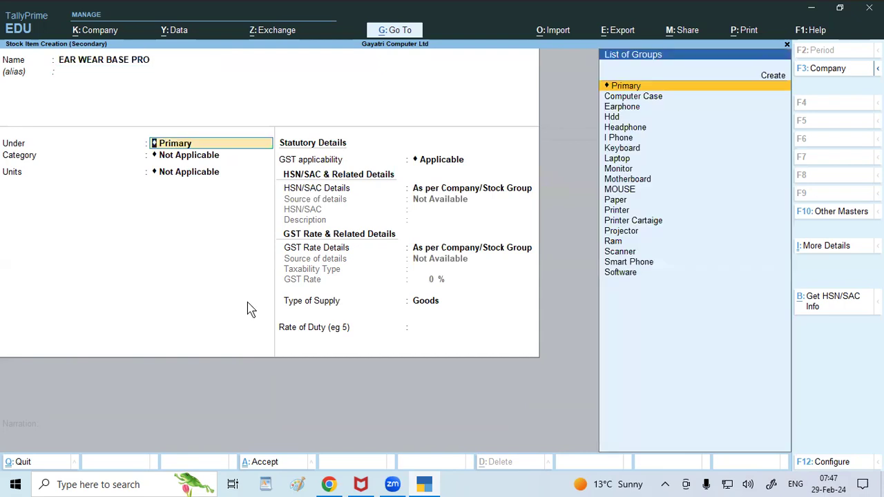
{"action": "left_click", "coordinate": [335, 484]}
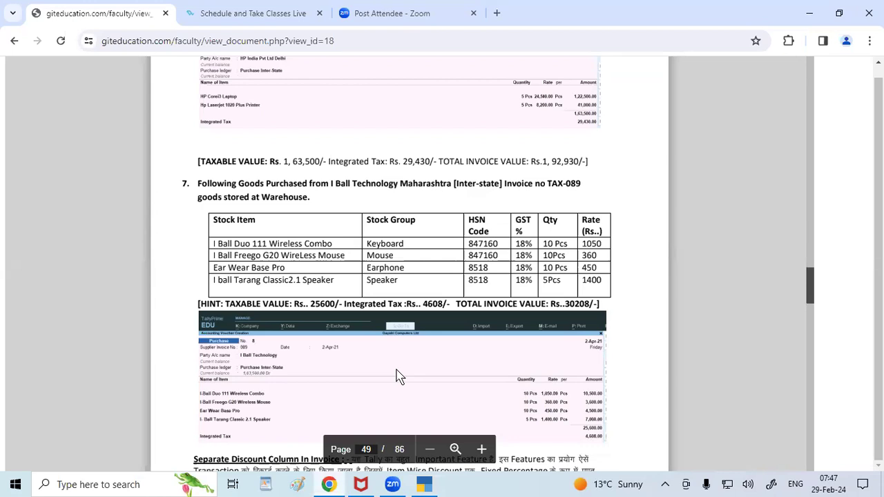
{"action": "key", "text": "alt+Tab"}
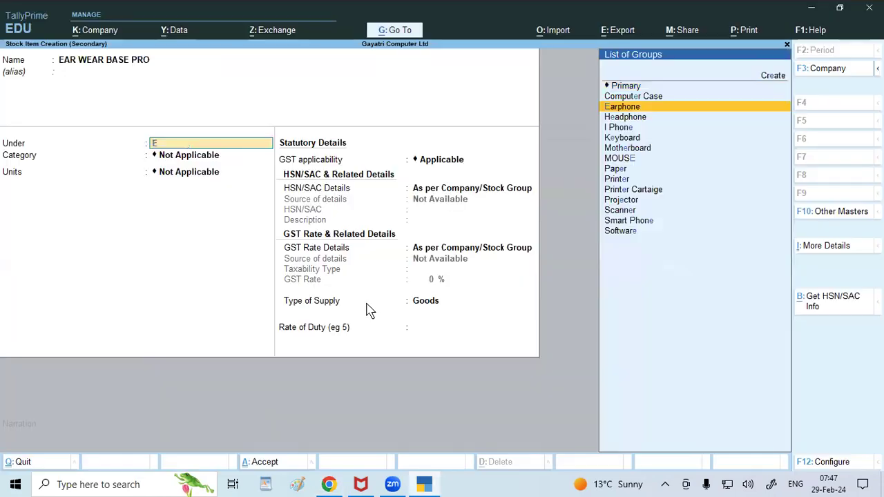
{"action": "key", "text": "Return"}
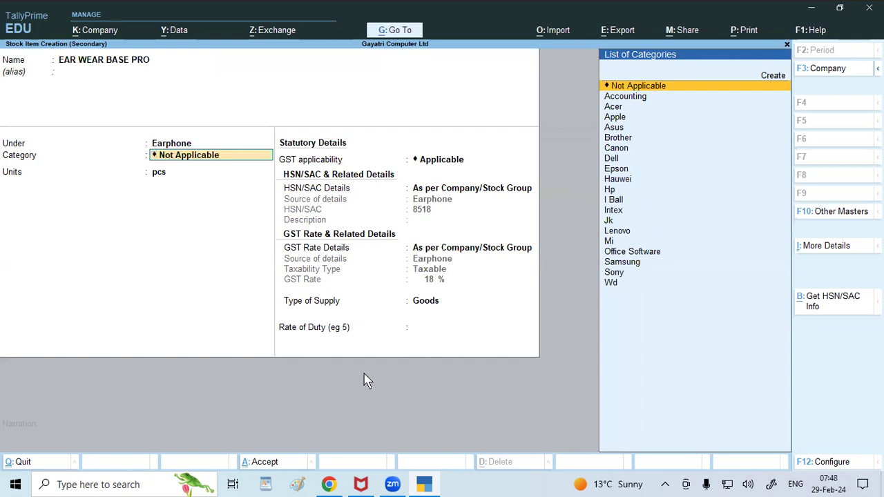
Step: Set EAR WEAR BASE PRO's category to I Ball with Goods supply type, and save the item
{"action": "left_click", "coordinate": [328, 485]}
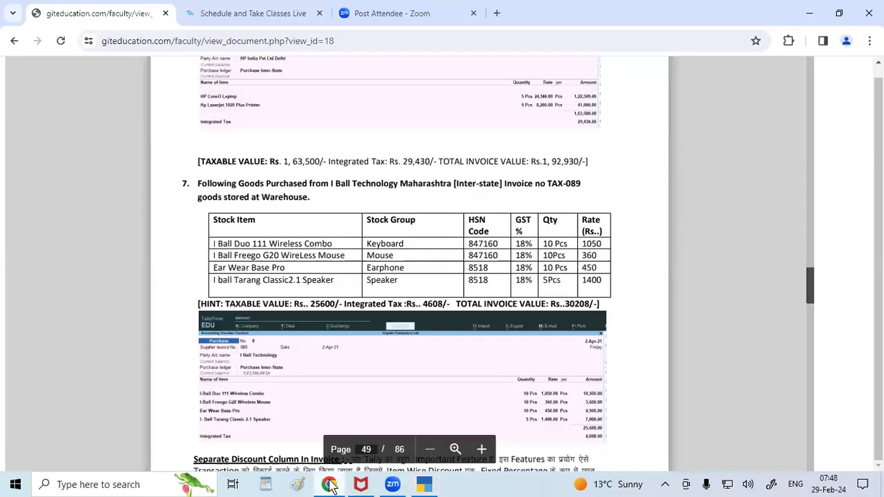
{"action": "left_click", "coordinate": [426, 484]}
{"action": "type", "text": "IB"}
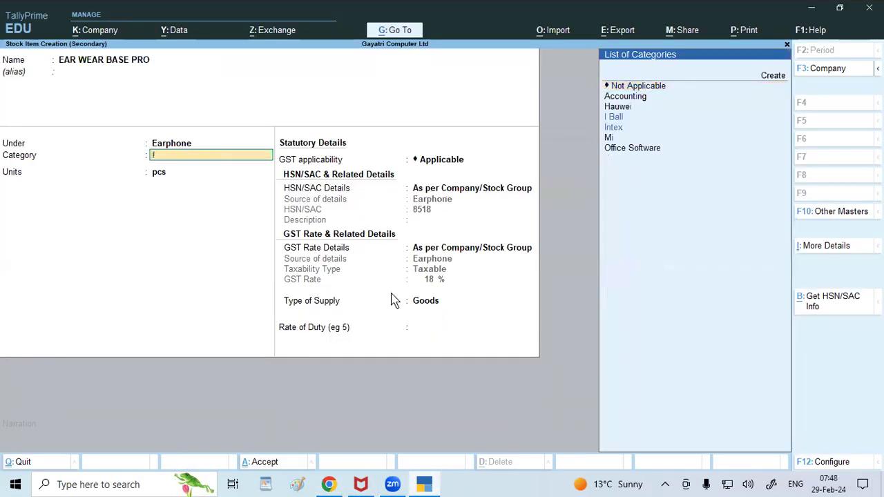
{"action": "key", "text": "Return"}
{"action": "key", "text": "Return"}
{"action": "key", "text": "Return"}
{"action": "key", "text": "Return"}
{"action": "key", "text": "Return"}
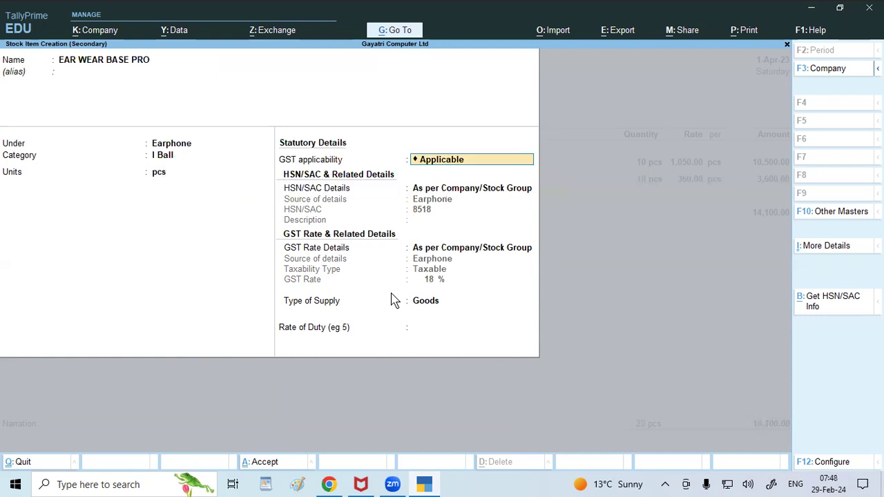
{"action": "key", "text": "Return"}
{"action": "key", "text": "Return"}
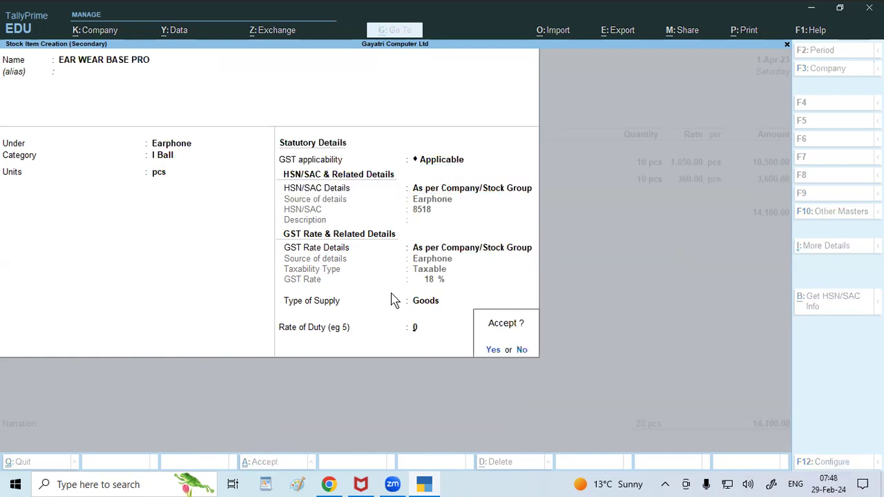
{"action": "key", "text": "Return"}
{"action": "type", "text": "wa"}
{"action": "key", "text": "Return"}
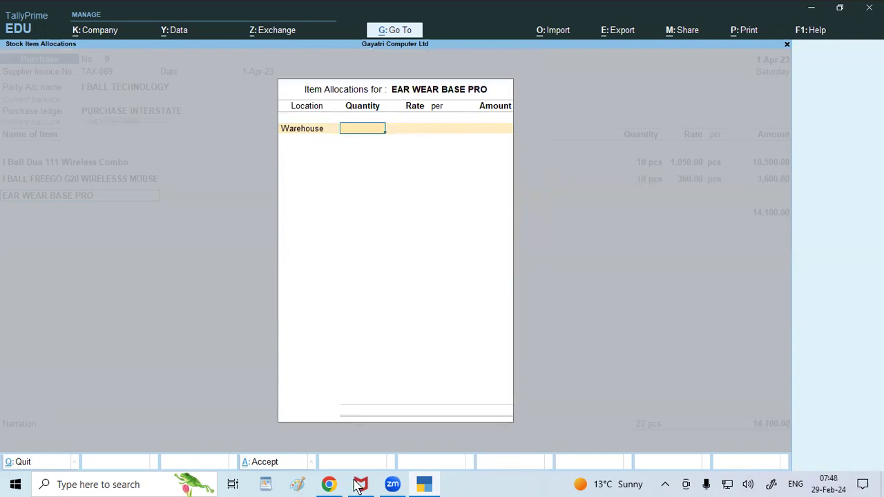
Step: Allocate 10 pcs of EAR WEAR BASE PRO at 450 into Warehouse, raising the total to 18,600.00
{"action": "left_click", "coordinate": [328, 485]}
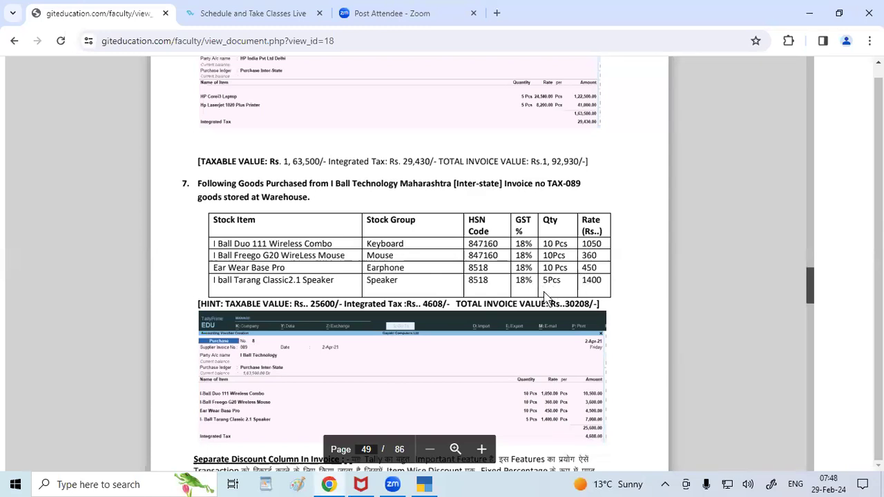
{"action": "left_click", "coordinate": [424, 484]}
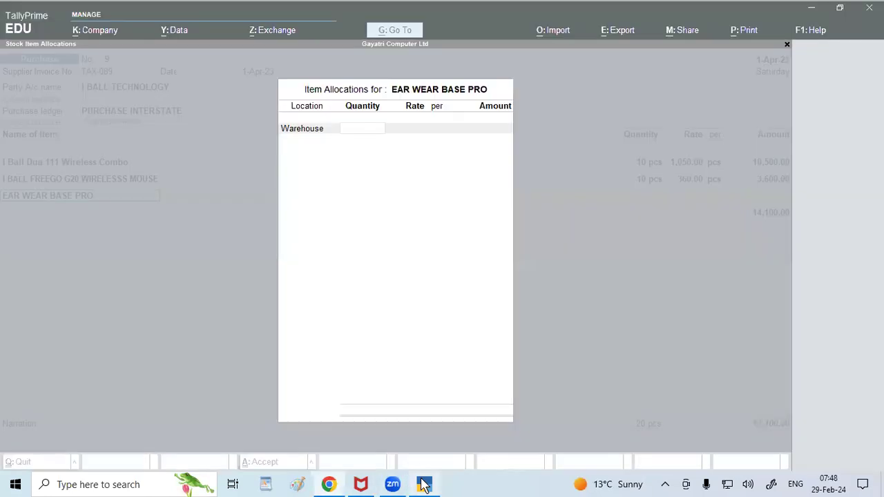
{"action": "type", "text": "10"}
{"action": "key", "text": "Return"}
{"action": "type", "text": "450"}
{"action": "key", "text": "Return"}
{"action": "key", "text": "Return"}
{"action": "key", "text": "Return"}
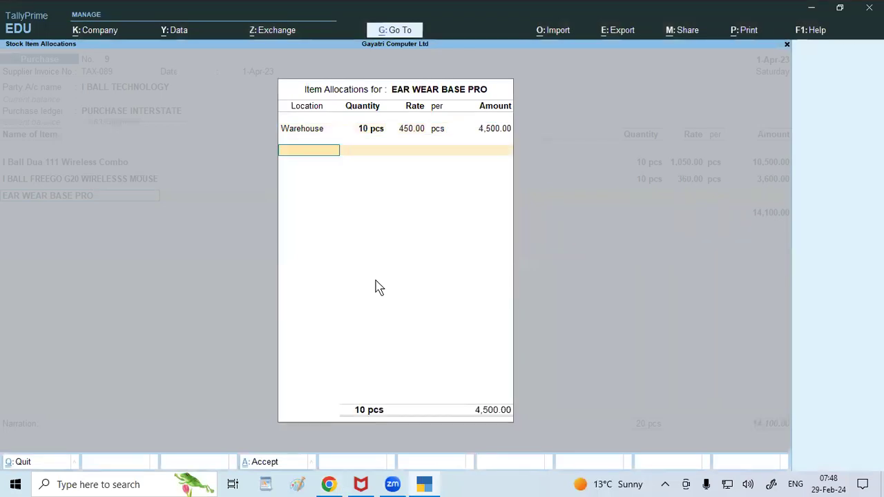
{"action": "key", "text": "Return"}
{"action": "left_click", "coordinate": [328, 485]}
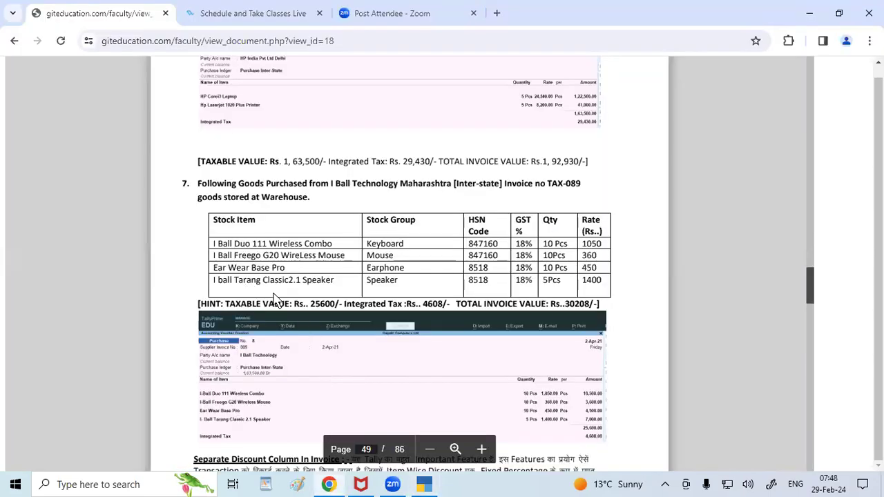
{"action": "left_click", "coordinate": [424, 484]}
{"action": "left_click", "coordinate": [340, 327]}
Step: Start a new stock item named I BALL TARANG CLASSIC 2.1 SPEAKER from the item row
{"action": "type", "text": "I BAL"}
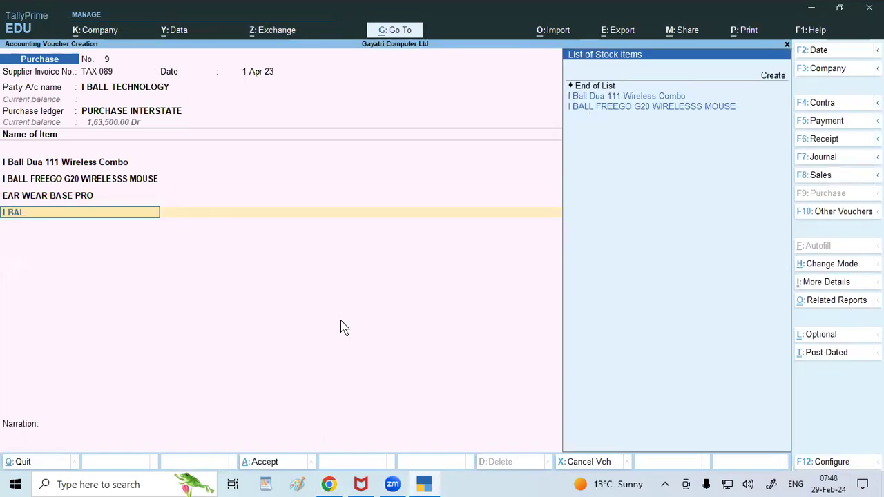
{"action": "key", "text": "alt+c"}
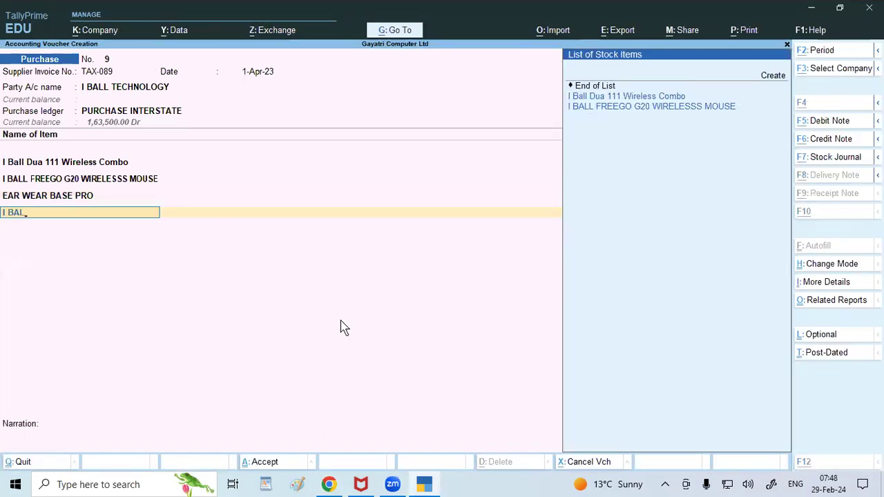
{"action": "type", "text": "I BALL TARANG"}
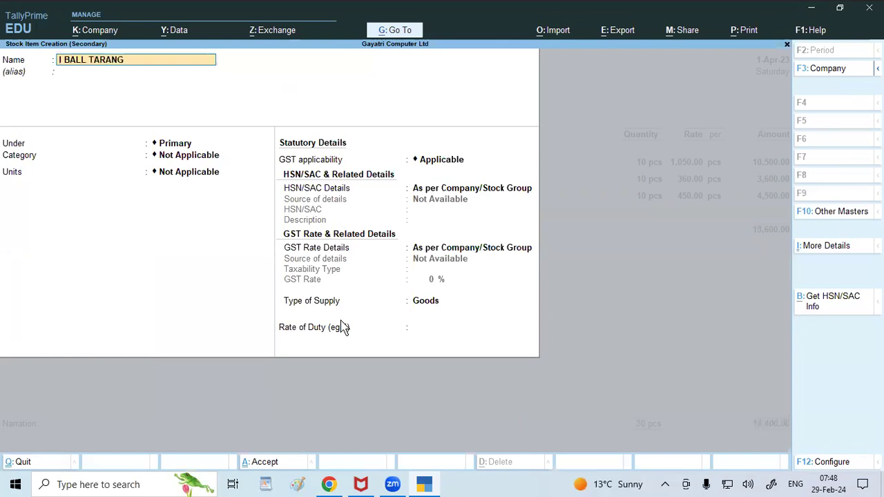
{"action": "type", "text": " CLASSIC SPEAKER"}
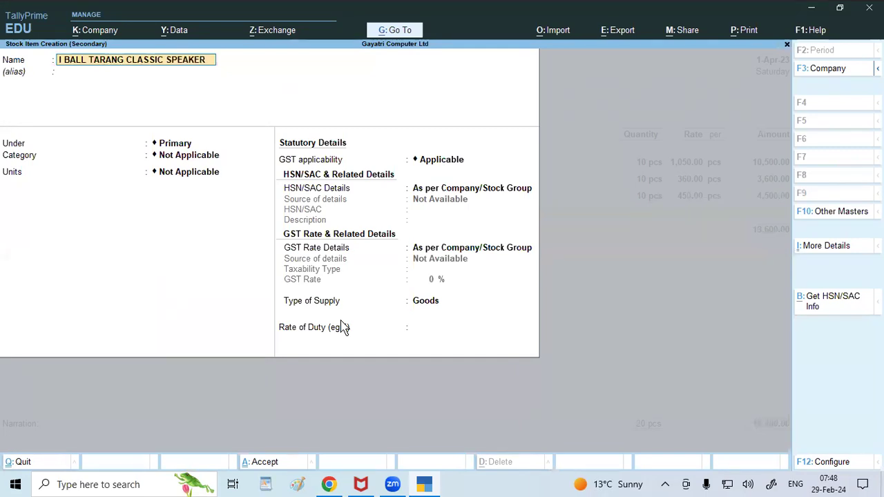
{"action": "key", "text": "BackSpace"}
{"action": "key", "text": "BackSpace"}
{"action": "key", "text": "BackSpace"}
{"action": "key", "text": "BackSpace"}
{"action": "key", "text": "BackSpace"}
{"action": "key", "text": "BackSpace"}
{"action": "key", "text": "BackSpace"}
{"action": "type", "text": "2.1 SPEAKER"}
{"action": "key", "text": "Return"}
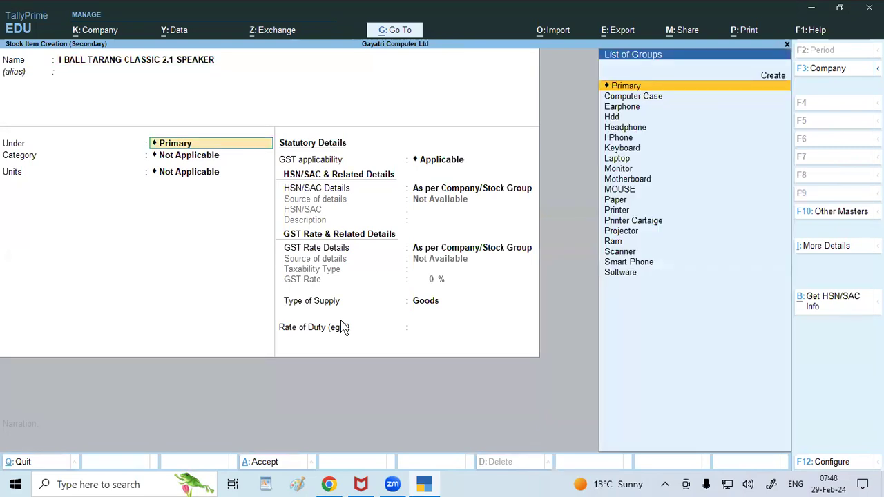
Step: From the item's Under field, begin a new stock group named SPAEKER
{"action": "type", "text": "S"}
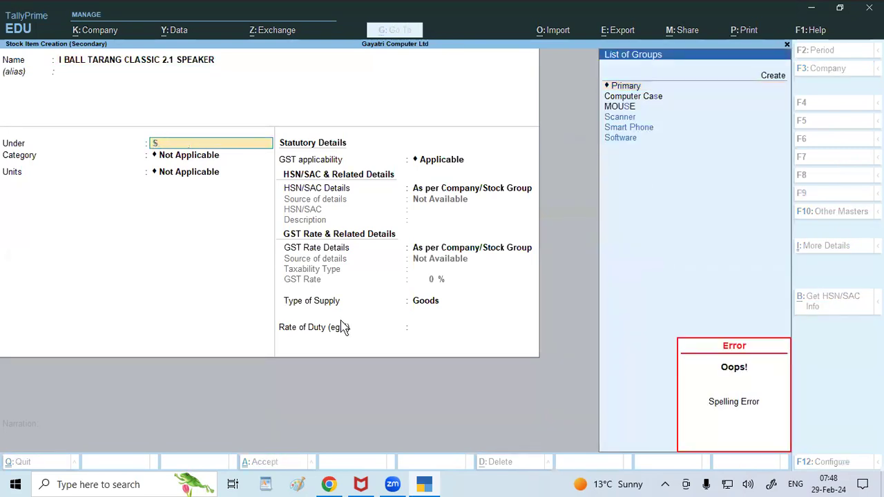
{"action": "key", "text": "alt+c"}
{"action": "type", "text": "PA"}
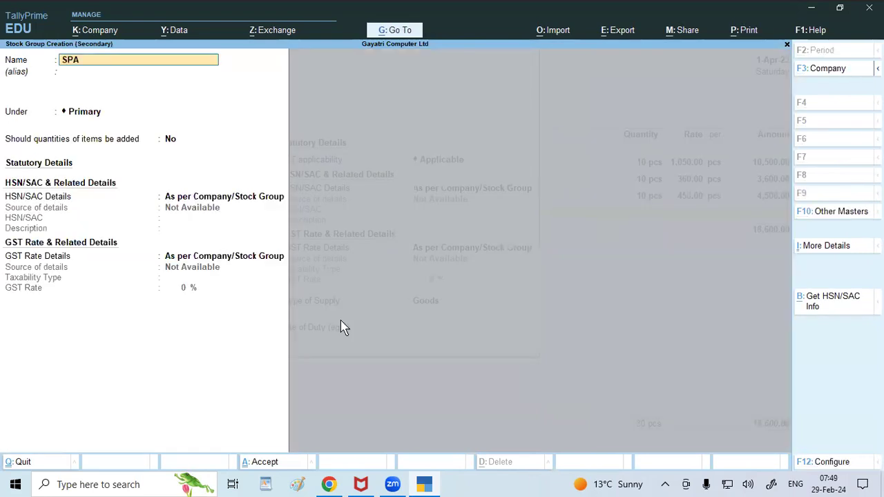
{"action": "type", "text": "EKER"}
Step: Give the SPAEKER group HSN/SAC 8518 and a taxable 18% GST rate, both specified directly
{"action": "key", "text": "Return"}
{"action": "key", "text": "Return"}
{"action": "key", "text": "Return"}
{"action": "key", "text": "Down"}
{"action": "key", "text": "Return"}
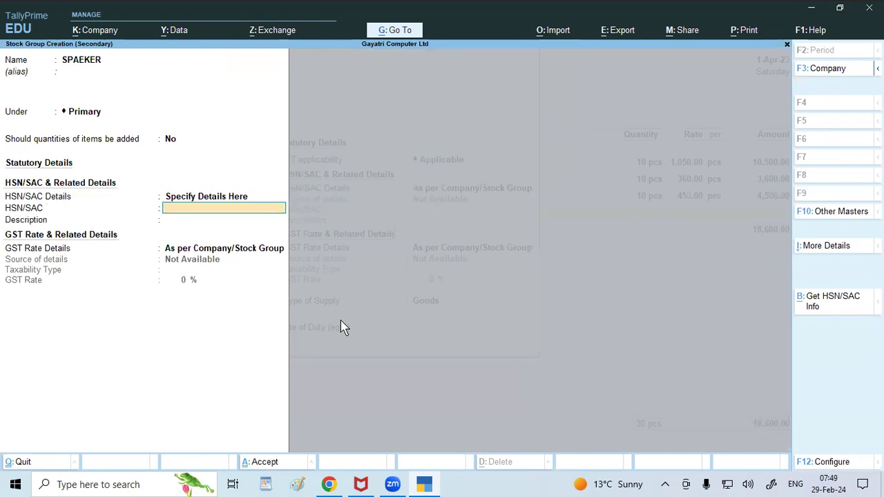
{"action": "type", "text": "8518"}
{"action": "key", "text": "Return"}
{"action": "key", "text": "Return"}
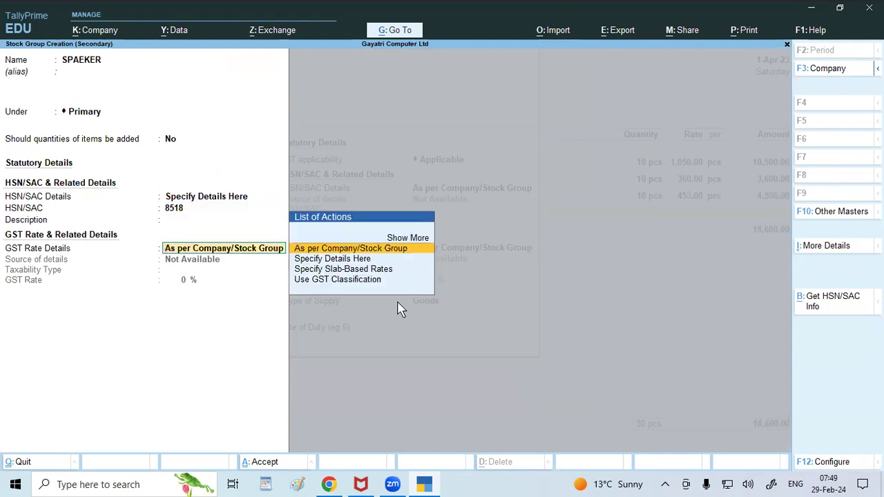
{"action": "key", "text": "Down"}
{"action": "key", "text": "Return"}
{"action": "type", "text": "18"}
{"action": "key", "text": "Return"}
Step: Save the speaker item under category I Ball with pcs units and the group's GST details
{"action": "type", "text": "y"}
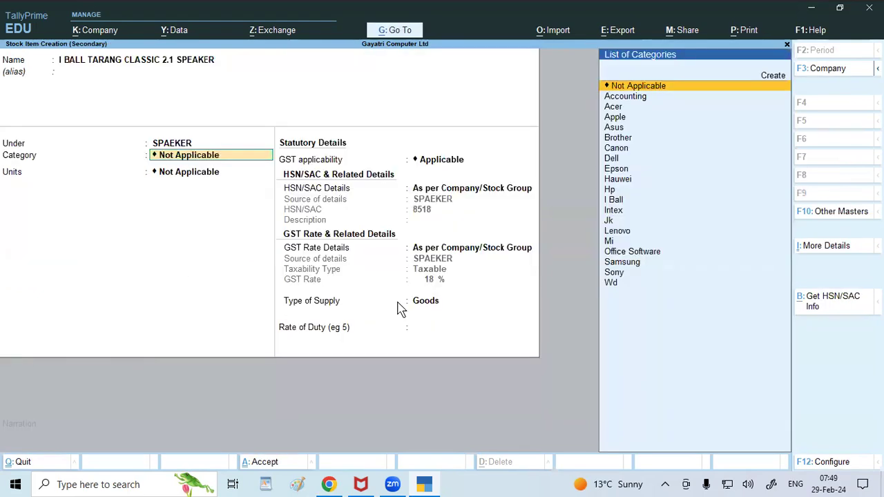
{"action": "type", "text": "IB"}
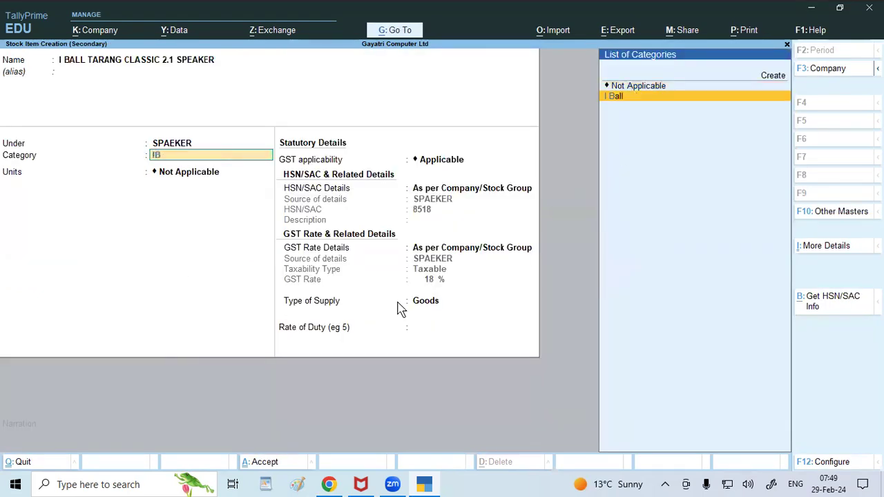
{"action": "key", "text": "Return"}
{"action": "key", "text": "Down"}
{"action": "key", "text": "Return"}
{"action": "key", "text": "Return"}
{"action": "key", "text": "Return"}
{"action": "key", "text": "Return"}
{"action": "key", "text": "Return"}
{"action": "key", "text": "Return"}
{"action": "type", "text": "y"}
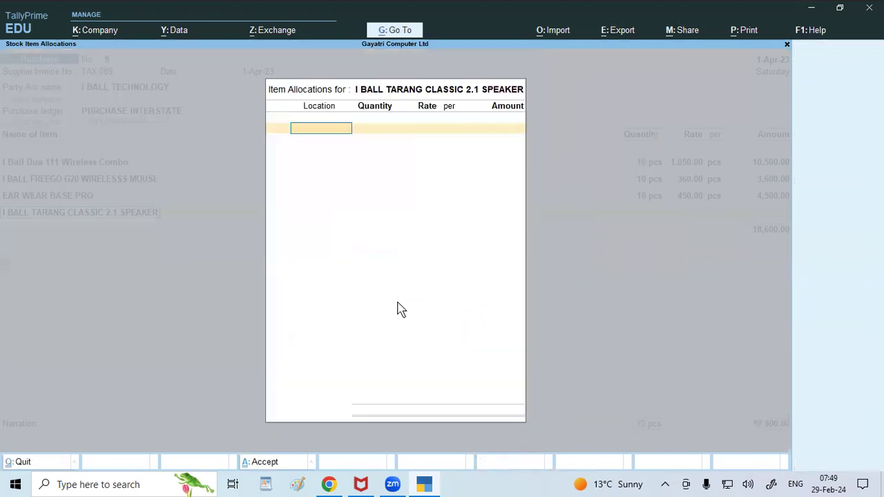
{"action": "type", "text": "wa"}
{"action": "key", "text": "Return"}
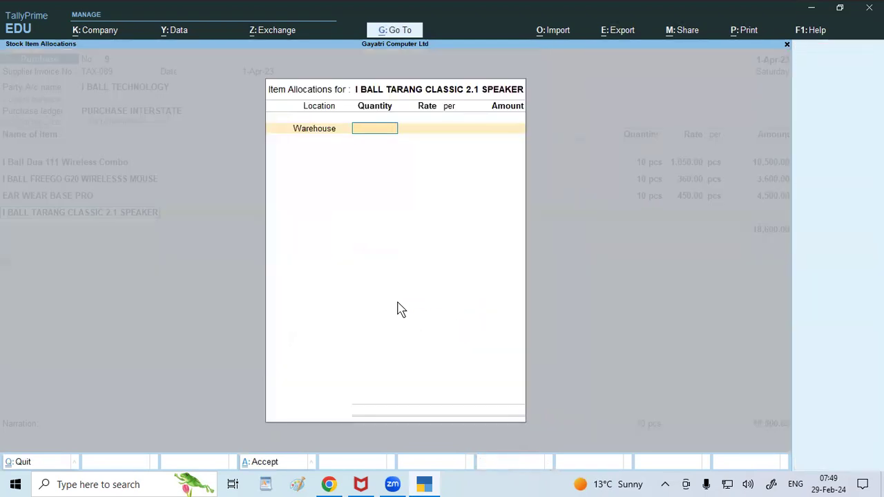
Step: Allocate 5 pcs of the speaker at 1,400 to Warehouse, totalling 7,000.00
{"action": "left_click", "coordinate": [333, 483]}
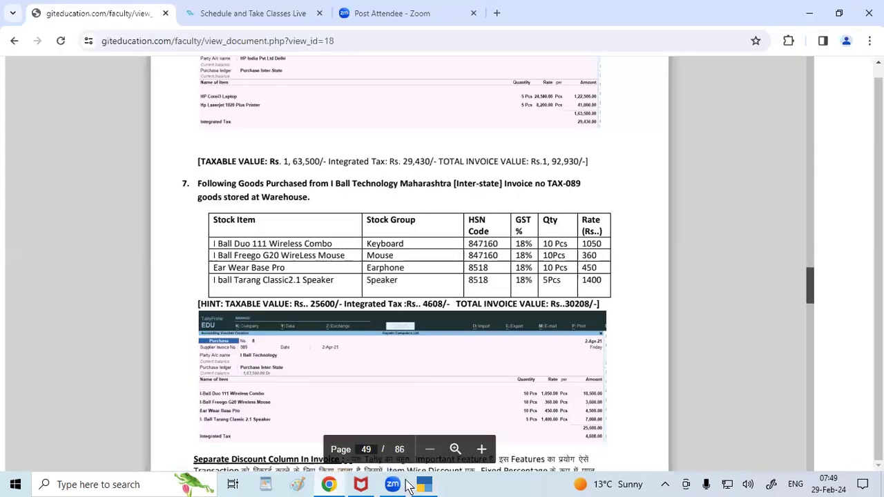
{"action": "left_click", "coordinate": [427, 482]}
{"action": "right_click", "coordinate": [427, 482]}
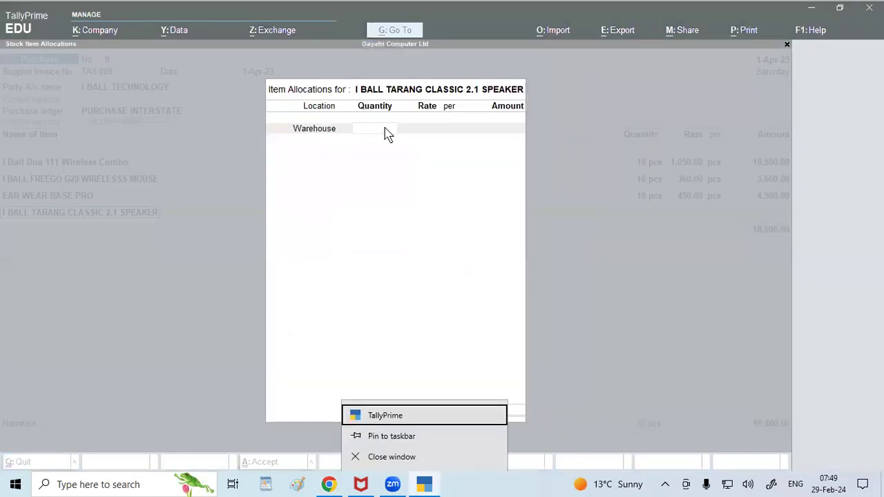
{"action": "left_click", "coordinate": [385, 134]}
{"action": "type", "text": "5"}
{"action": "key", "text": "Return"}
{"action": "type", "text": "1,400"}
{"action": "key", "text": "Return"}
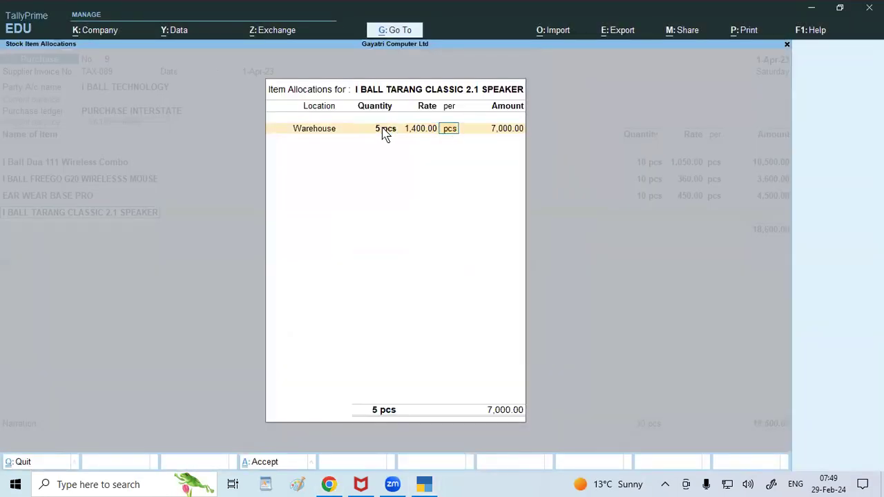
{"action": "key", "text": "Return"}
{"action": "key", "text": "Return"}
{"action": "key", "text": "Return"}
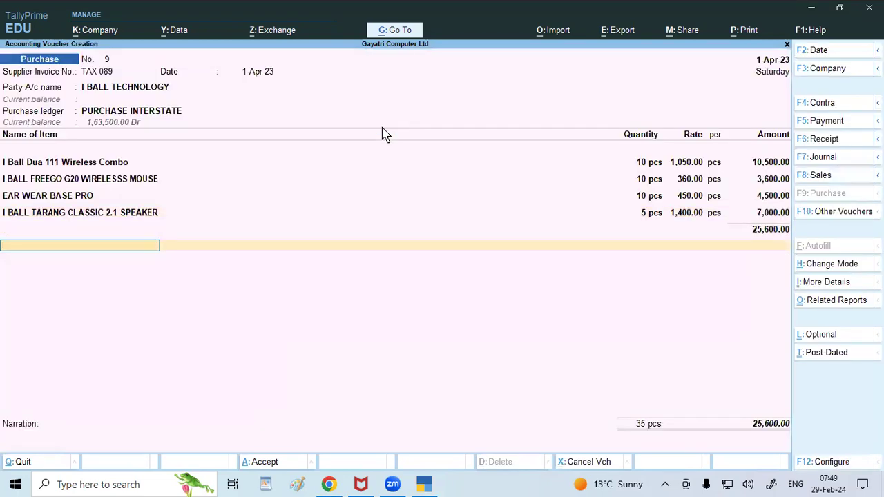
Step: Add the IGST ledger at 4,608.00 for a 30,208.00 total and save voucher No. 9
{"action": "type", "text": "IG"}
{"action": "key", "text": "Return"}
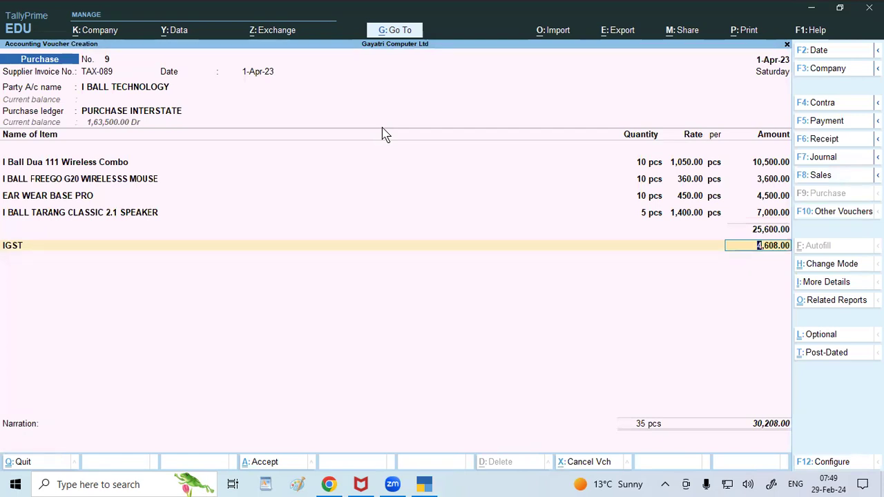
{"action": "key", "text": "ctrl"}
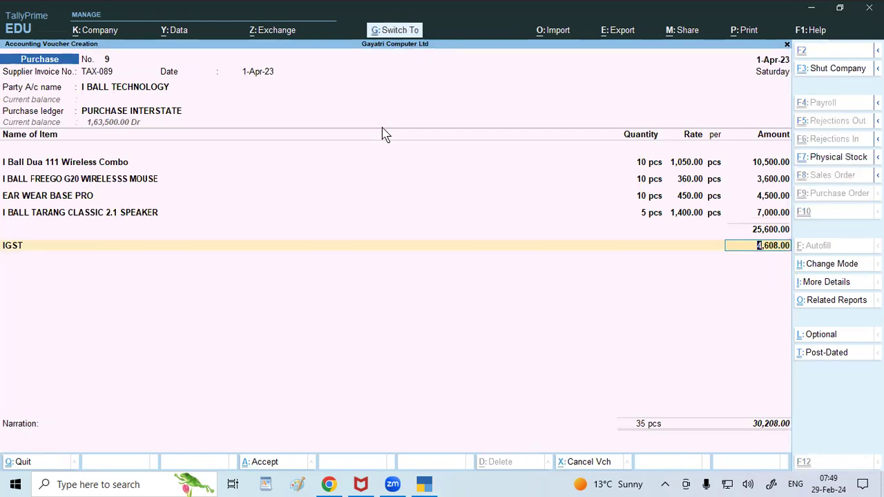
{"action": "key", "text": "ctrl+a"}
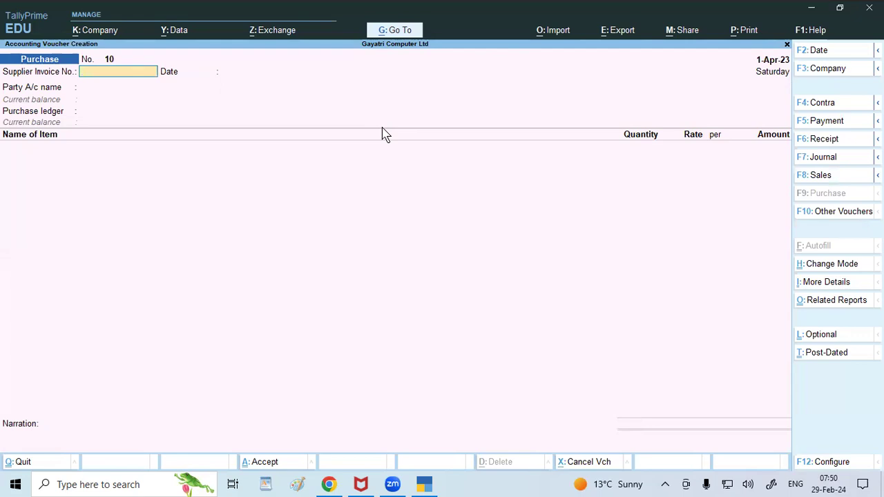
Step: Leave the blank purchase voucher and accept Gayatri Computer Ltd's company details unchanged
{"action": "key", "text": "Escape"}
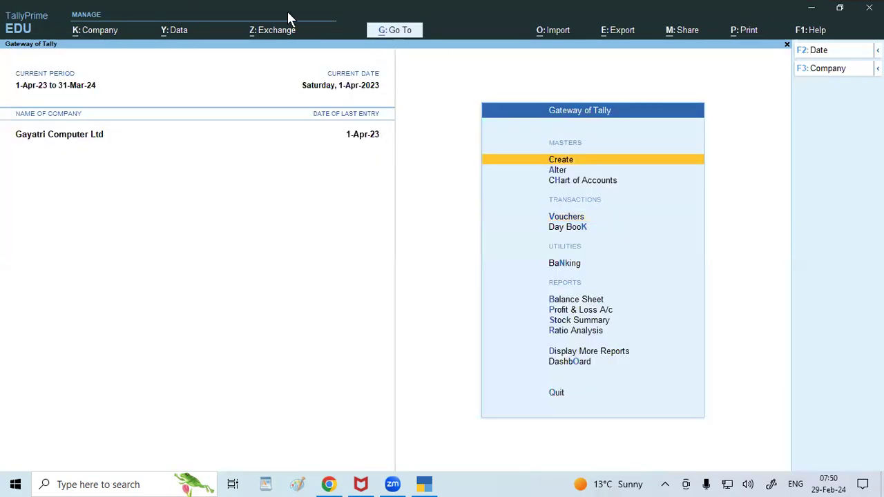
{"action": "left_click", "coordinate": [95, 31]}
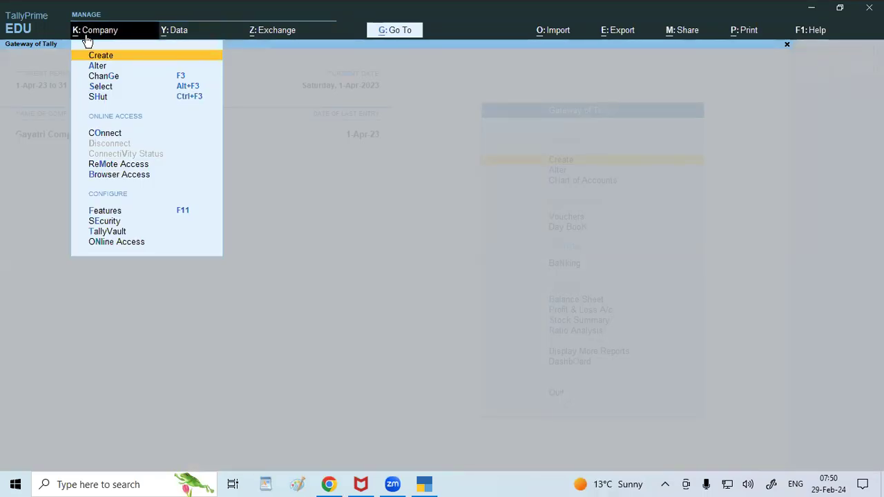
{"action": "key", "text": "Down"}
{"action": "key", "text": "Return"}
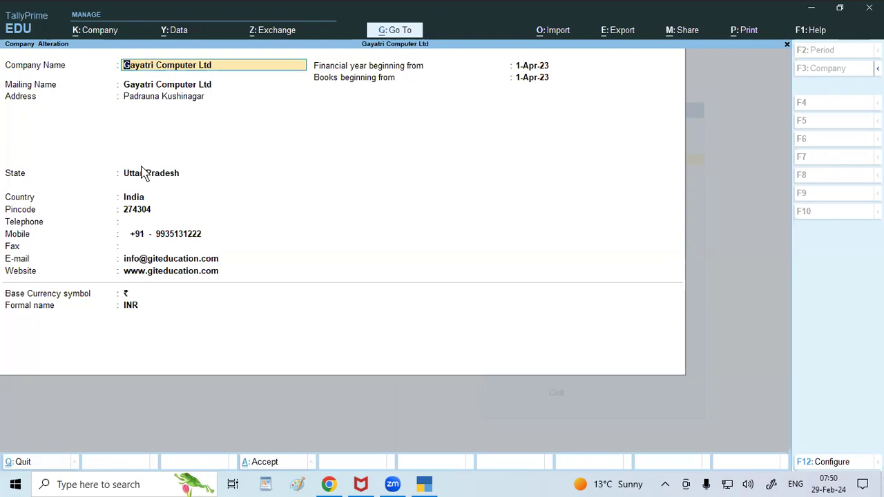
{"action": "key", "text": "ctrl"}
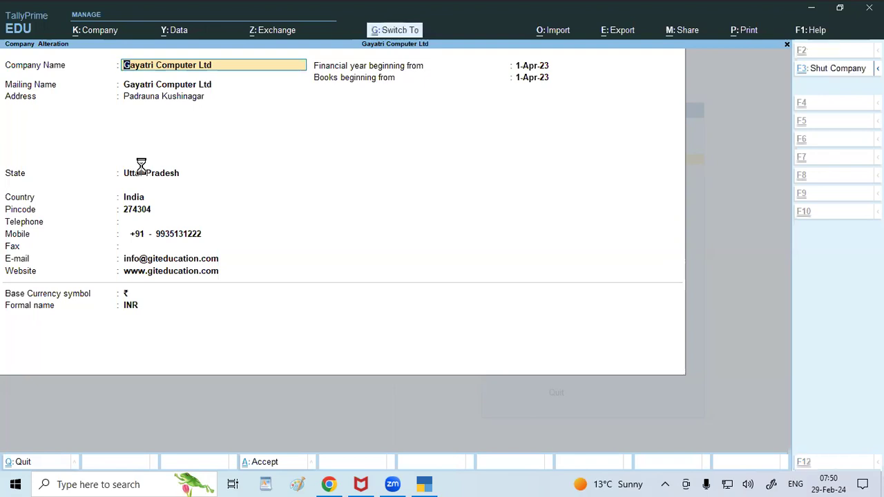
{"action": "key", "text": "ctrl+a"}
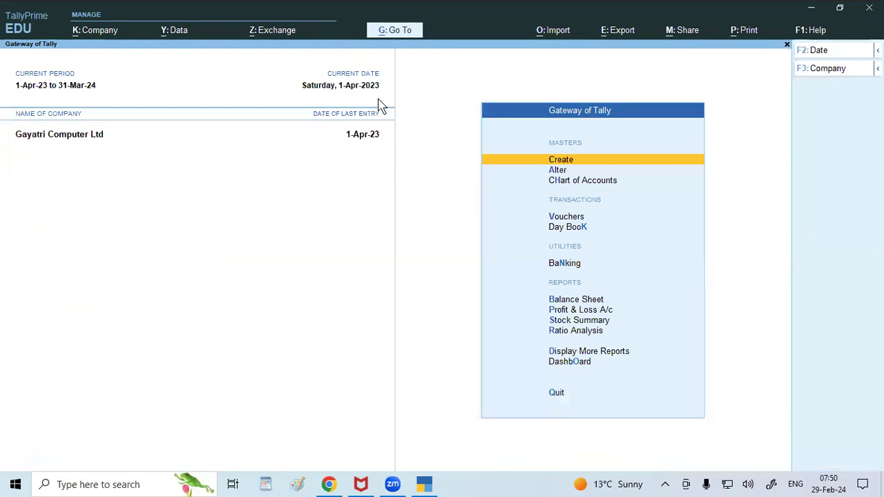
{"action": "key", "text": "F11"}
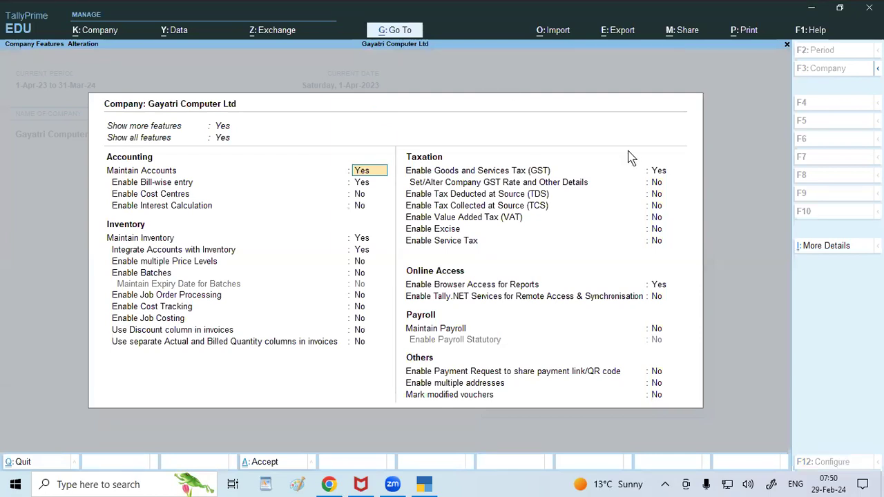
Step: Review the GST Details (Regular, Uttar Pradesh, e-Way Bill, GSTIN) without changes and exit
{"action": "left_click", "coordinate": [657, 173]}
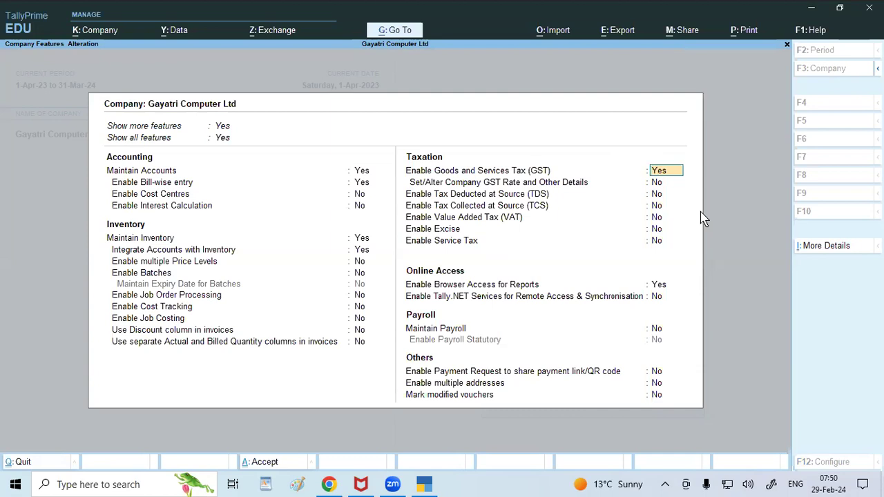
{"action": "key", "text": "Return"}
{"action": "key", "text": "Return"}
{"action": "key", "text": "BackSpace"}
{"action": "key", "text": "BackSpace"}
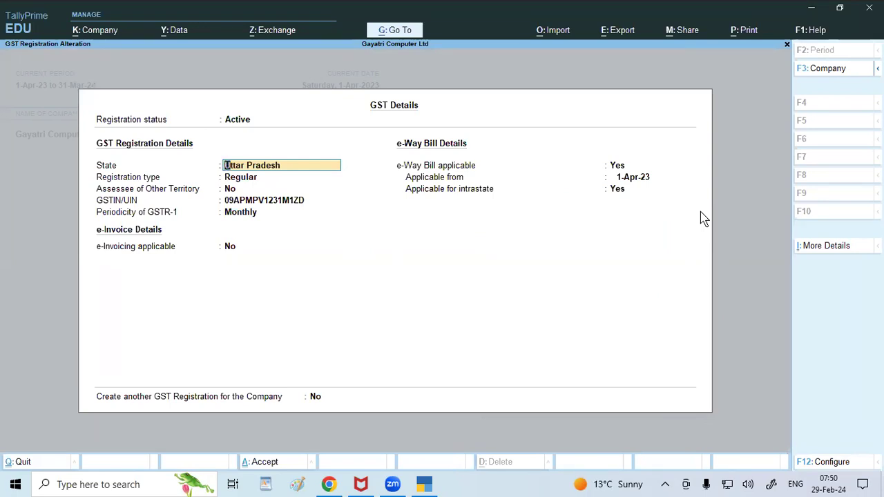
{"action": "left_click", "coordinate": [478, 355]}
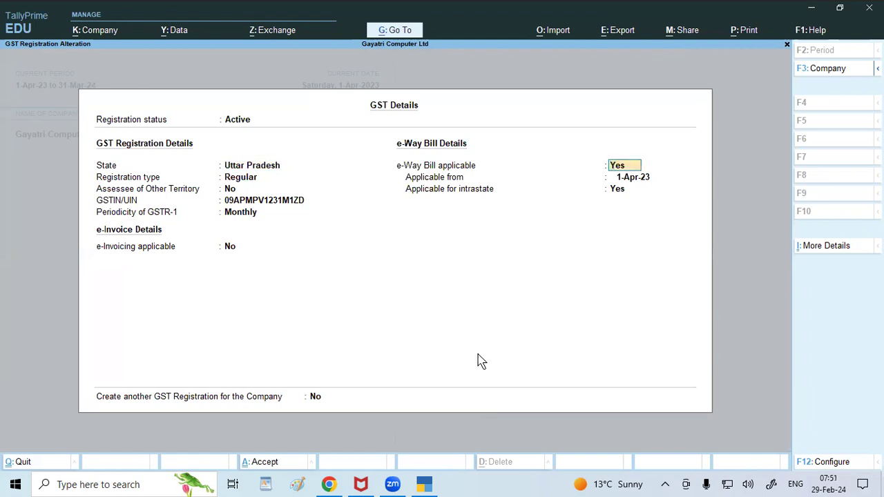
{"action": "key", "text": "Return"}
{"action": "key", "text": "Return"}
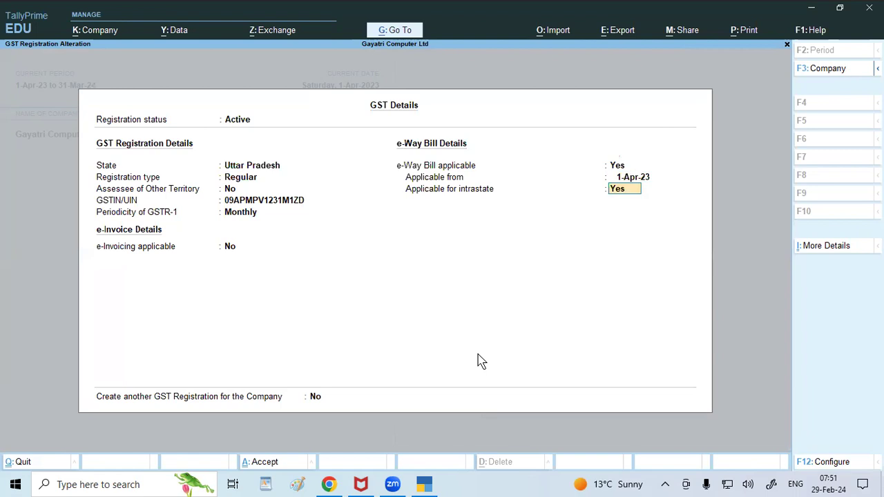
{"action": "left_click", "coordinate": [256, 203]}
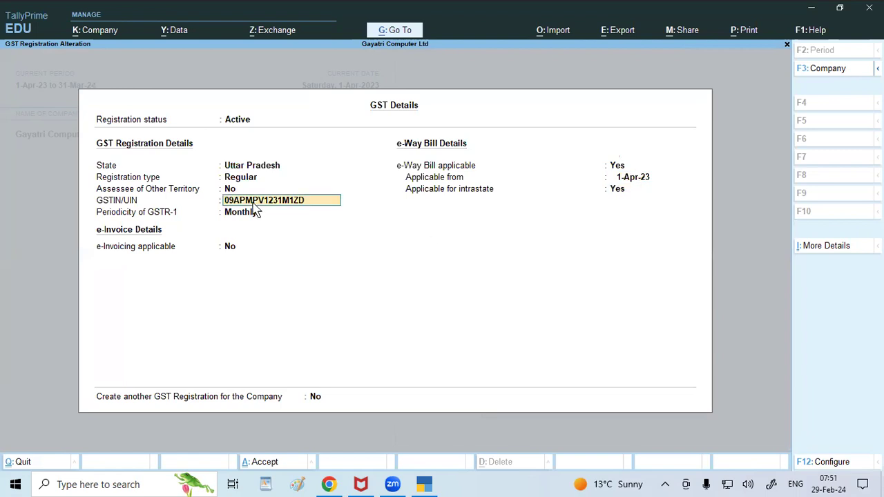
{"action": "left_click", "coordinate": [271, 167]}
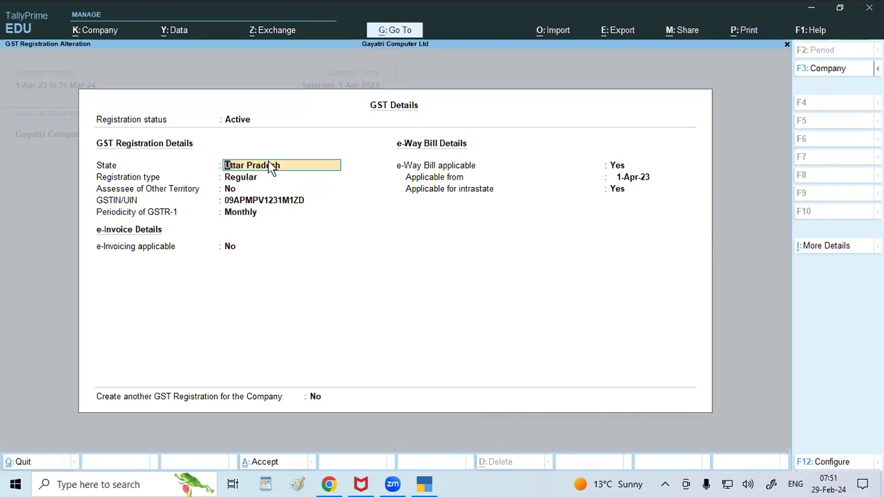
{"action": "key", "text": "Escape"}
{"action": "key", "text": "Escape"}
{"action": "key", "text": "Escape"}
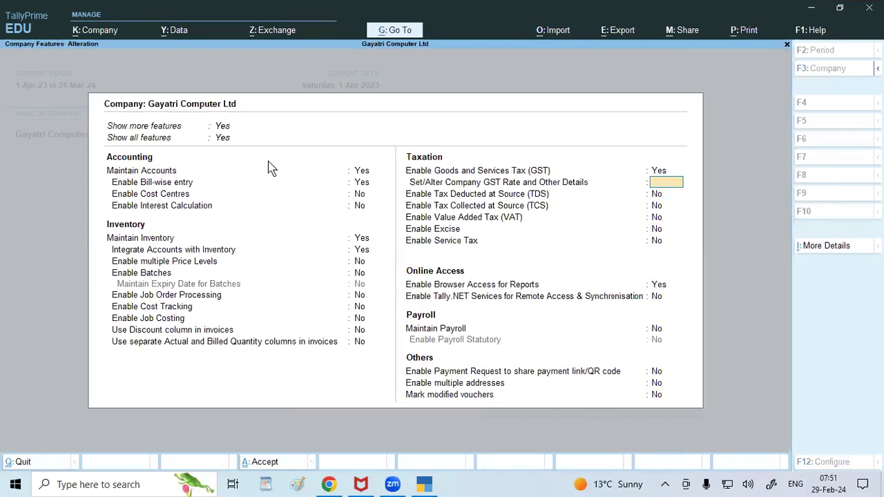
{"action": "key", "text": "Escape"}
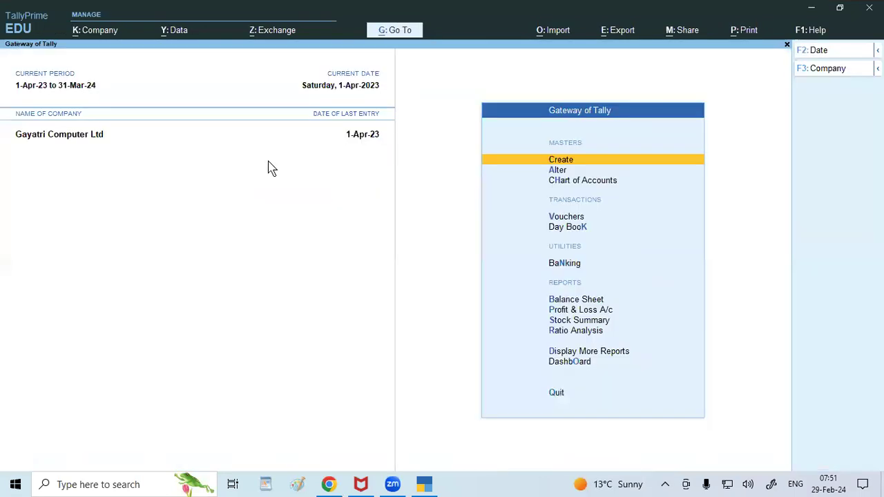
Step: Filter the Day Book to Purchase vouchers and open INTEX TECHNOLOGY's voucher No. 6
{"action": "key", "text": "k"}
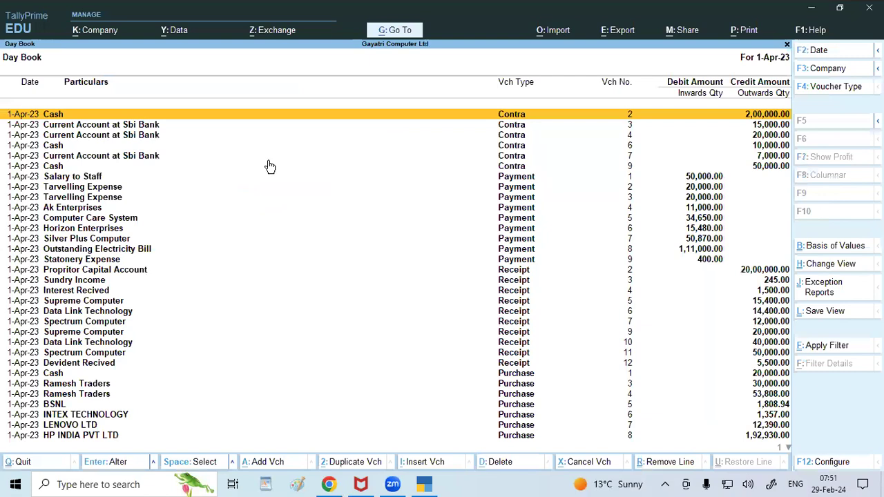
{"action": "key", "text": "F4"}
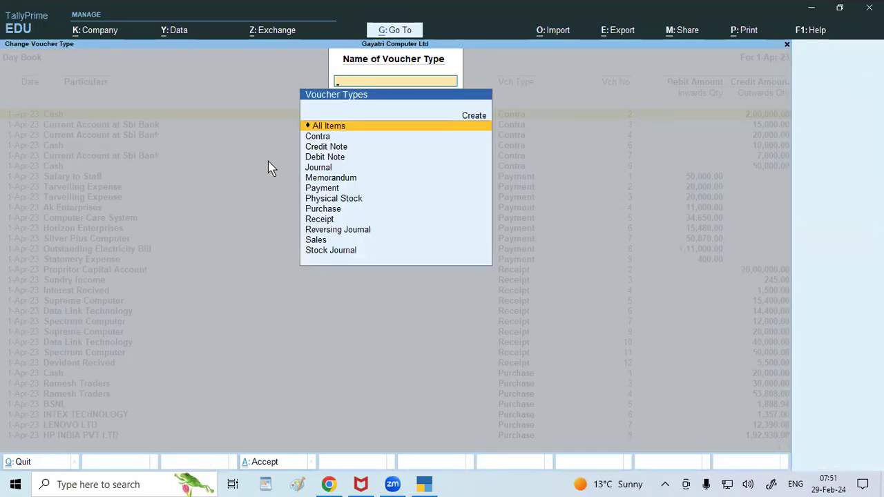
{"action": "key", "text": "Down"}
{"action": "key", "text": "Down"}
{"action": "key", "text": "Down"}
{"action": "key", "text": "Down"}
{"action": "key", "text": "Down"}
{"action": "key", "text": "Down"}
{"action": "key", "text": "Down"}
{"action": "key", "text": "Down"}
{"action": "key", "text": "Down"}
{"action": "key", "text": "Down"}
{"action": "key", "text": "Down"}
{"action": "key", "text": "Down"}
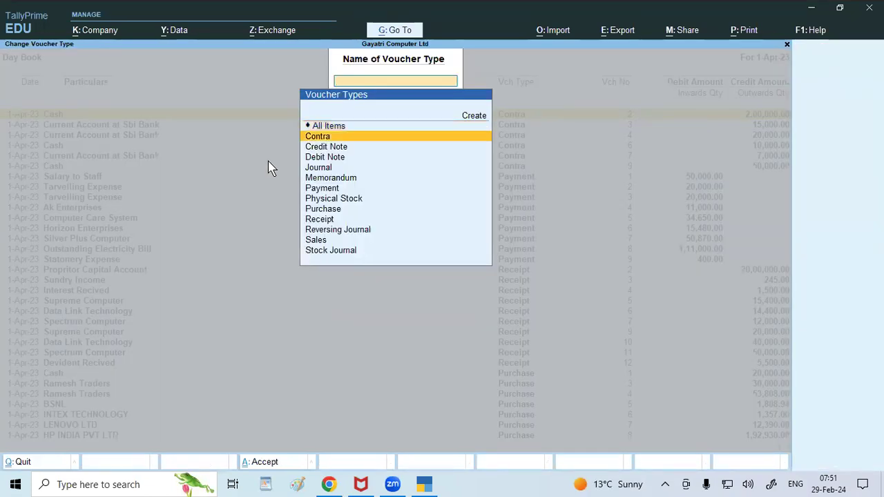
{"action": "key", "text": "Up"}
{"action": "key", "text": "Up"}
{"action": "key", "text": "Up"}
{"action": "key", "text": "Up"}
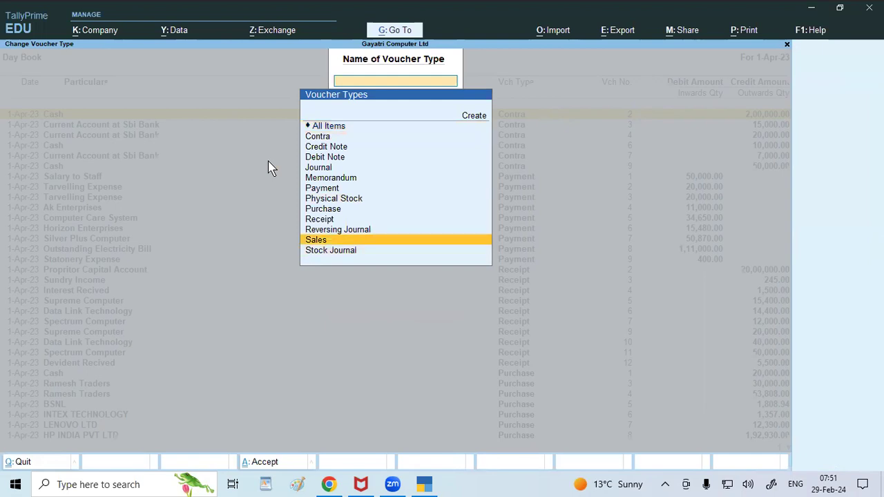
{"action": "key", "text": "Return"}
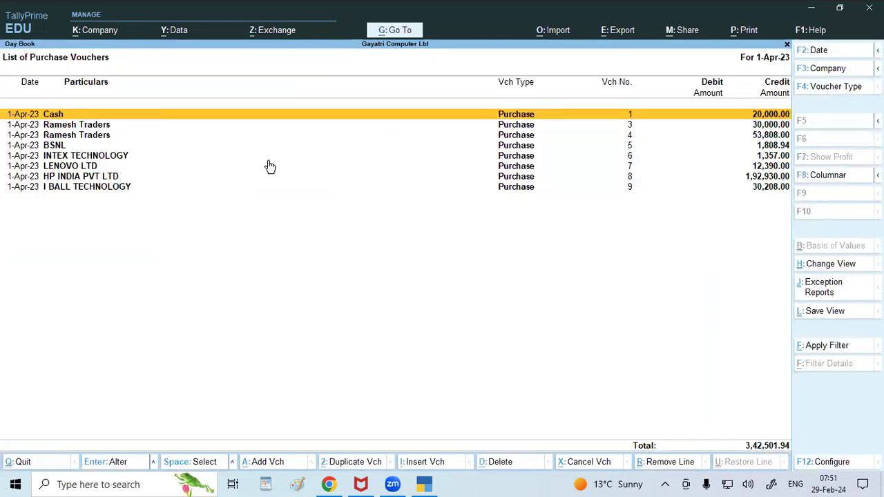
{"action": "key", "text": "Down"}
{"action": "key", "text": "Down"}
{"action": "key", "text": "Down"}
{"action": "key", "text": "Down"}
{"action": "key", "text": "Down"}
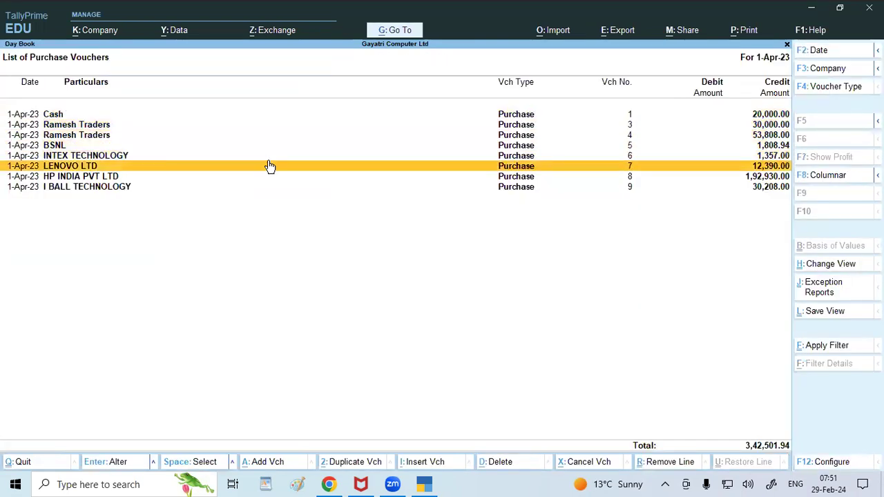
{"action": "key", "text": "Up"}
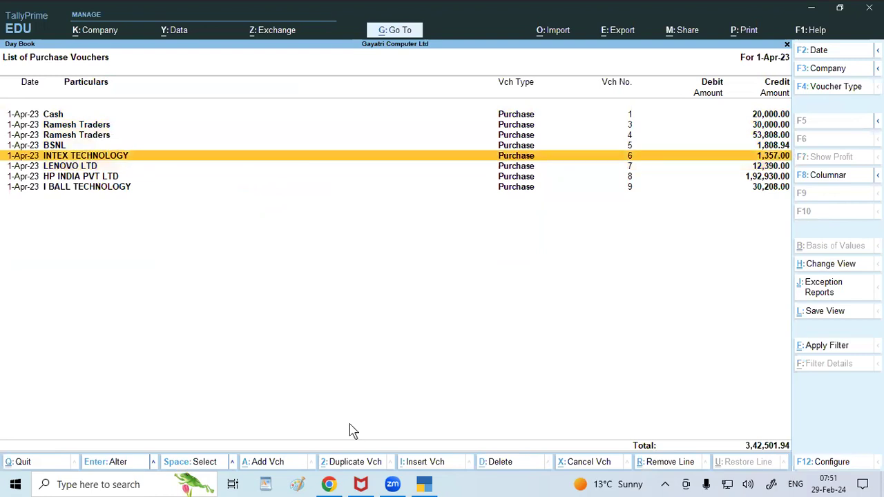
{"action": "key", "text": "Return"}
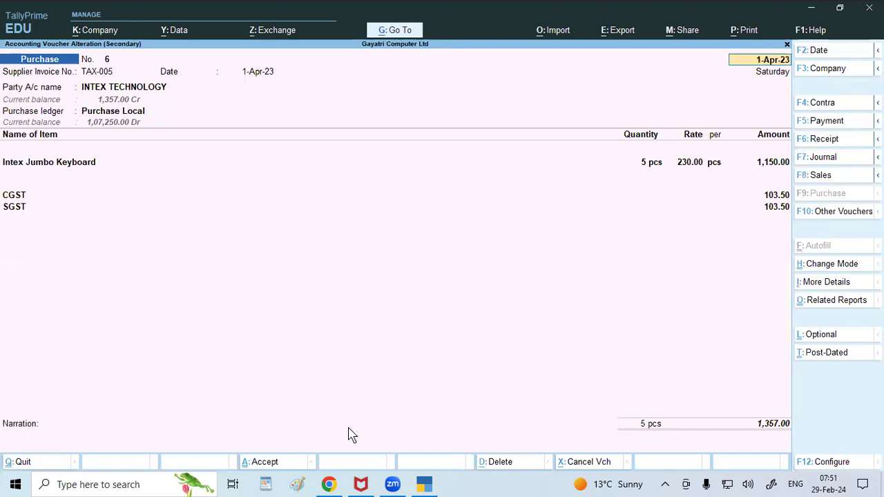
Step: Check voucher No. 6's 1,357.00 total, then open the INTEX TECHNOLOGY party ledger
{"action": "left_click", "coordinate": [138, 91]}
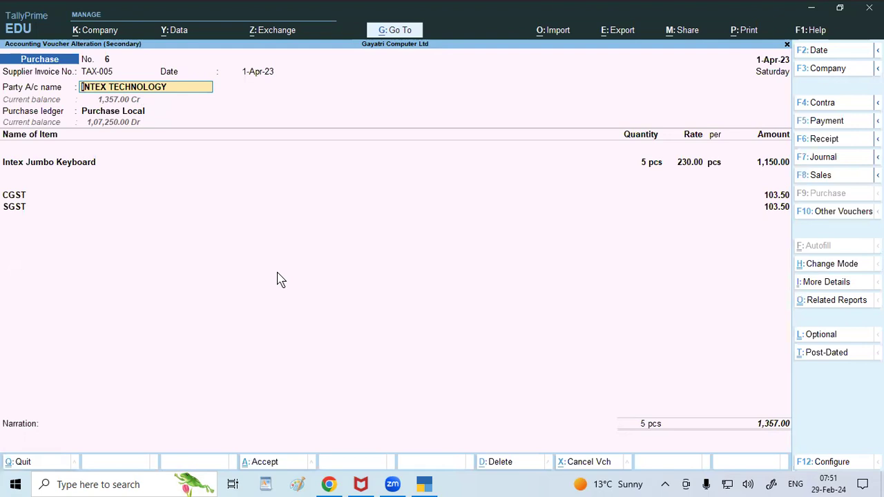
{"action": "left_click", "coordinate": [399, 419]}
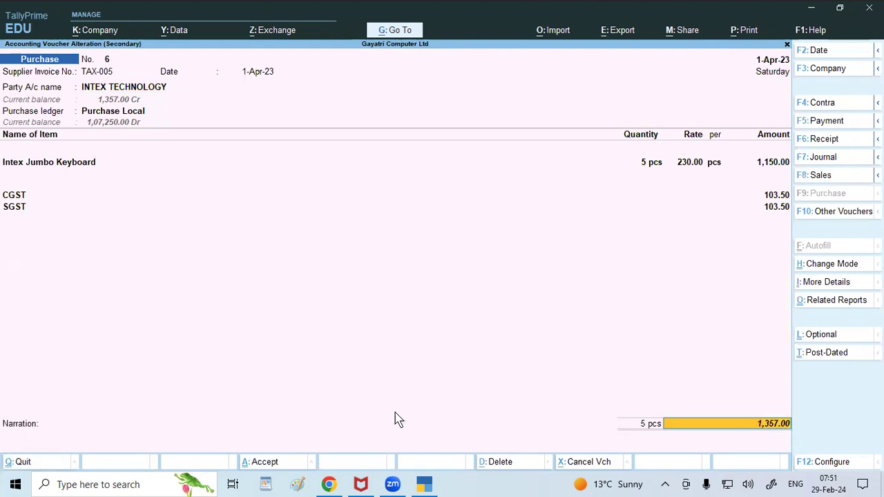
{"action": "left_click", "coordinate": [129, 92]}
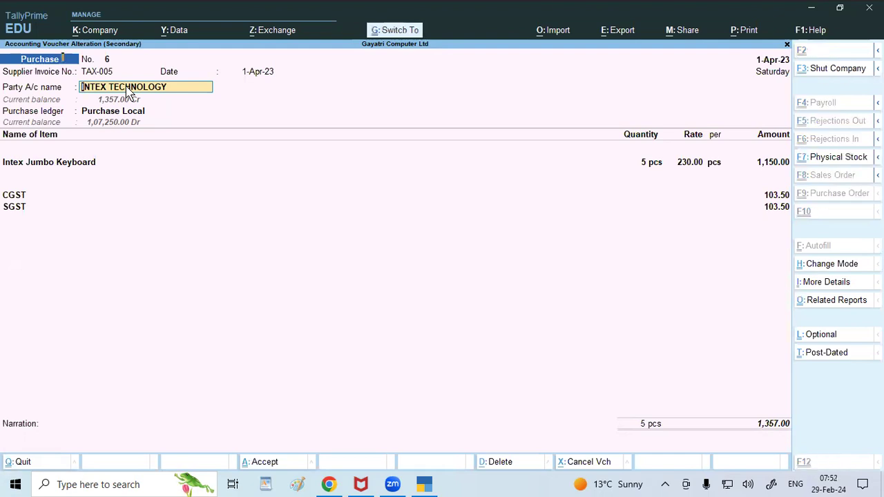
{"action": "key", "text": "ctrl+Return"}
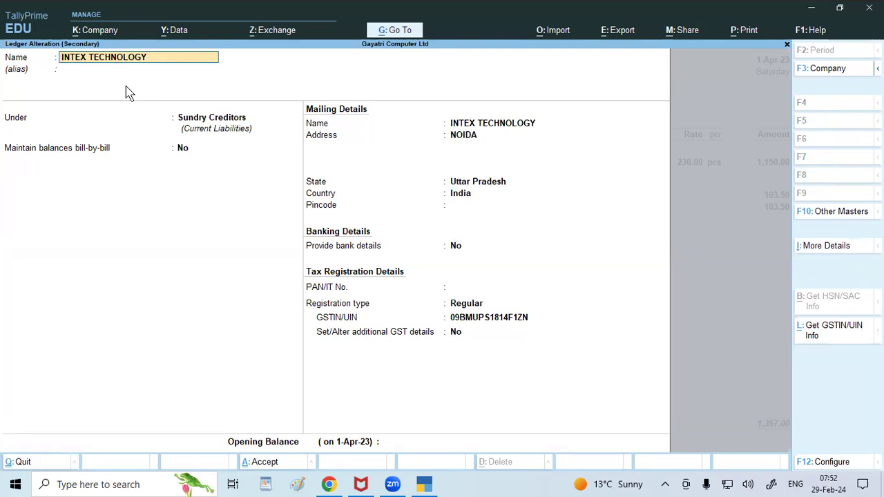
Step: Review the INTEX TECHNOLOGY ledger under Sundry Creditors and quit it unchanged
{"action": "key", "text": "Return"}
{"action": "key", "text": "Return"}
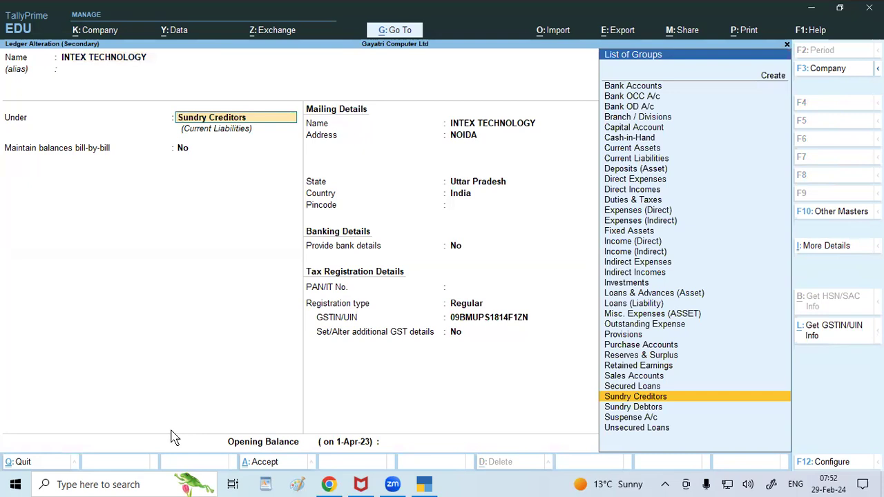
{"action": "key", "text": "shift+Tab"}
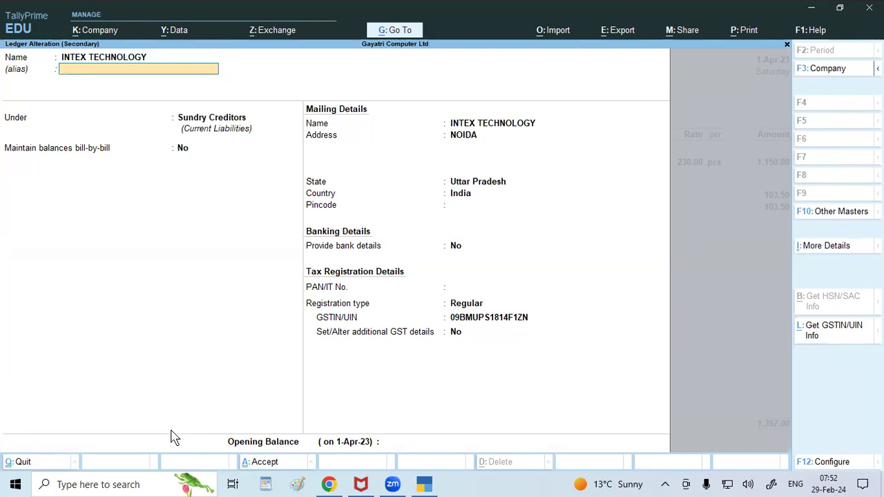
{"action": "key", "text": "Escape"}
{"action": "key", "text": "y"}
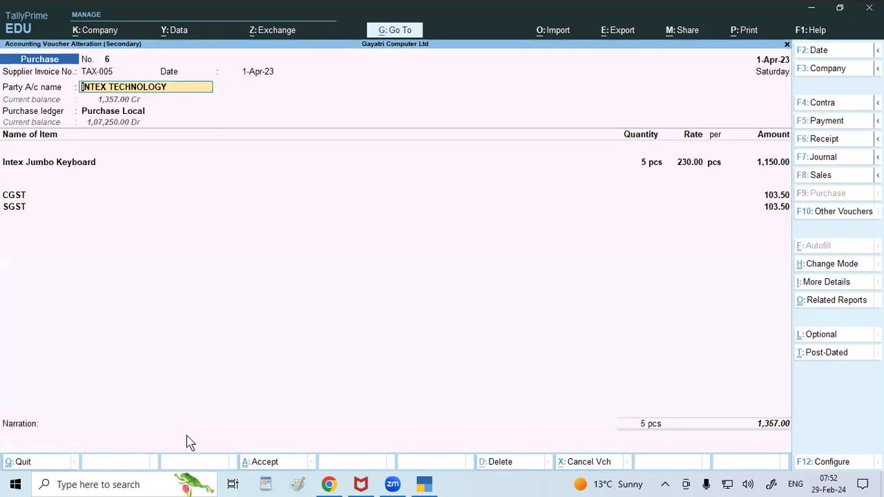
Step: Set the Purchase Local ledger's GST applicability to Not Applicable and save it
{"action": "left_click", "coordinate": [134, 115]}
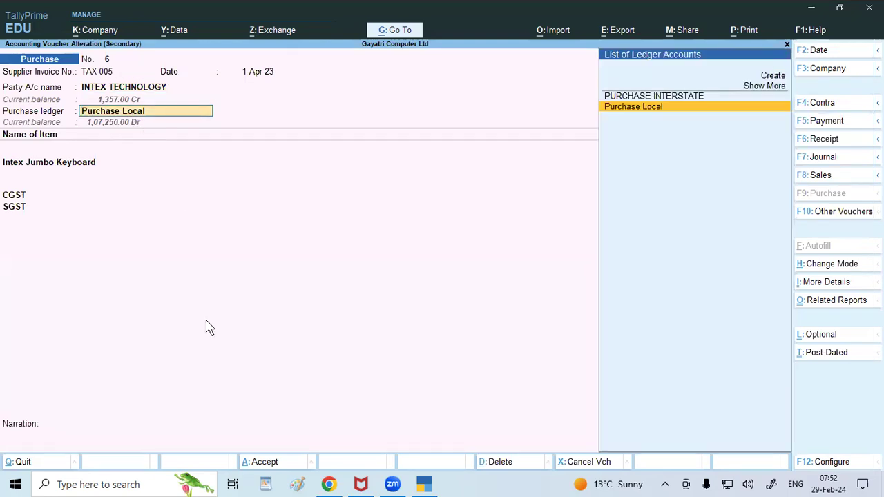
{"action": "key", "text": "ctrl+Return"}
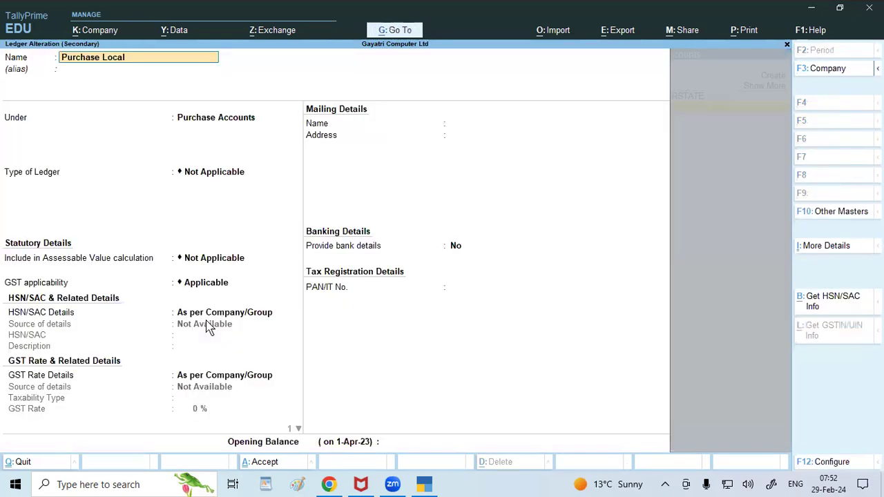
{"action": "key", "text": "Return"}
{"action": "key", "text": "Return"}
{"action": "key", "text": "Return"}
{"action": "key", "text": "Return"}
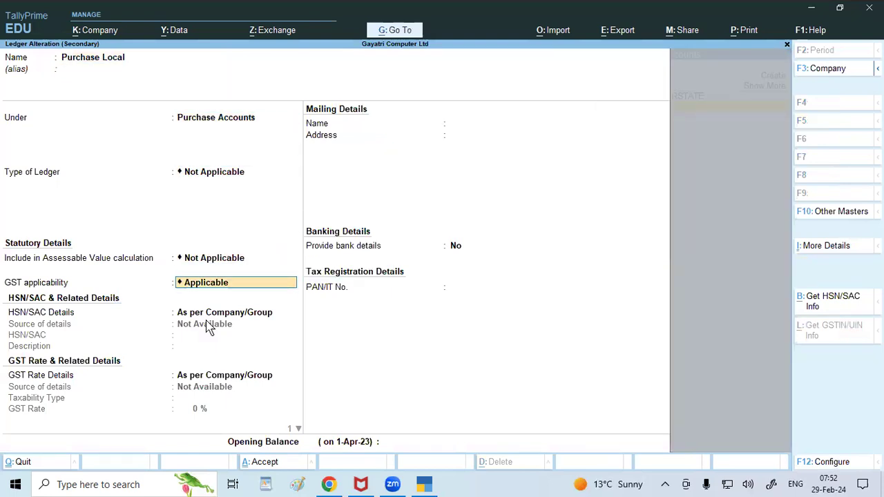
{"action": "type", "text": "NOT"}
{"action": "key", "text": "Return"}
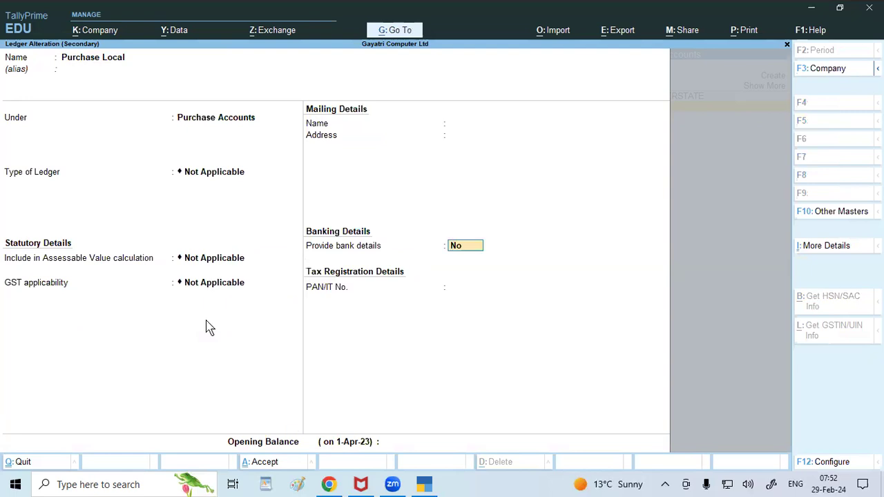
{"action": "key", "text": "ctrl+a"}
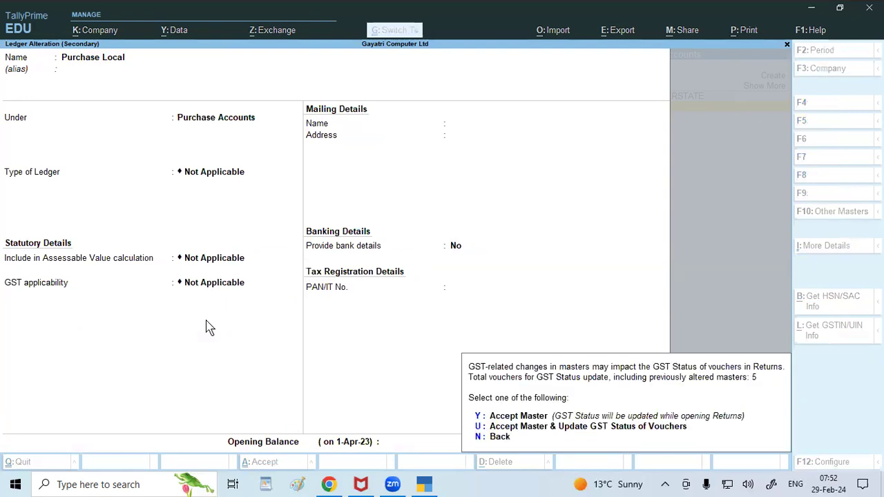
{"action": "key", "text": "y"}
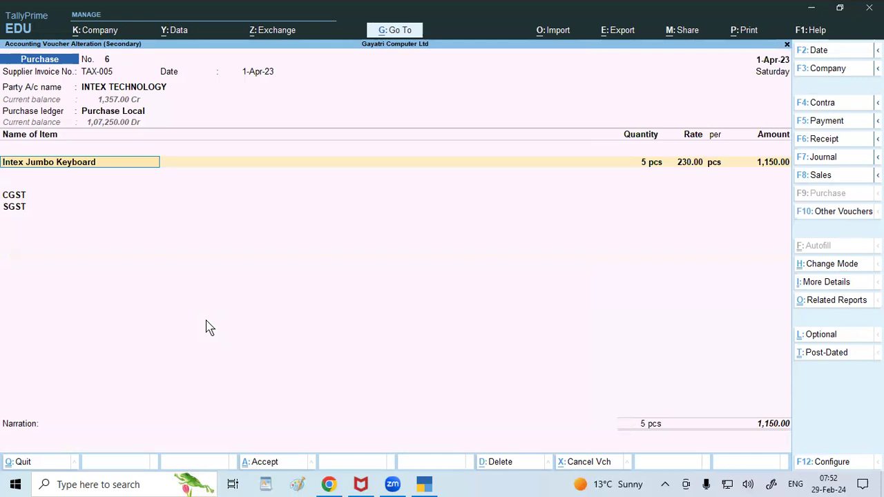
Step: Make Purchase Local GST Applicable, restoring CGST and SGST of 103.50 each on voucher No. 6
{"action": "left_click", "coordinate": [133, 115]}
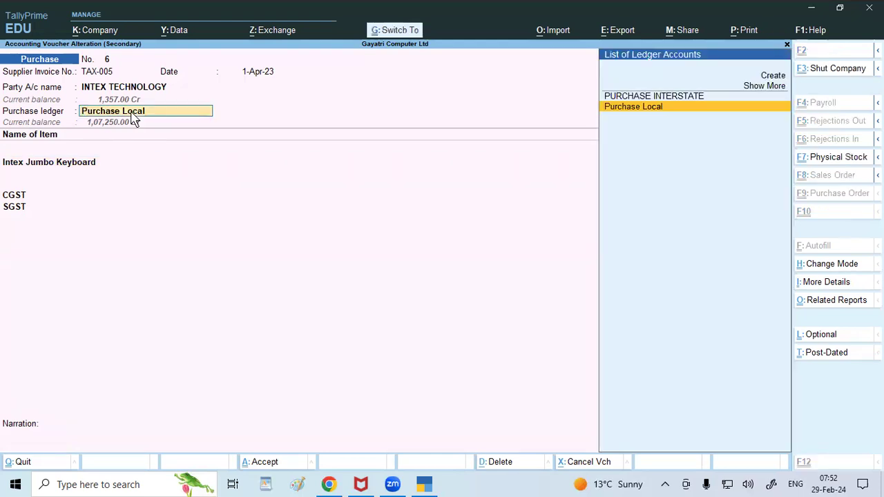
{"action": "key", "text": "ctrl+Return"}
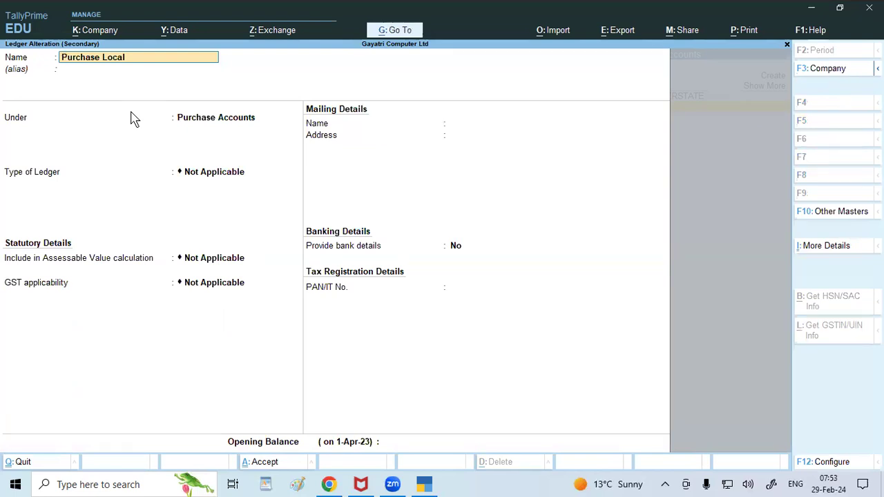
{"action": "key", "text": "Return"}
{"action": "key", "text": "Return"}
{"action": "key", "text": "Return"}
{"action": "key", "text": "Return"}
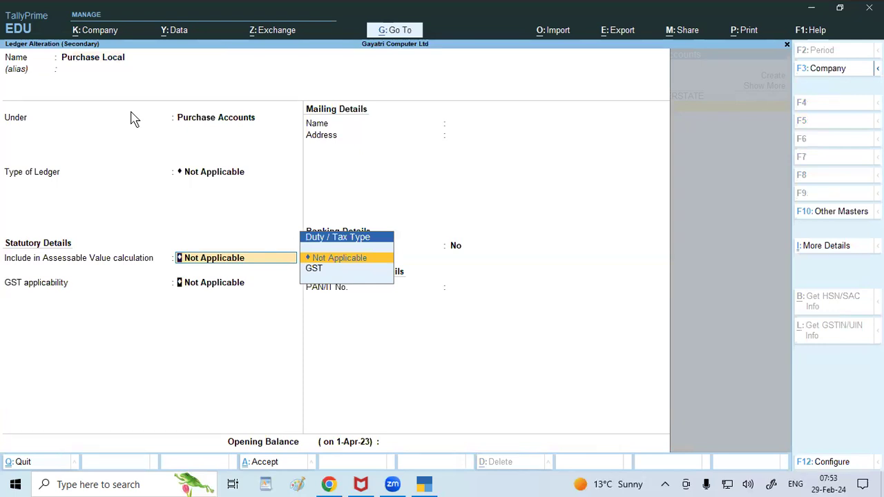
{"action": "key", "text": "Return"}
{"action": "type", "text": "AP"}
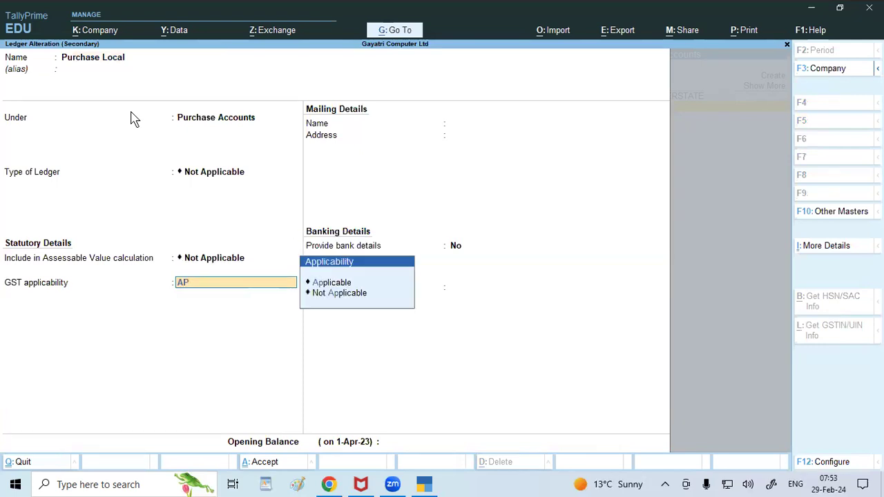
{"action": "key", "text": "Return"}
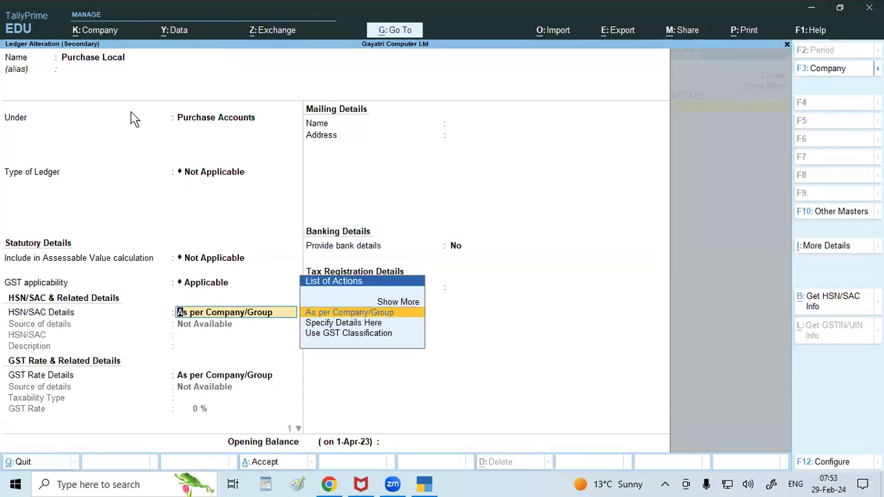
{"action": "key", "text": "ctrl+a"}
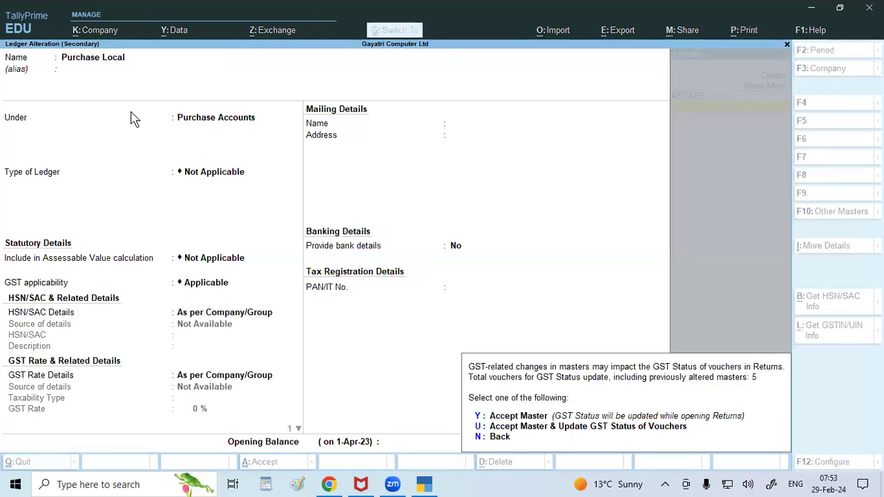
{"action": "key", "text": "y"}
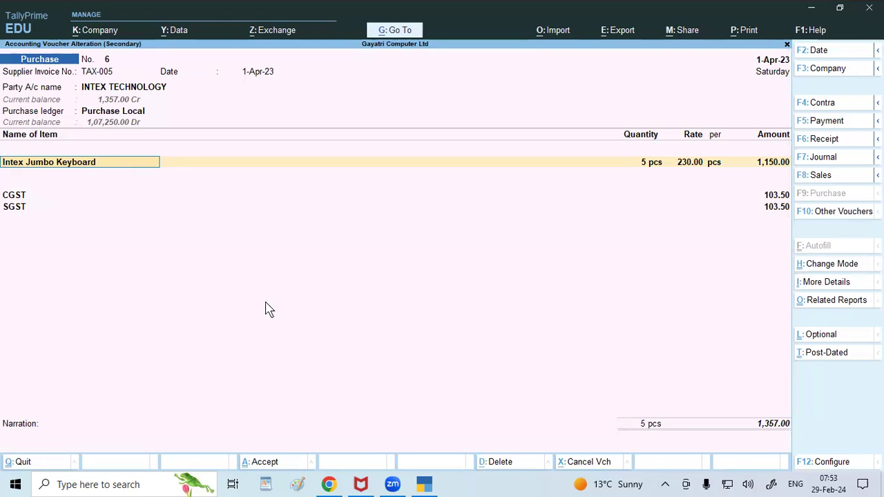
Step: Confirm the Intex Jumbo Keyboard's Keyboard group supplies HSN 847160 and 18% GST
{"action": "key", "text": "ctrl+Return"}
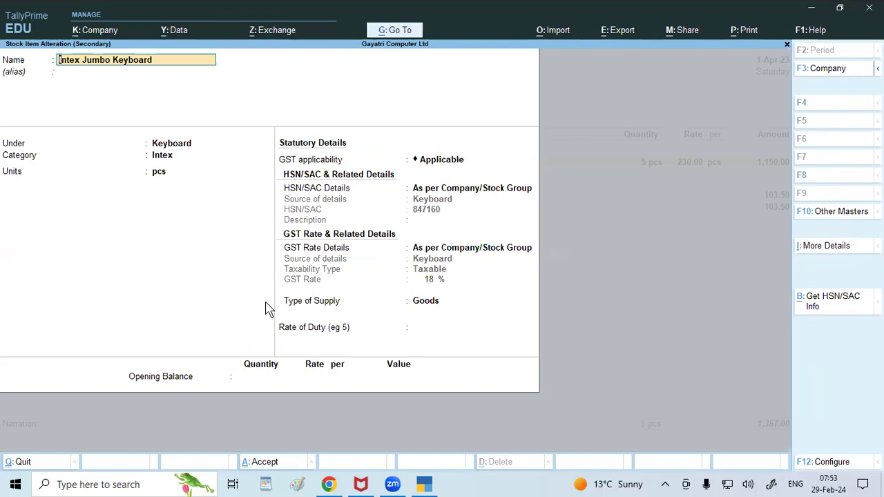
{"action": "key", "text": "Return"}
{"action": "key", "text": "Return"}
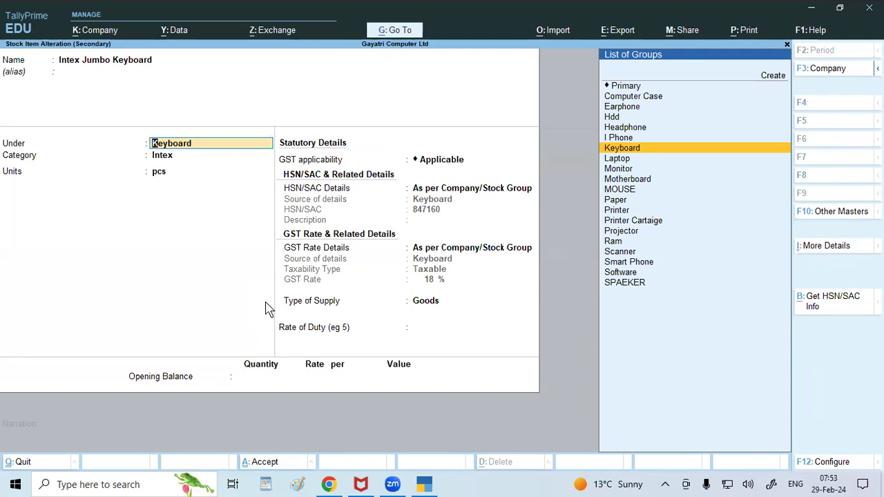
{"action": "left_click", "coordinate": [530, 191]}
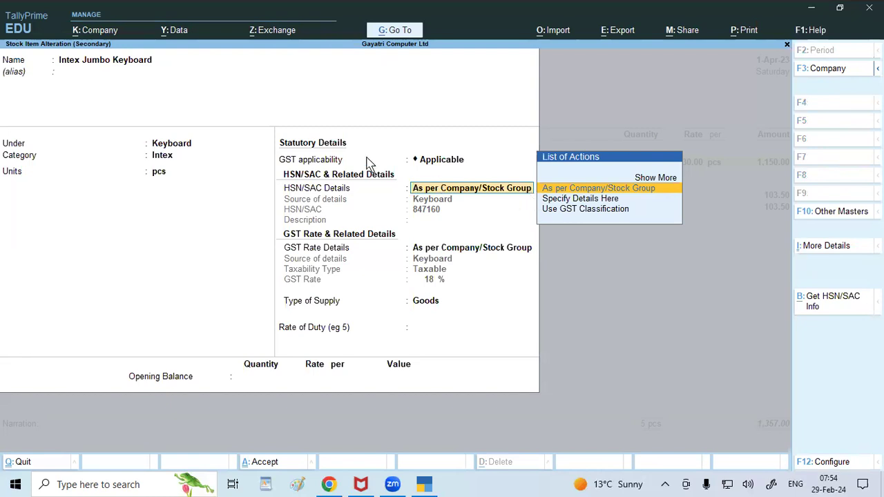
{"action": "left_click", "coordinate": [174, 145]}
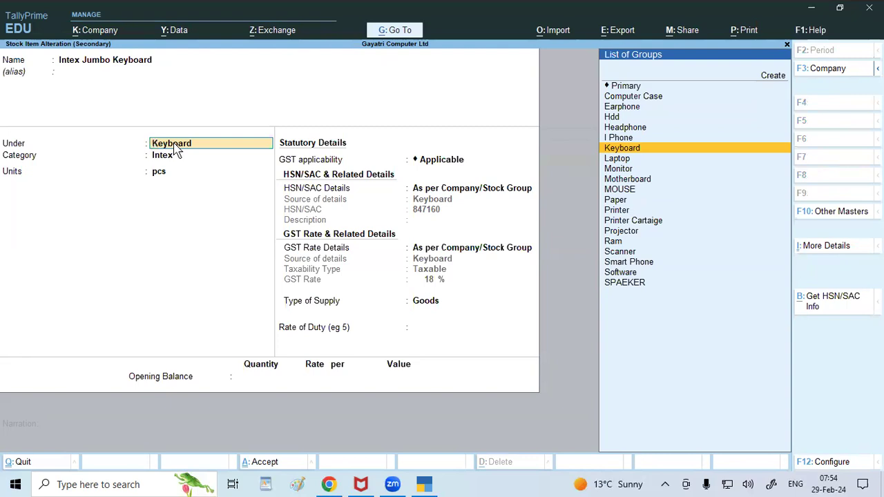
{"action": "key", "text": "ctrl+Return"}
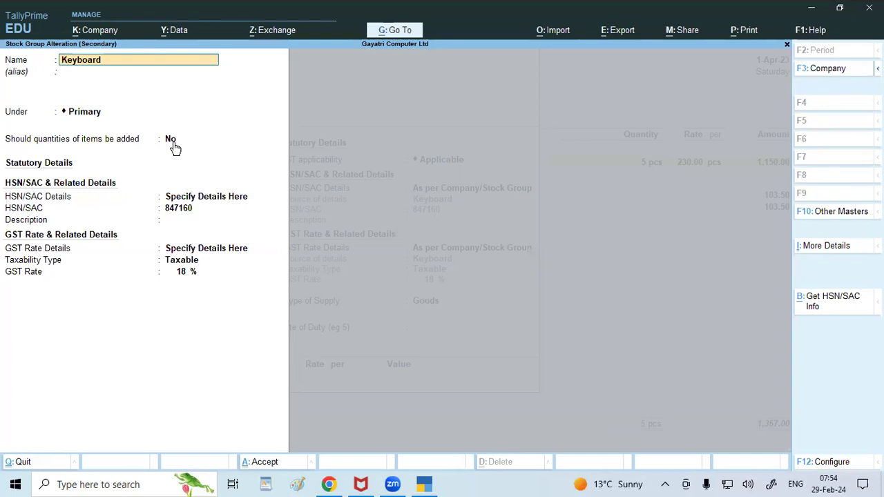
{"action": "key", "text": "ctrl+a"}
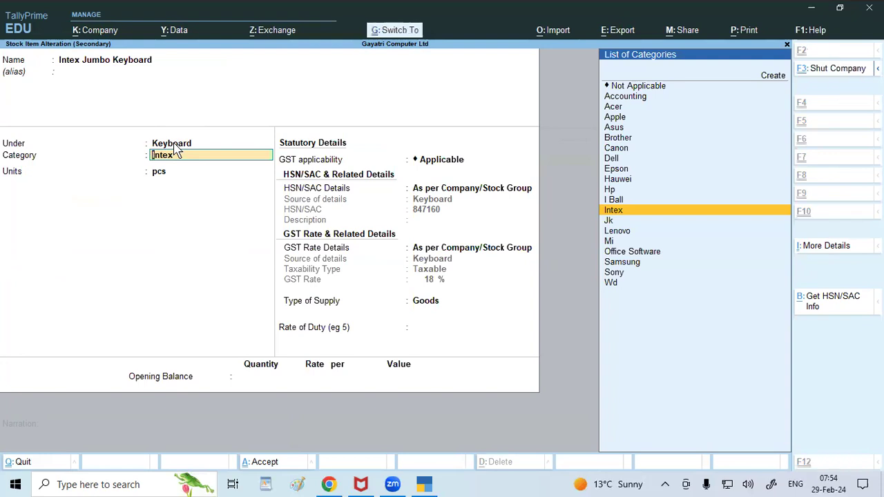
Step: Save voucher No. 6 unchanged and open I BALL TECHNOLOGY's voucher No. 9
{"action": "key", "text": "ctrl+a"}
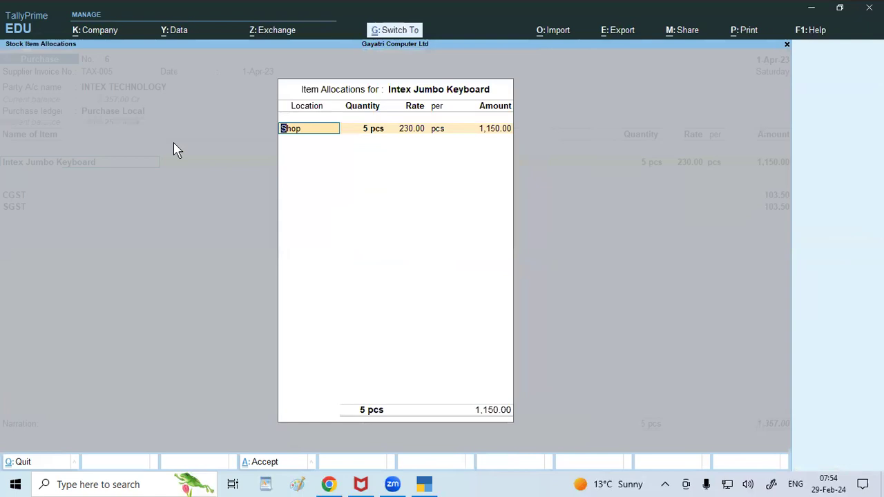
{"action": "key", "text": "ctrl+a"}
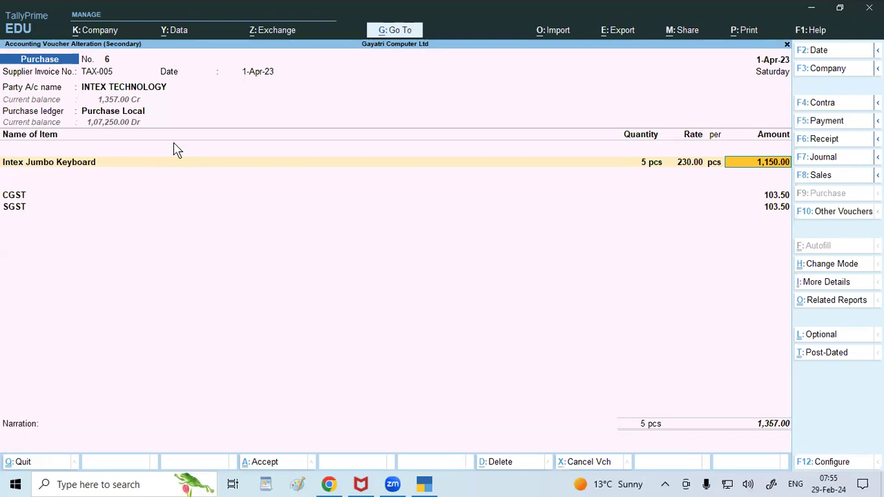
{"action": "key", "text": "ctrl"}
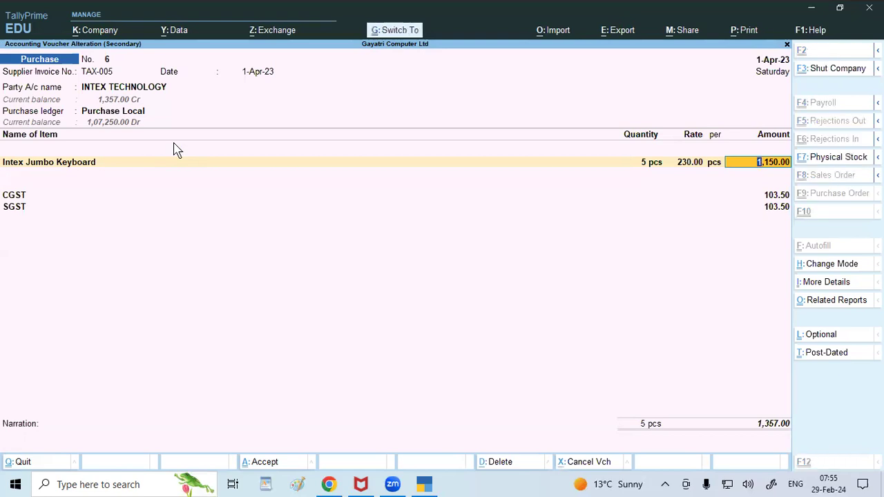
{"action": "key", "text": "ctrl+a"}
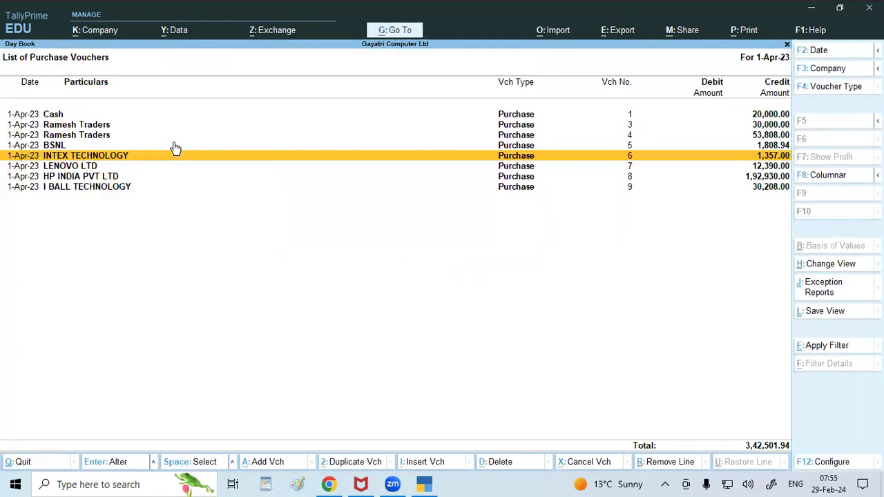
{"action": "key", "text": "Down"}
{"action": "key", "text": "Down"}
{"action": "key", "text": "Down"}
{"action": "key", "text": "Return"}
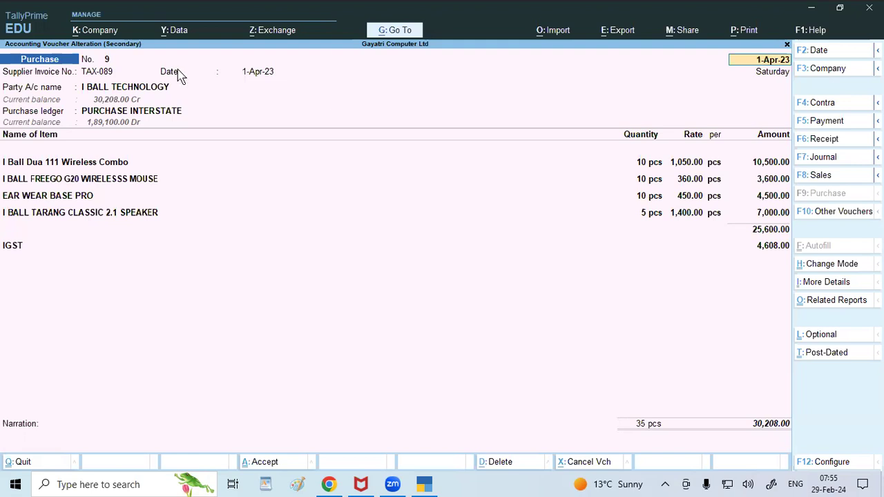
Step: Verify 18% IGST in voucher No. 9's detailed tax analysis against the exercise 7 PDF hint
{"action": "left_click", "coordinate": [95, 169]}
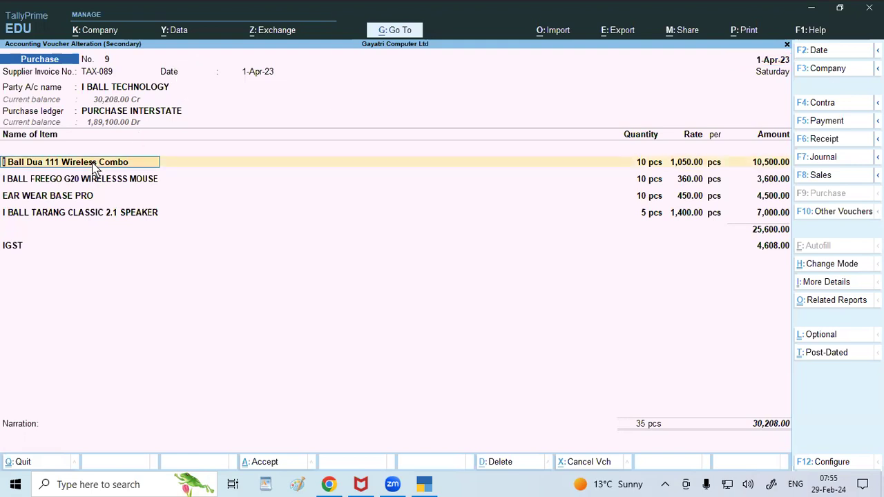
{"action": "key", "text": "ctrl+o"}
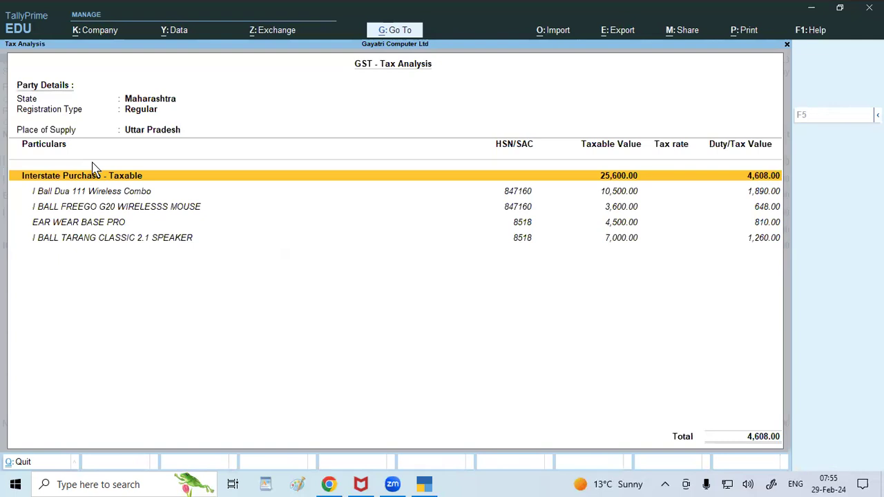
{"action": "key", "text": "alt+F5"}
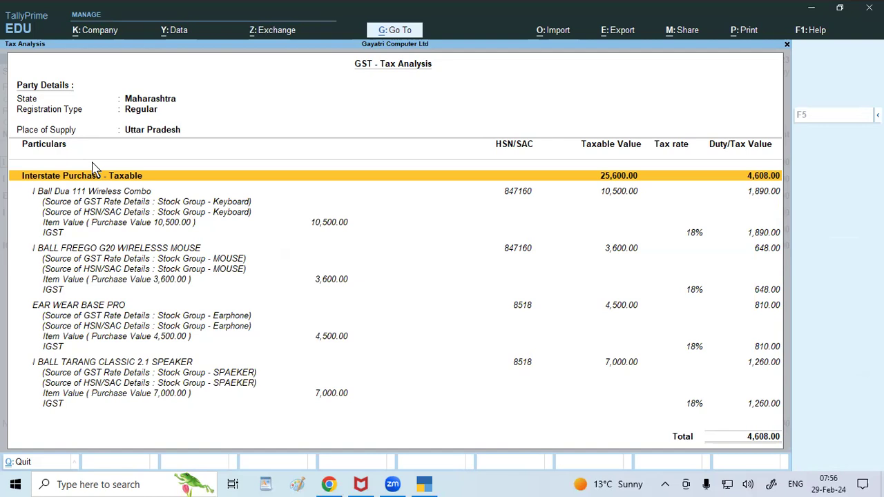
{"action": "key", "text": "Return"}
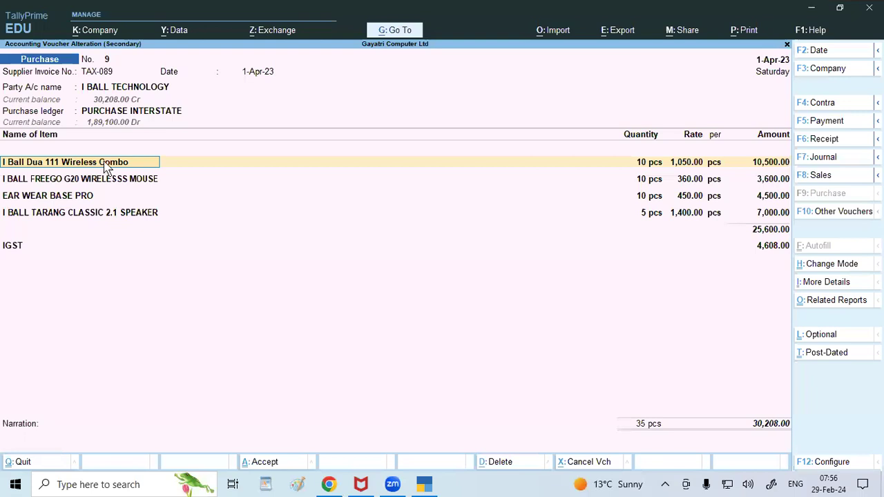
{"action": "left_click", "coordinate": [332, 484]}
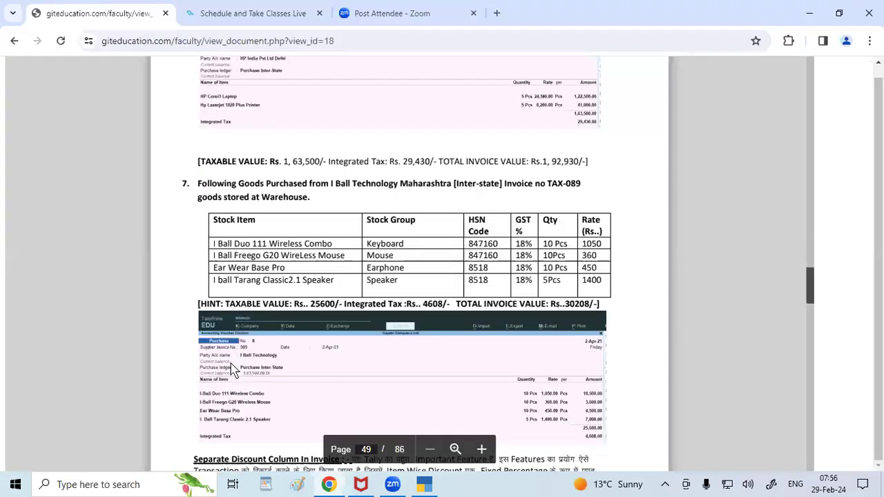
{"action": "scroll", "coordinate": [237, 366], "scroll_direction": "down", "scroll_amount": 3}
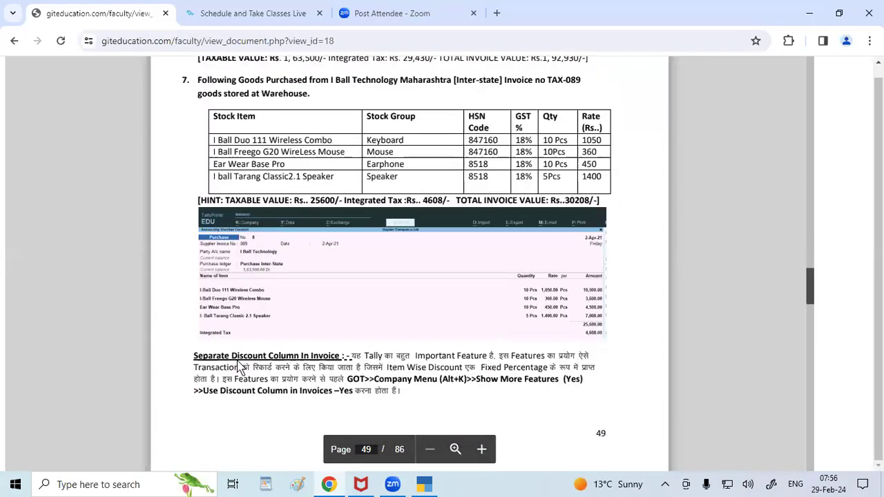